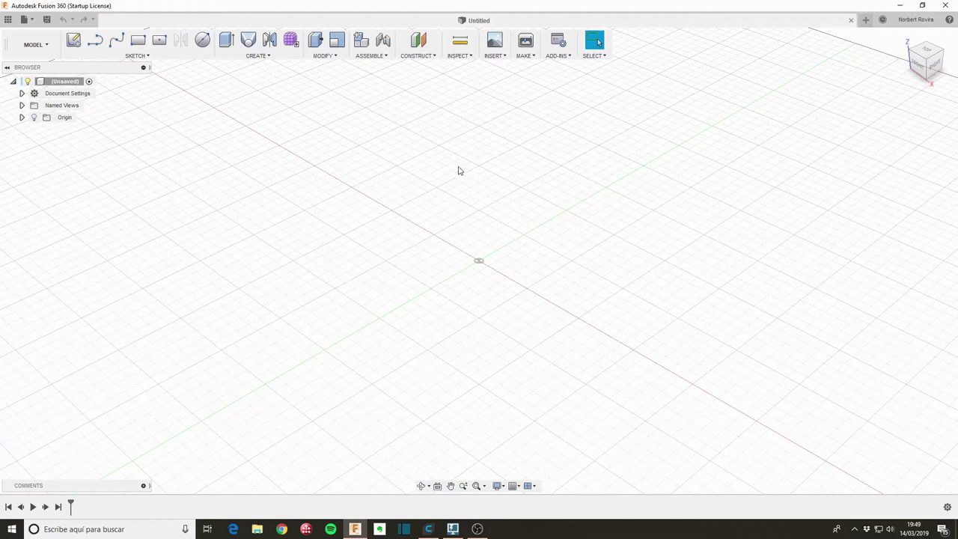
Attach 'Day13 - Plano casa parker83.jpg' as a canvas on the XY plane.
click(502, 57)
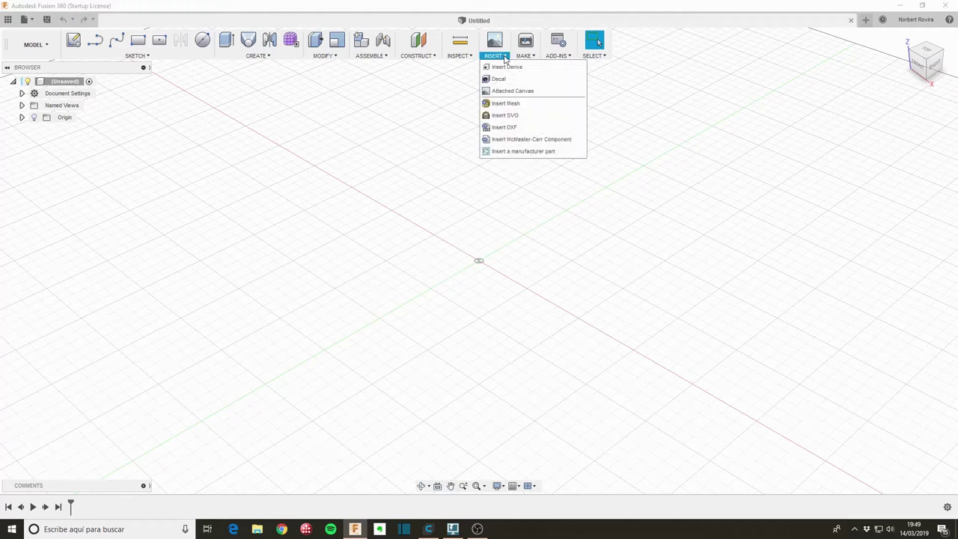
click(524, 92)
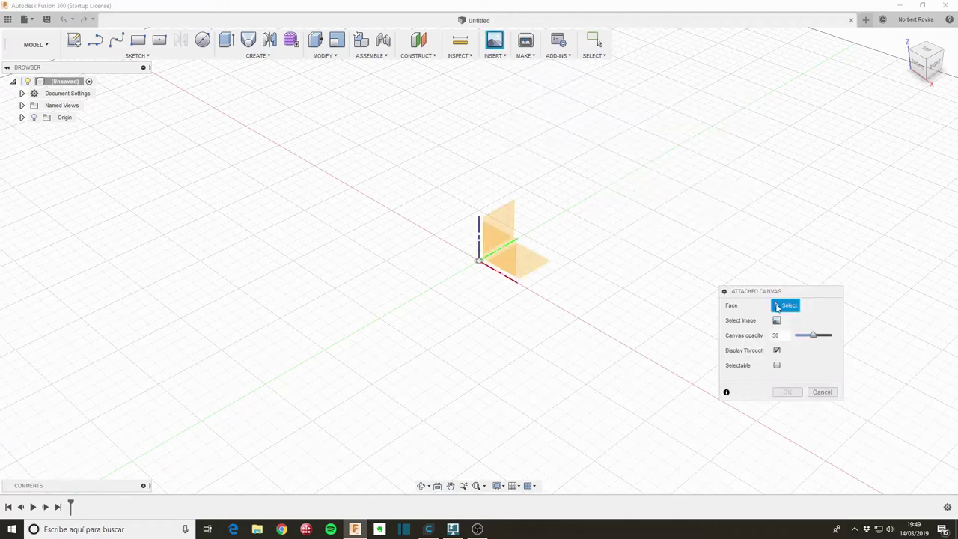
click(540, 267)
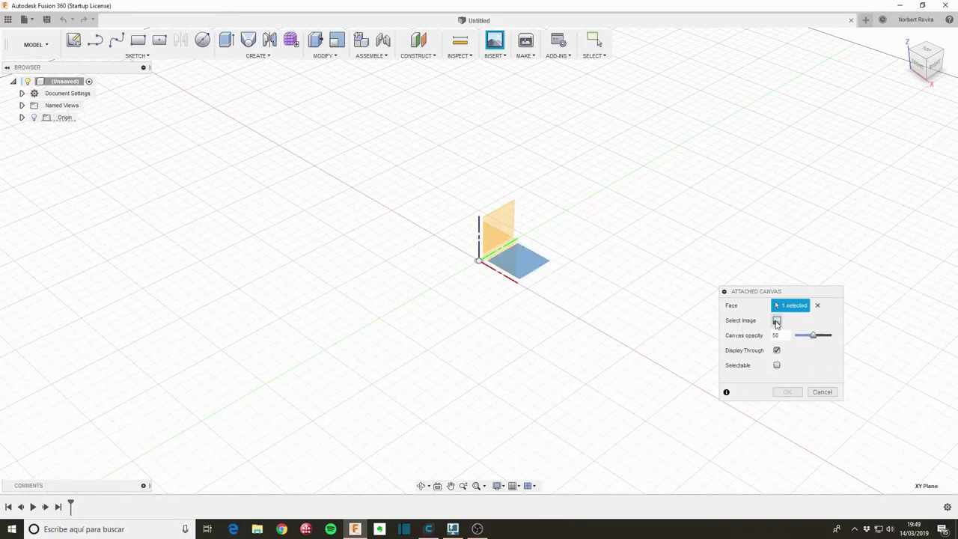
click(775, 320)
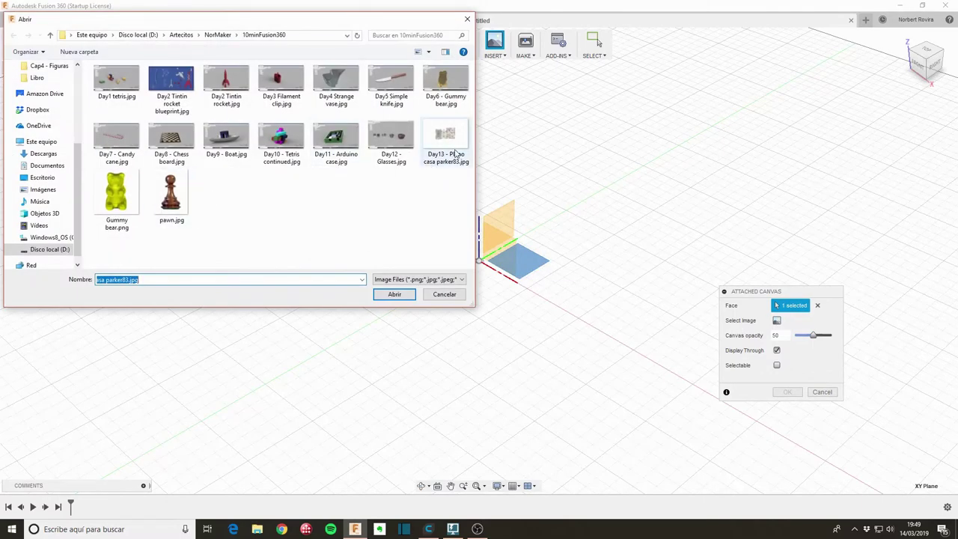
double_click(453, 154)
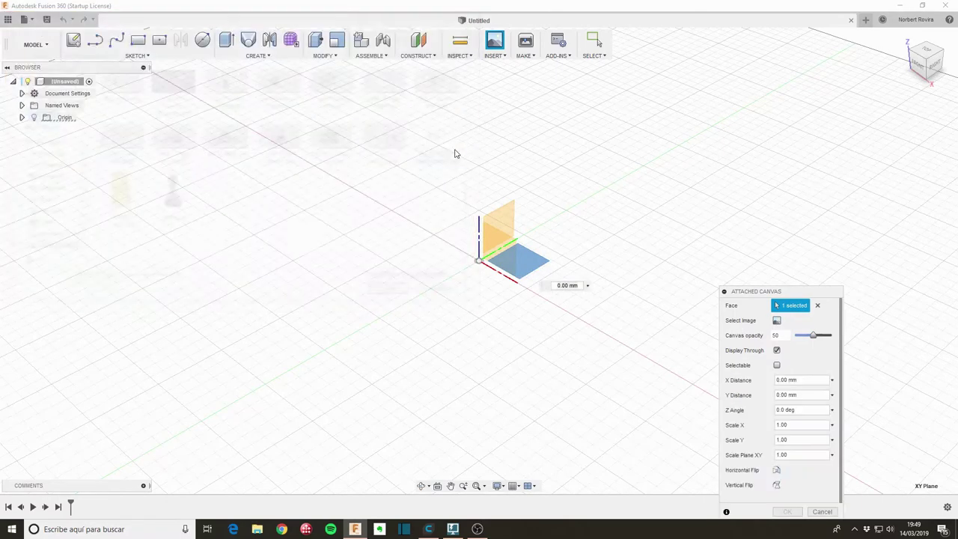
click(787, 511)
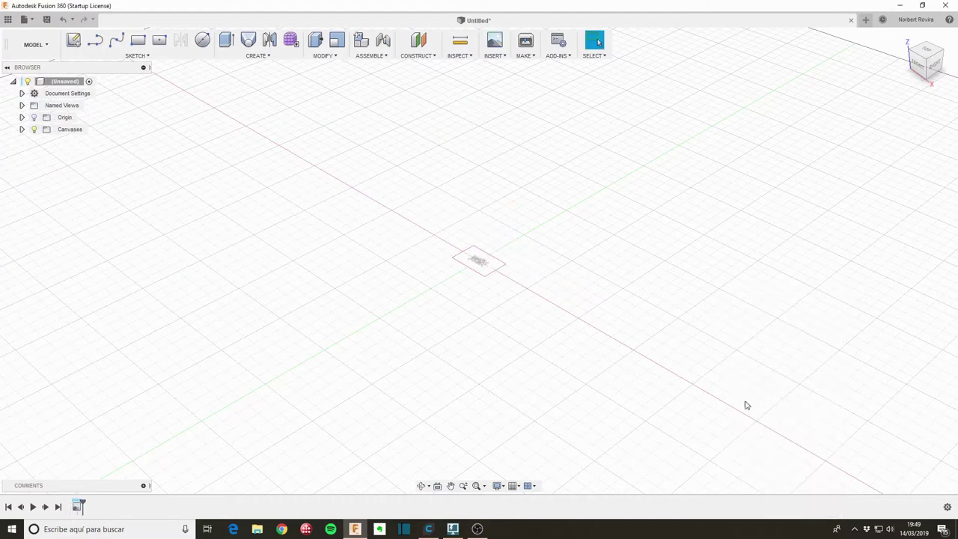
Start calibrating the floor-plan canvas and switch to the Top view.
click(22, 128)
right_click(93, 141)
click(157, 174)
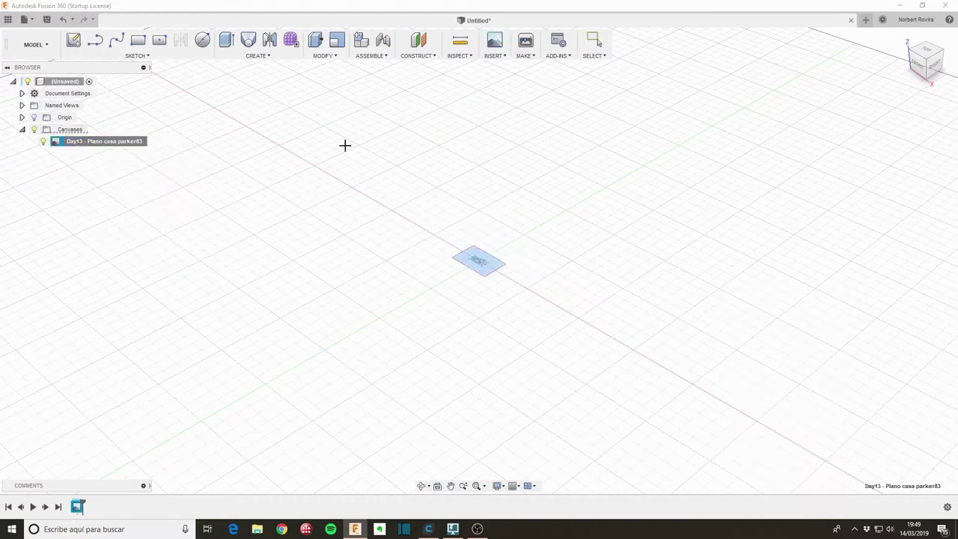
scroll(474, 265, up, 5)
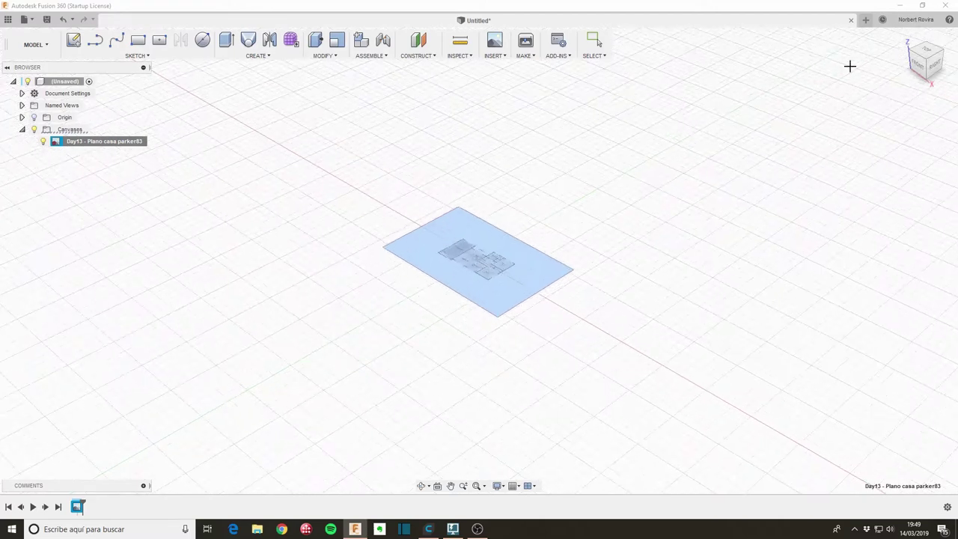
click(925, 53)
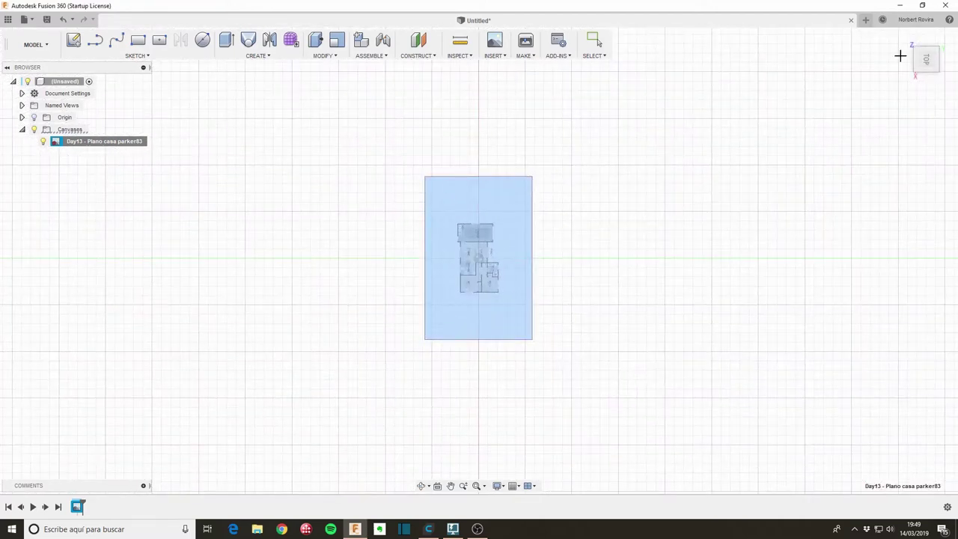
scroll(467, 262, up, 2)
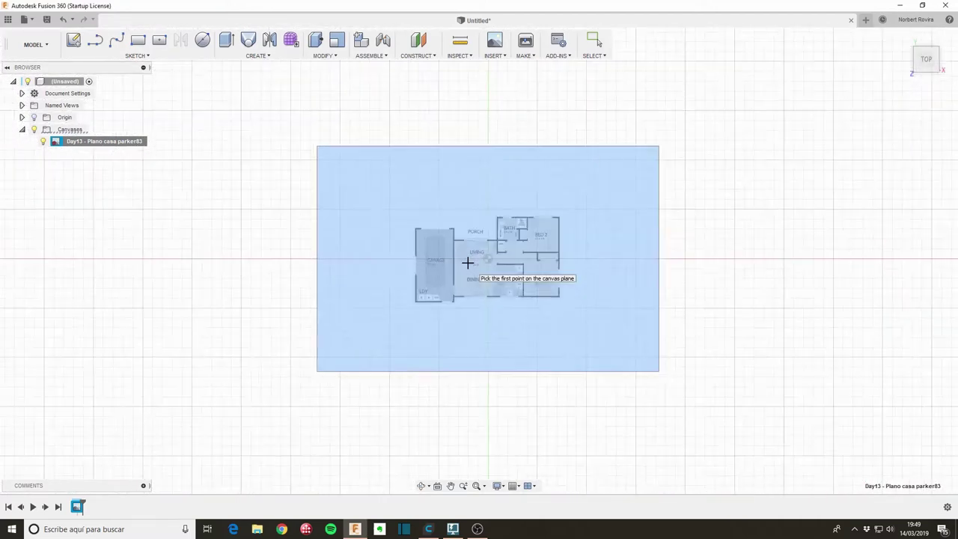
scroll(481, 265, up, 3)
scroll(510, 291, up, 2)
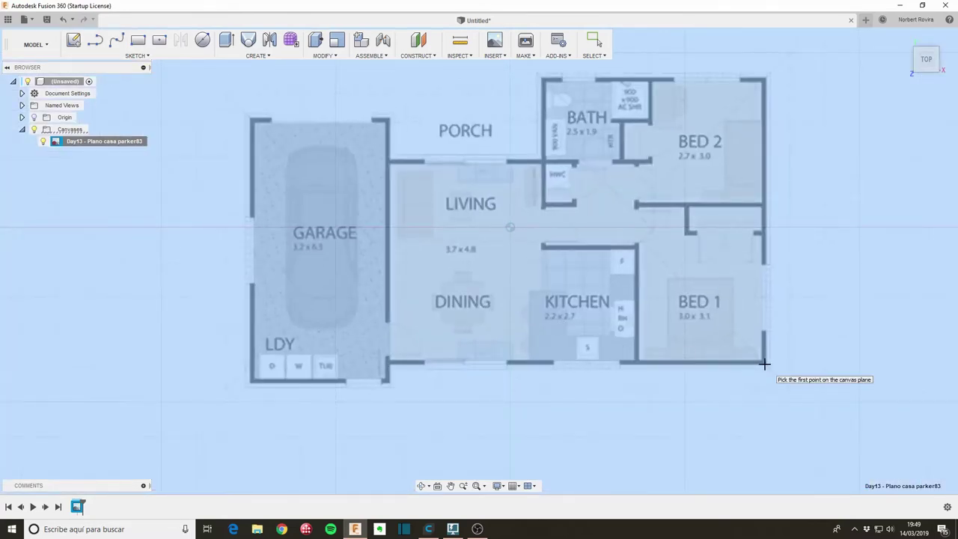
key(Escape)
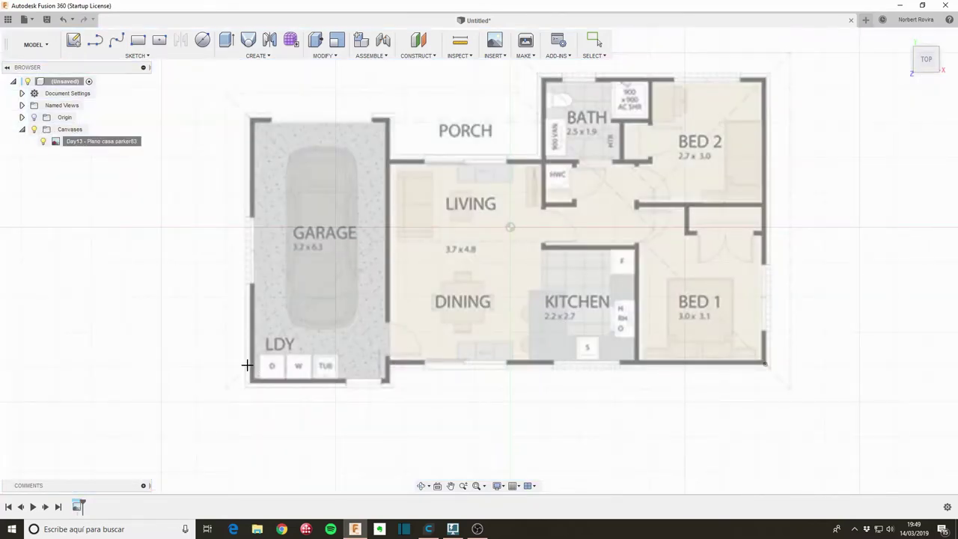
Calibrate the distance between the house's bottom corners to 12 and recentre the plan.
click(247, 365)
click(249, 364)
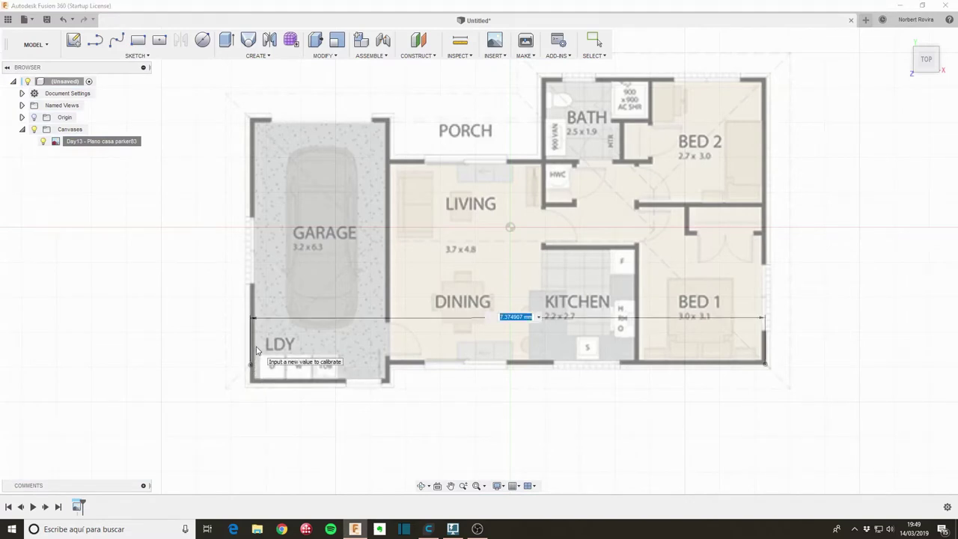
text(12.8m)
key(Return)
scroll(395, 277, down, 10)
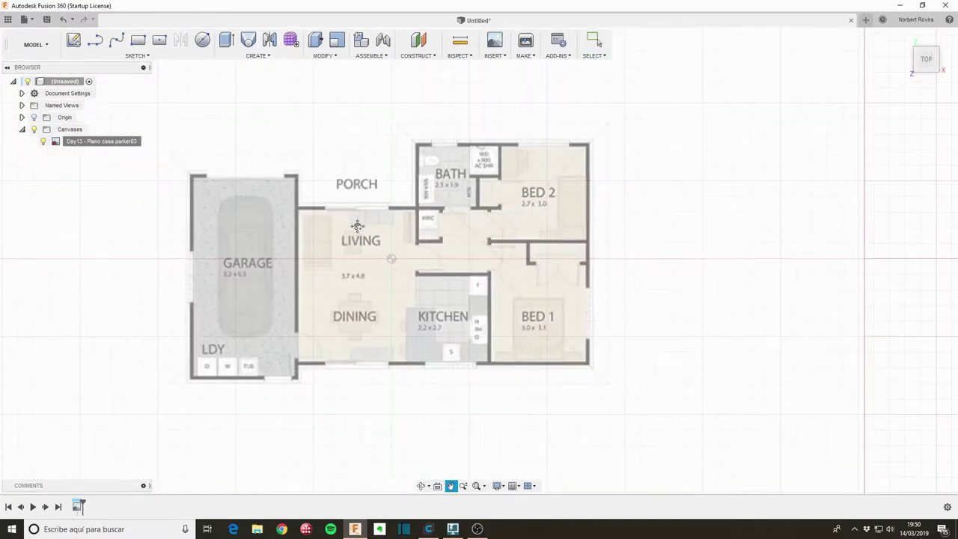
middle_drag(358, 217, 368, 240)
scroll(334, 208, up, 2)
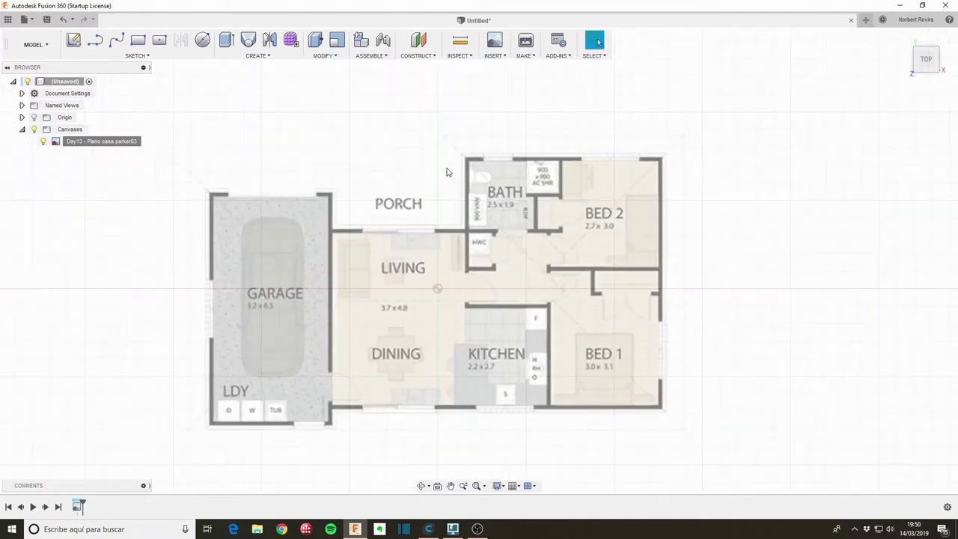
Draw a 2-point rectangle on the XY plane around the garage and start the main-house rectangle.
click(138, 40)
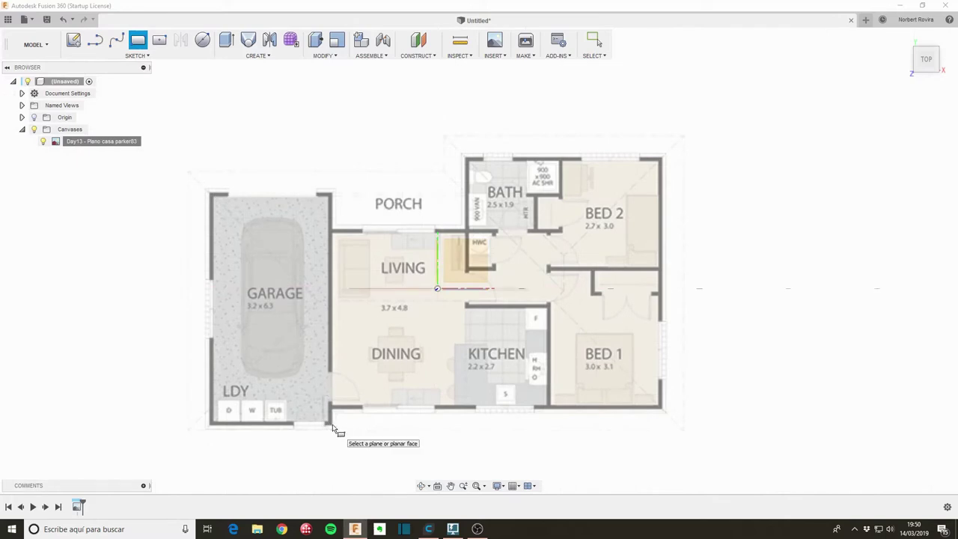
click(460, 258)
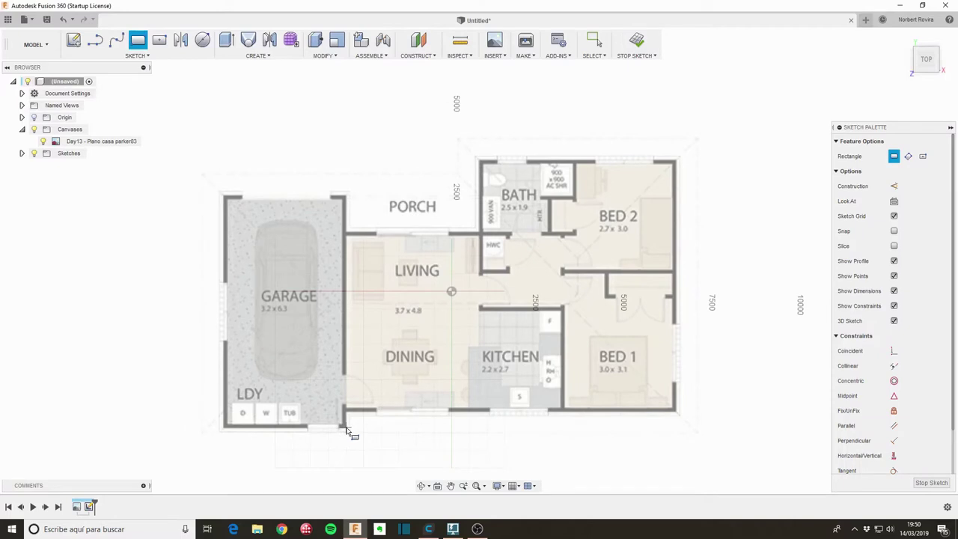
click(346, 429)
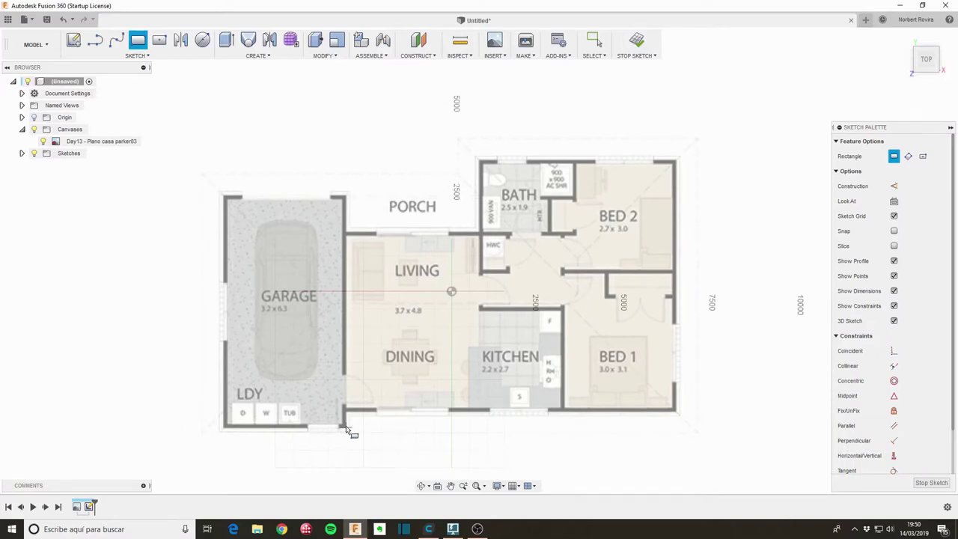
click(225, 197)
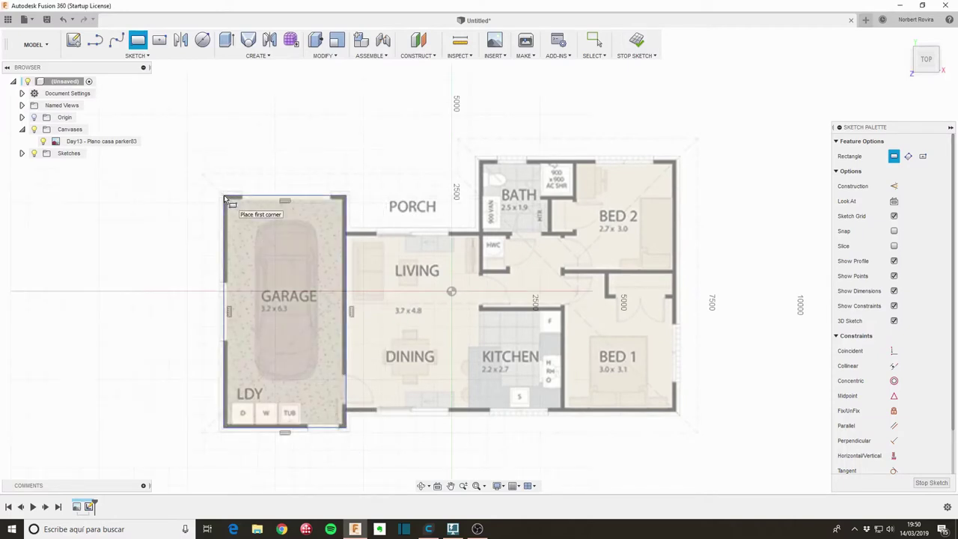
click(347, 411)
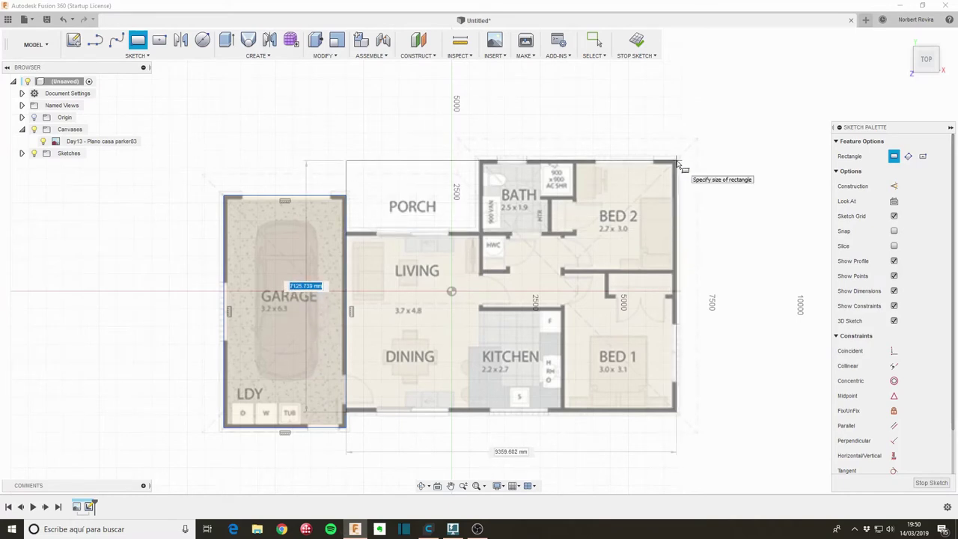
Finish the main-house rectangle and draw the porch rectangle up to the bath wall.
click(677, 162)
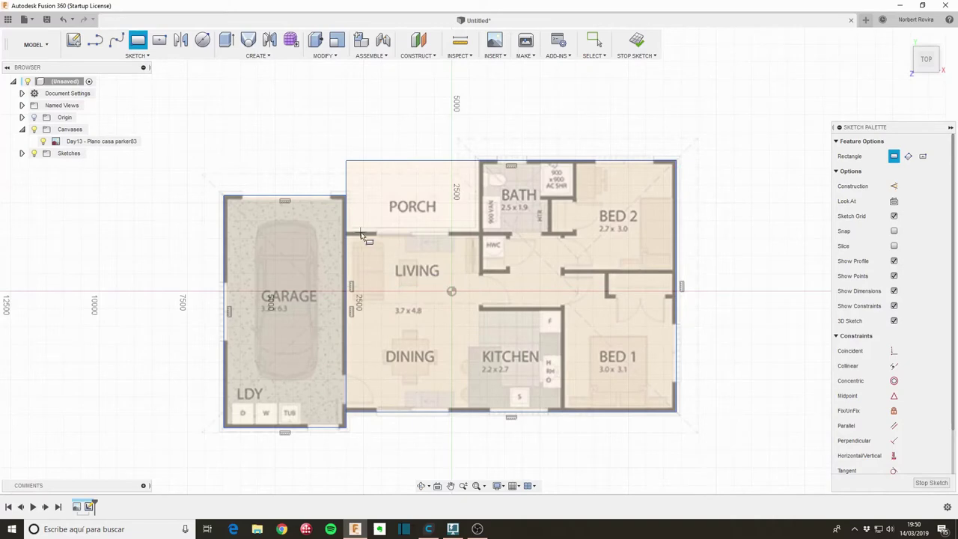
scroll(361, 234, up, 3)
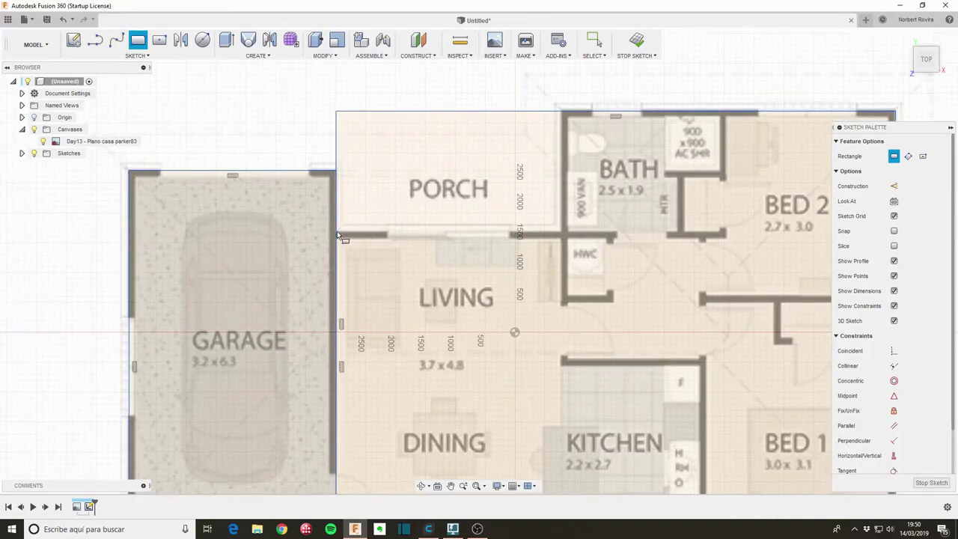
click(337, 234)
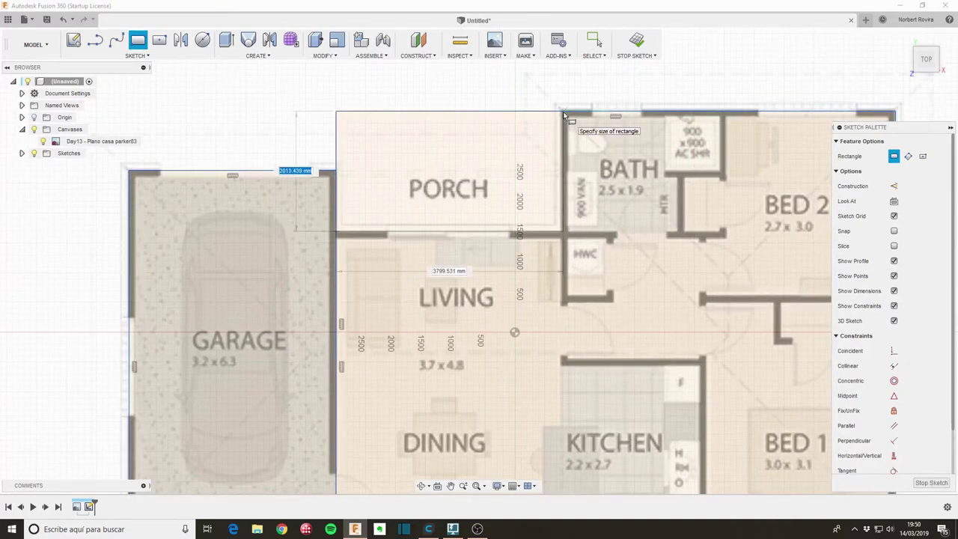
click(563, 114)
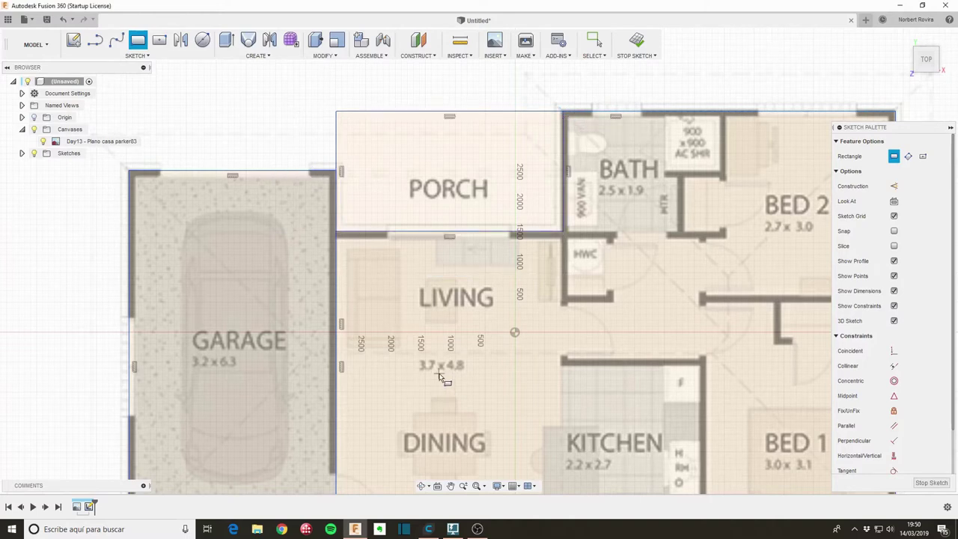
Draw a rectangle around BED 1 starting near the Bed 2 wall.
scroll(453, 371, down, 3)
middle_drag(553, 358, 476, 293)
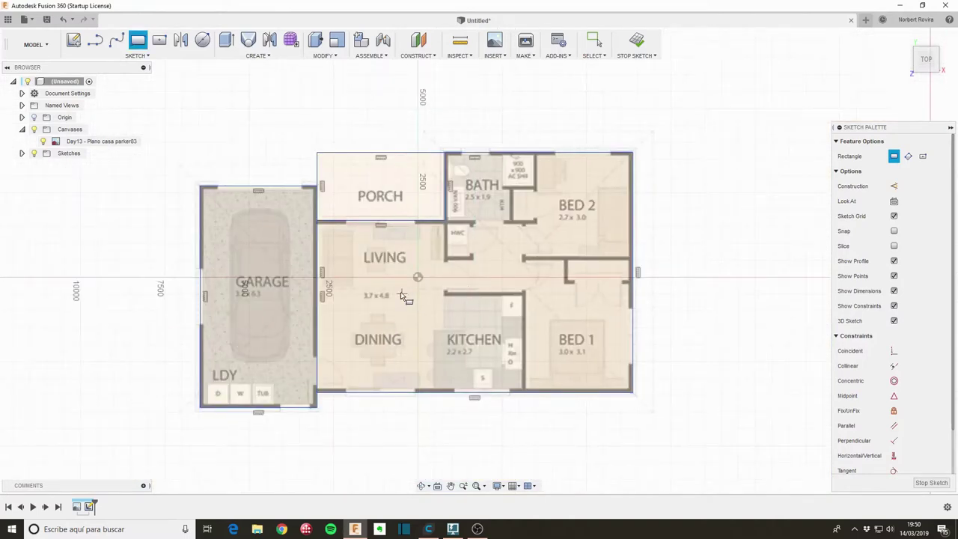
scroll(345, 270, up, 2)
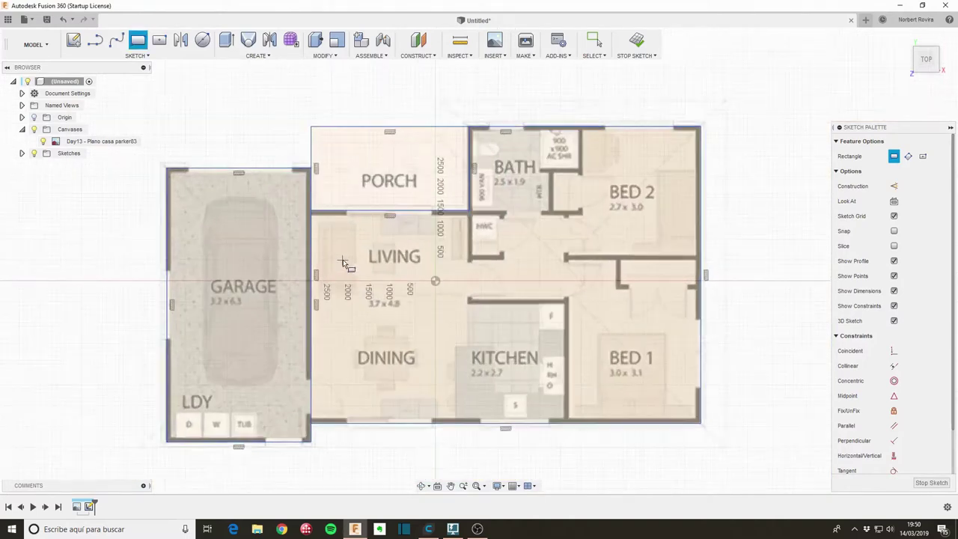
scroll(344, 265, up, 1)
scroll(343, 261, up, 2)
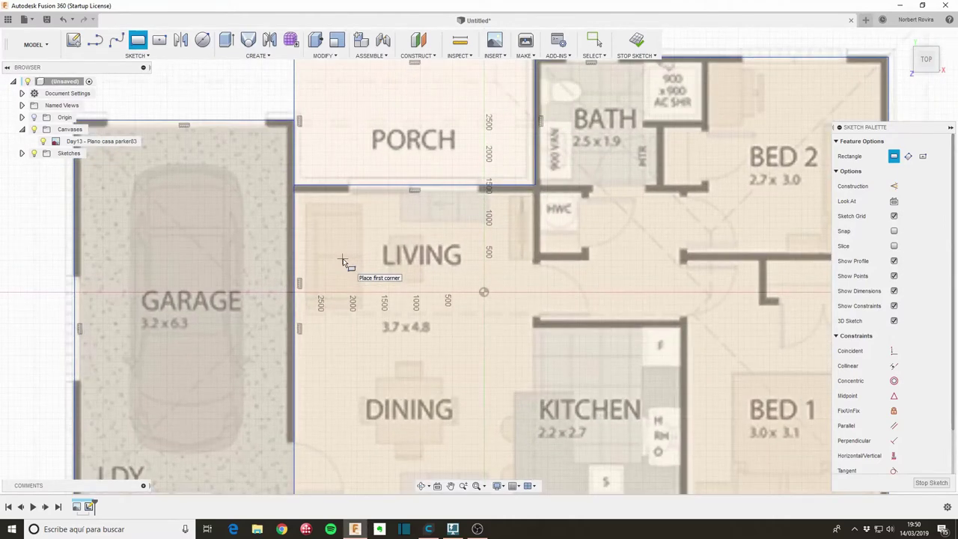
scroll(341, 260, down, 3)
scroll(342, 260, down, 1)
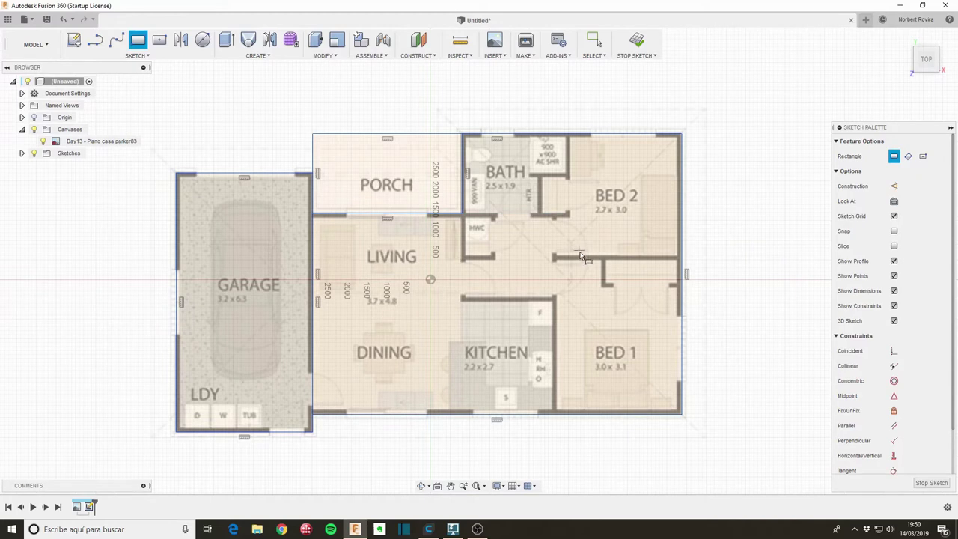
click(680, 257)
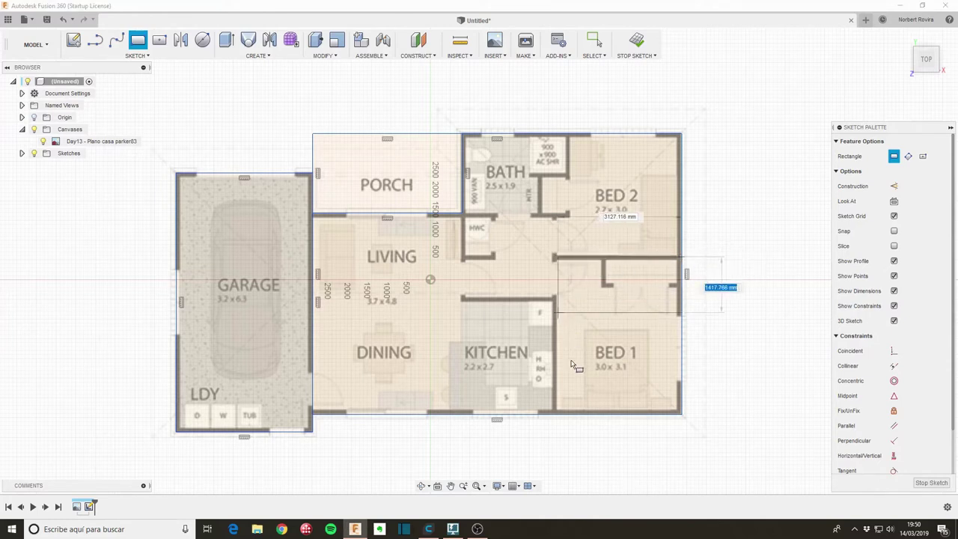
click(557, 419)
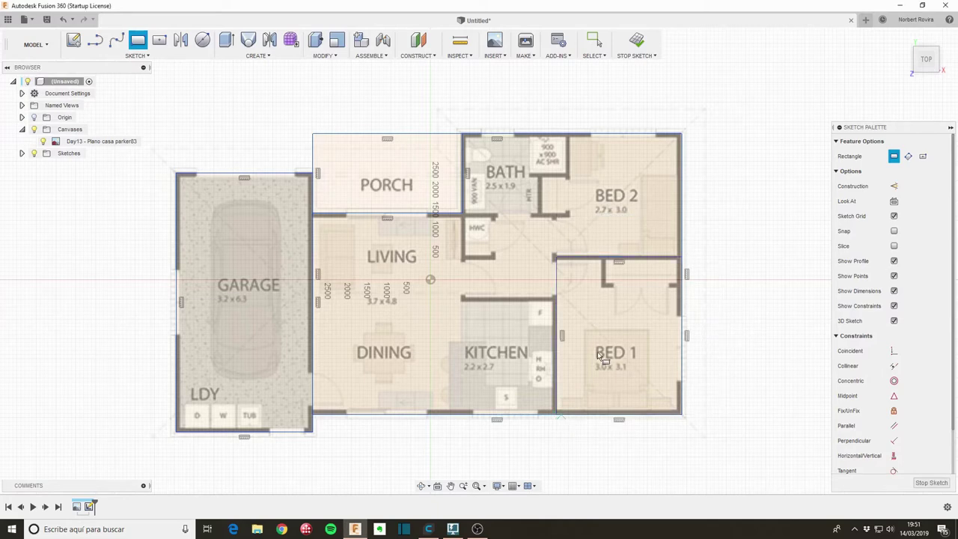
scroll(597, 278, up, 2)
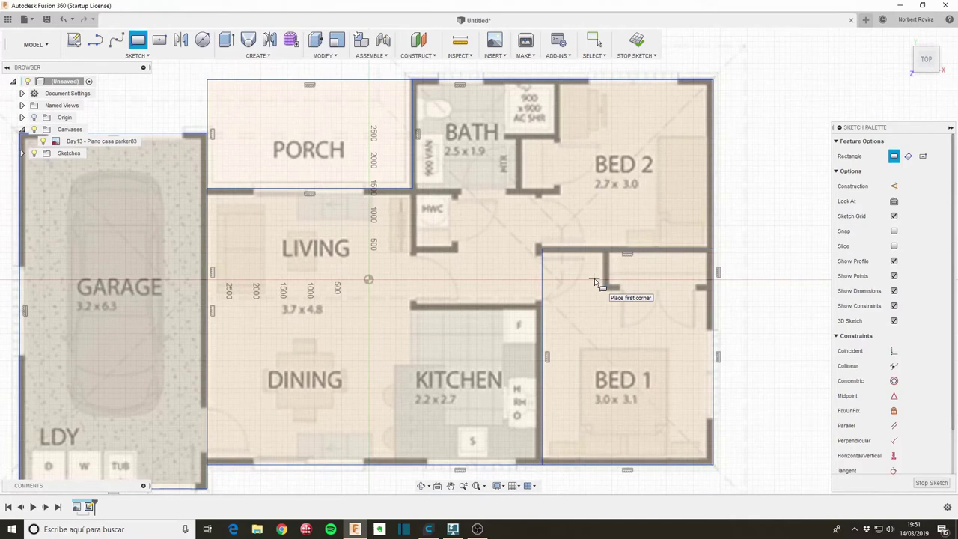
scroll(591, 280, up, 2)
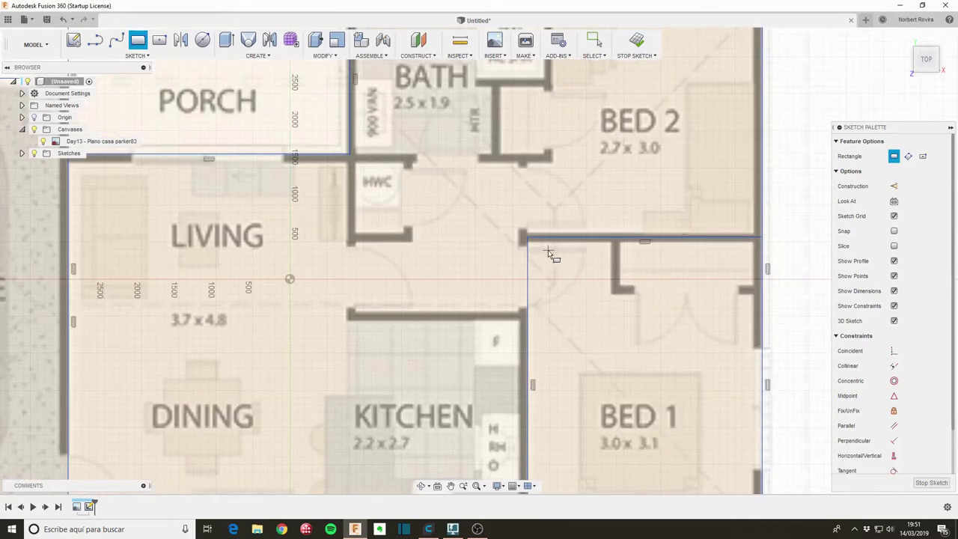
Snap the BED 1 rectangle corner onto the wall corner and verify the closed room regions.
key(Escape)
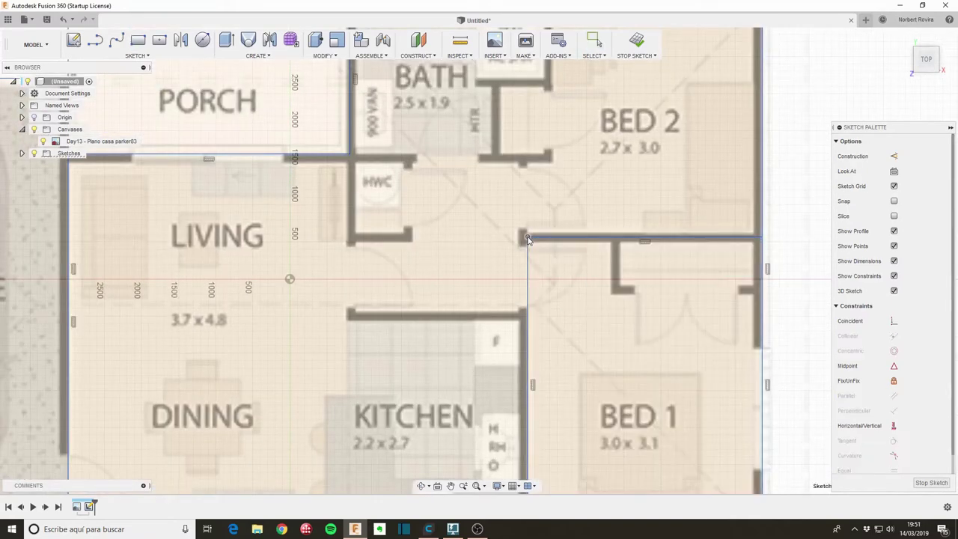
drag(528, 239, 522, 238)
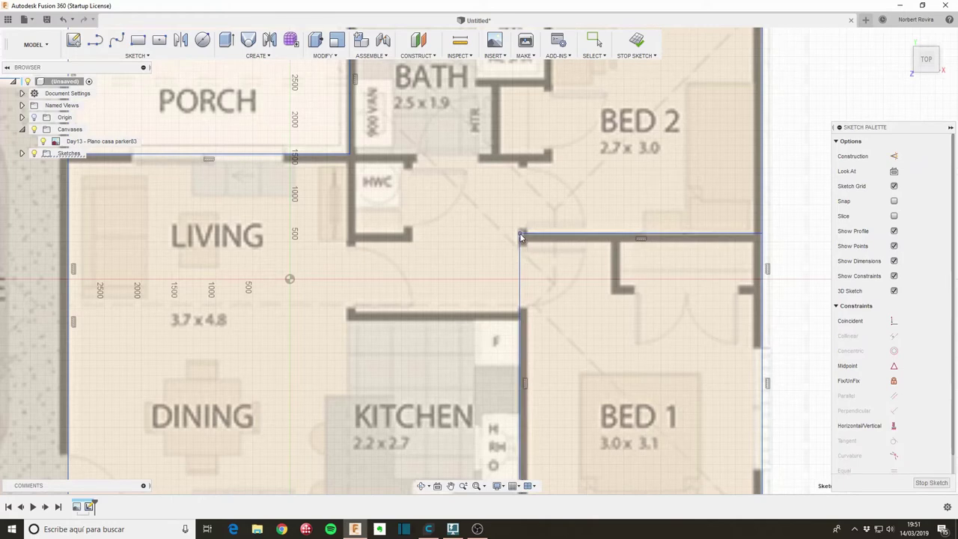
click(543, 296)
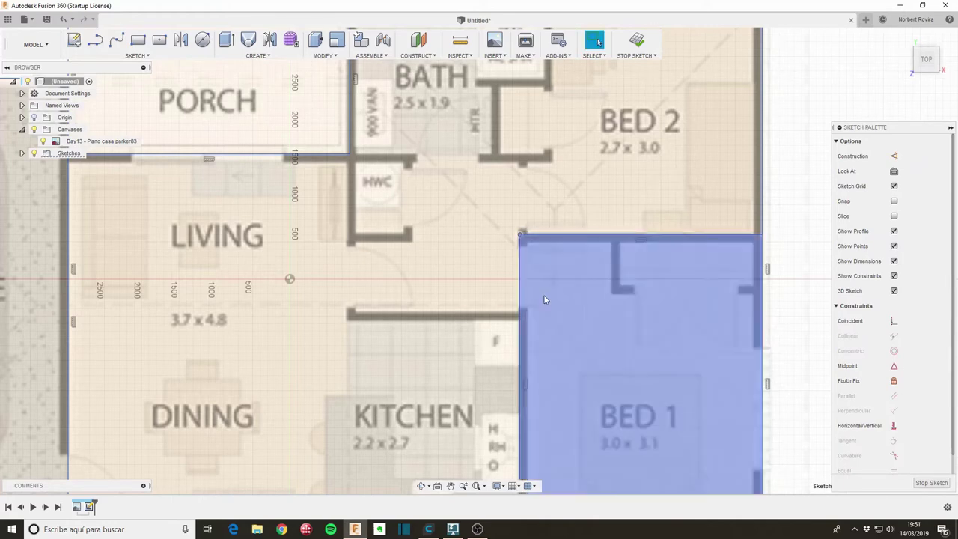
scroll(557, 320, down, 2)
scroll(558, 321, down, 1)
click(534, 362)
scroll(475, 304, up, 1)
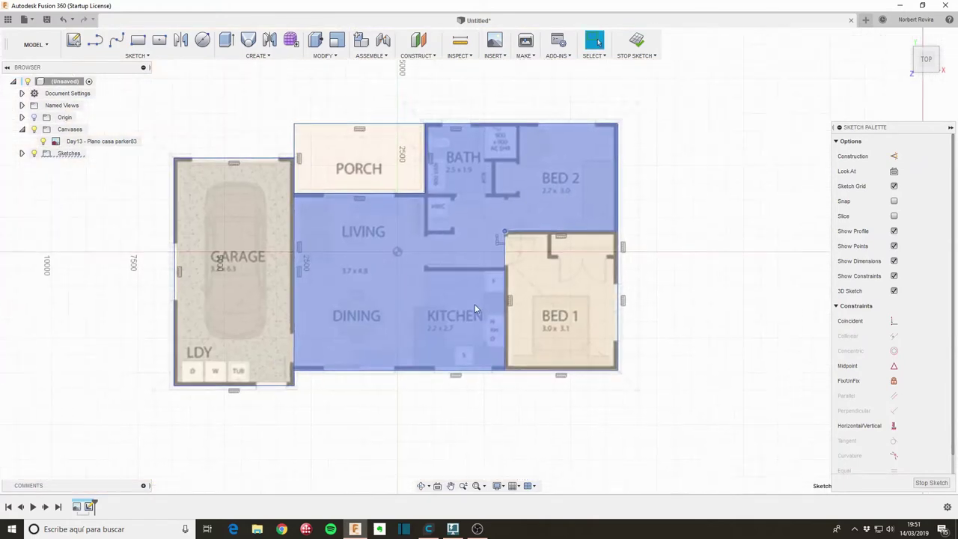
scroll(474, 304, up, 3)
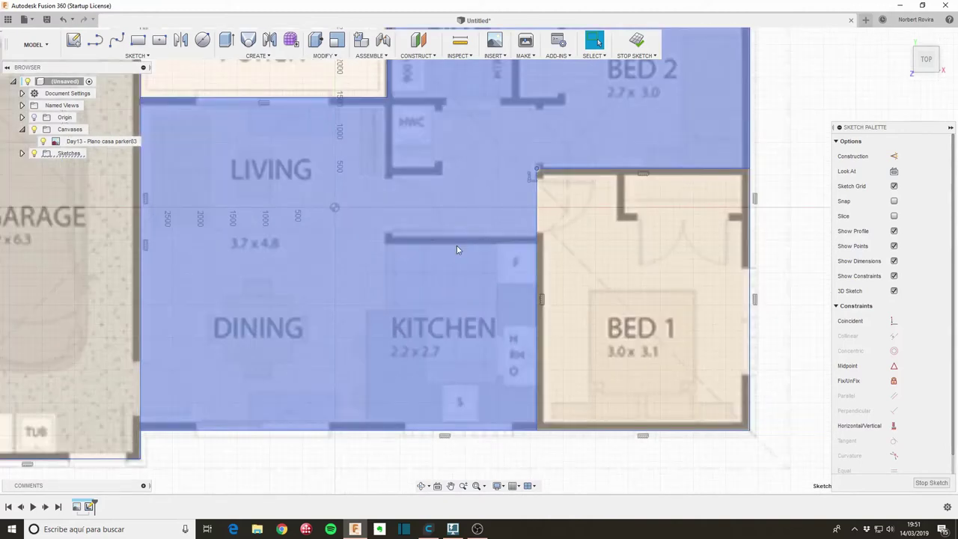
Draw a thin rectangle along the kitchen's top wall.
key(s)
click(494, 263)
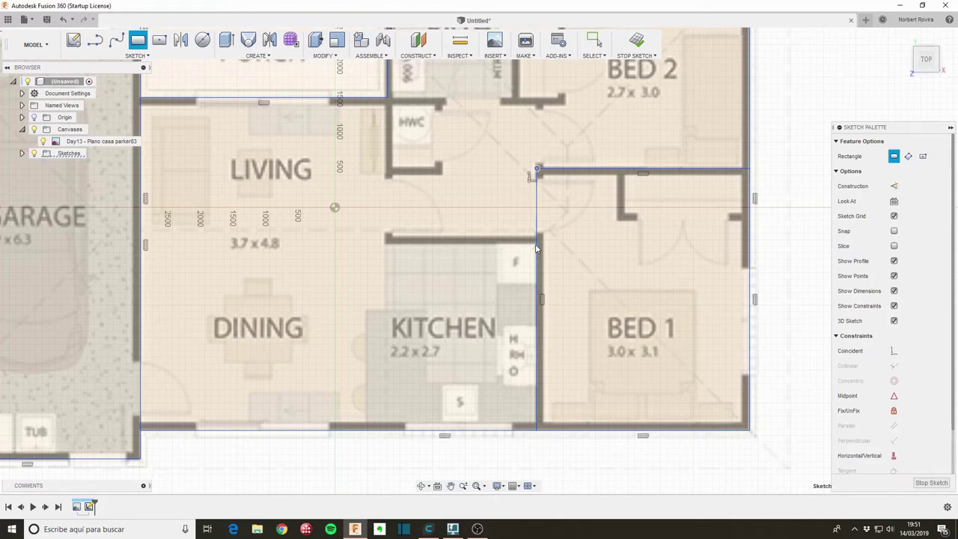
click(536, 247)
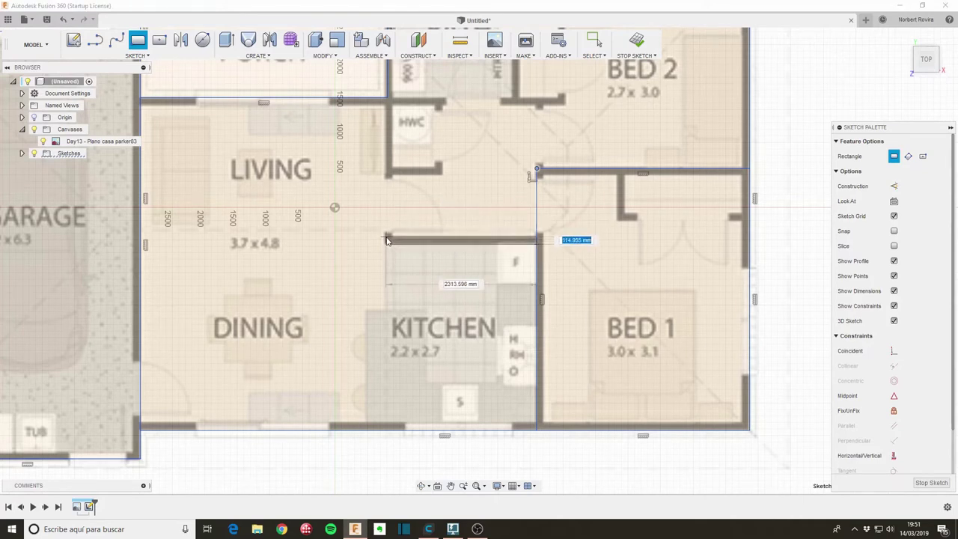
click(387, 240)
scroll(459, 204, down, 1)
scroll(455, 157, down, 1)
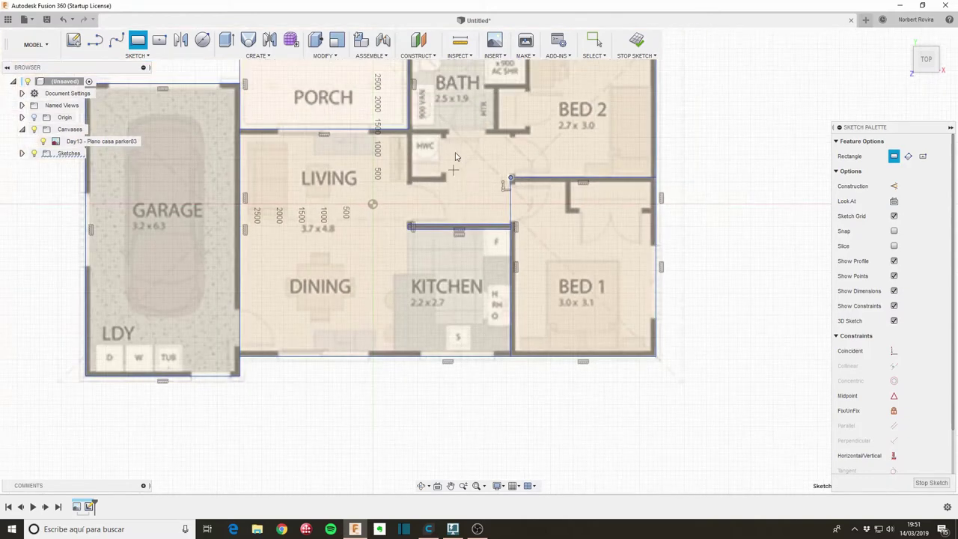
middle_drag(457, 156, 421, 240)
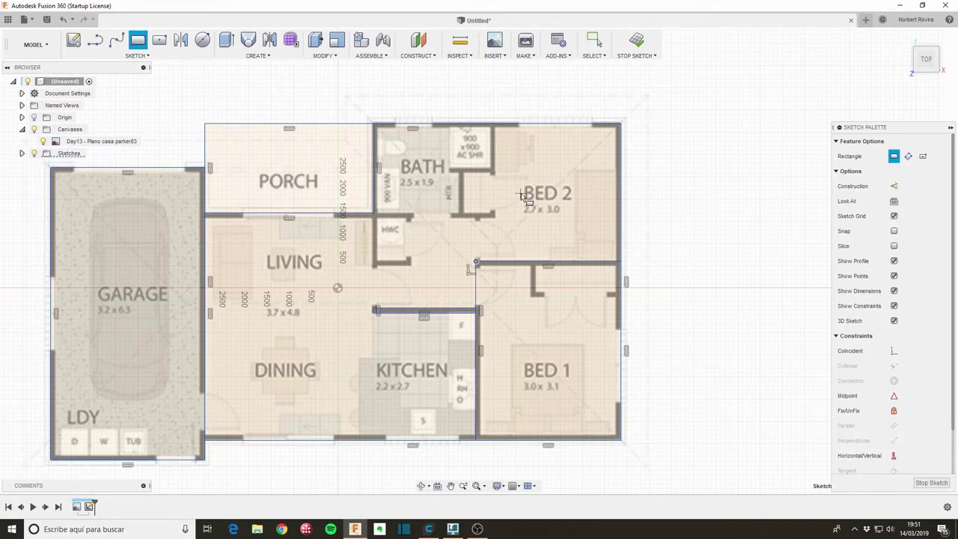
key(Escape)
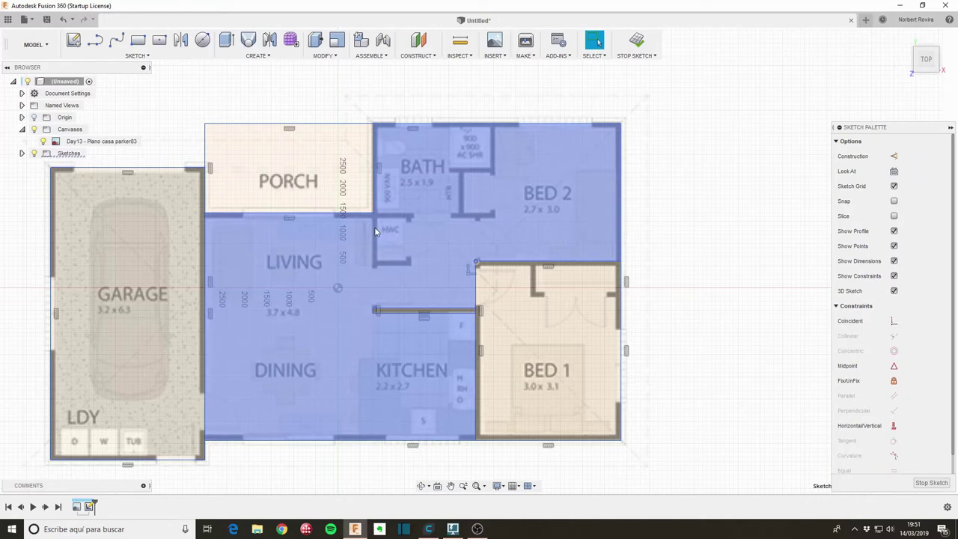
Offset the whole garage outline chain 100 mm inward.
key(s)
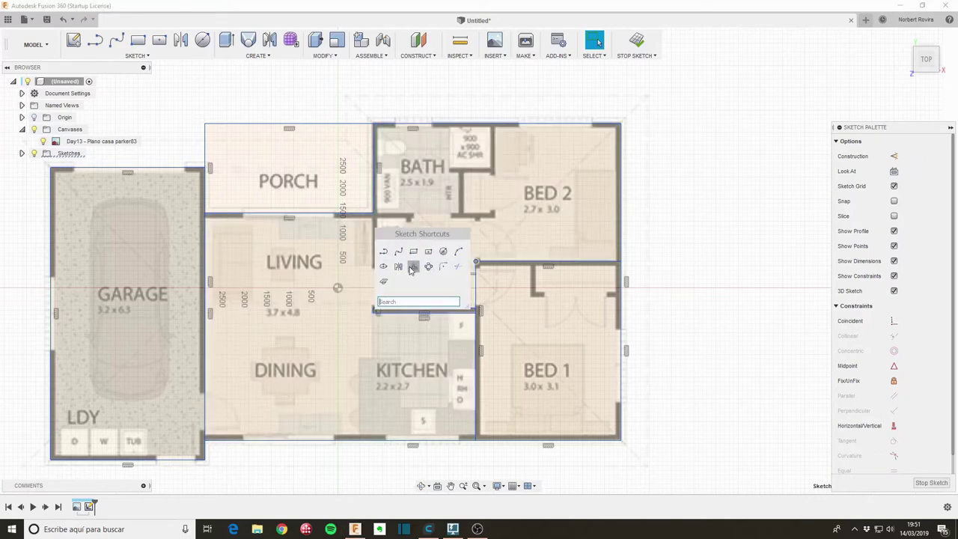
click(412, 268)
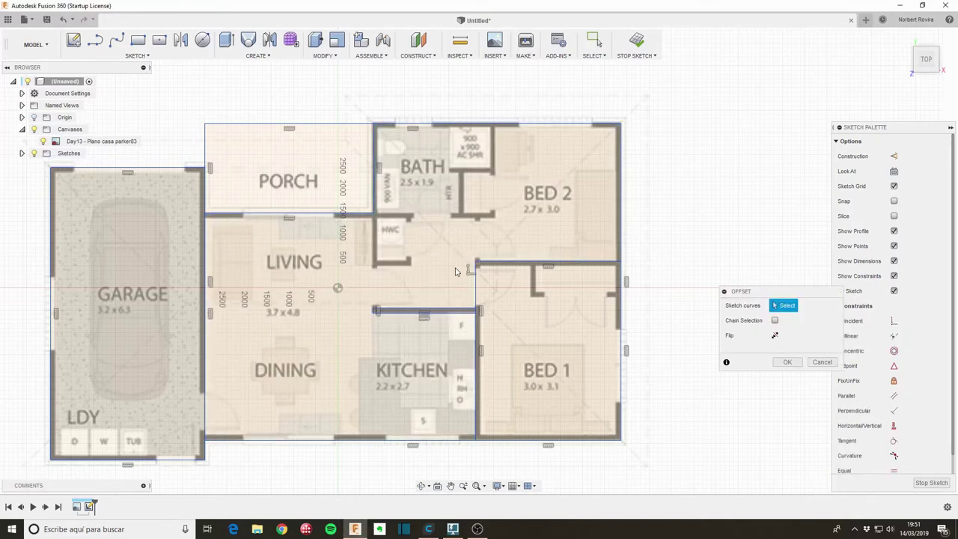
click(193, 167)
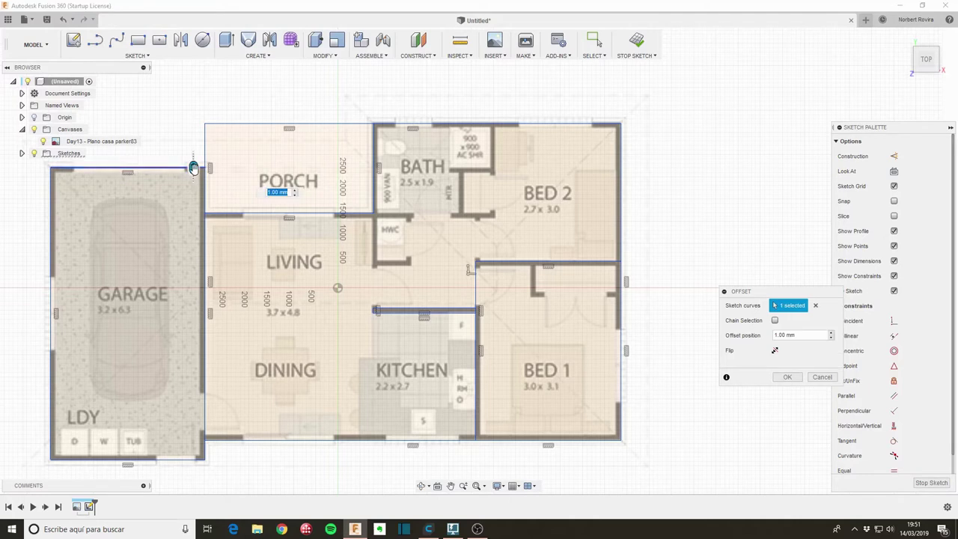
drag(193, 168, 193, 171)
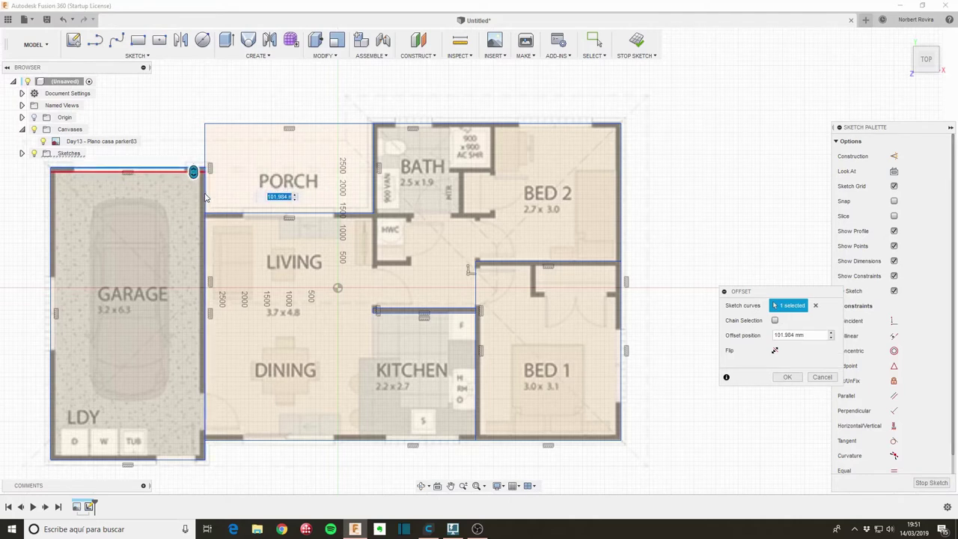
click(775, 321)
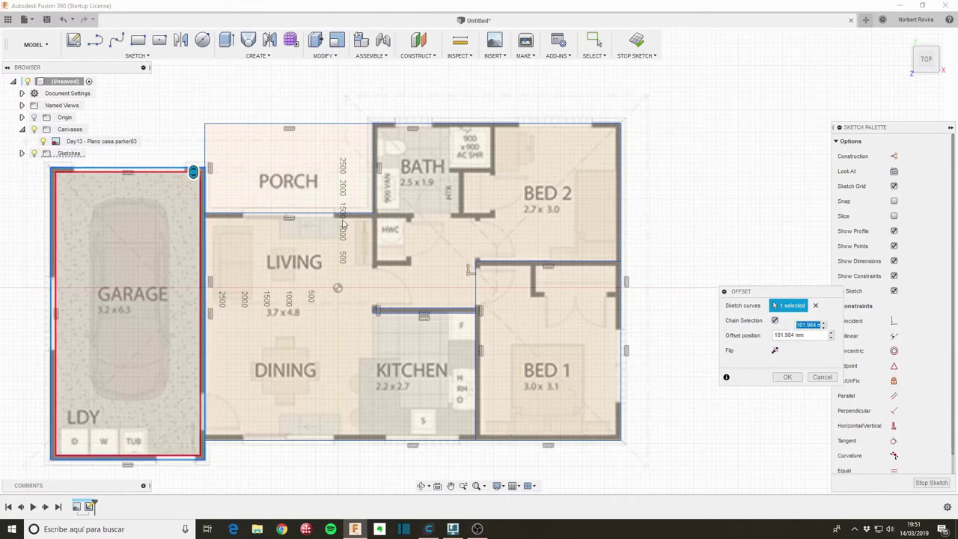
drag(193, 172, 193, 173)
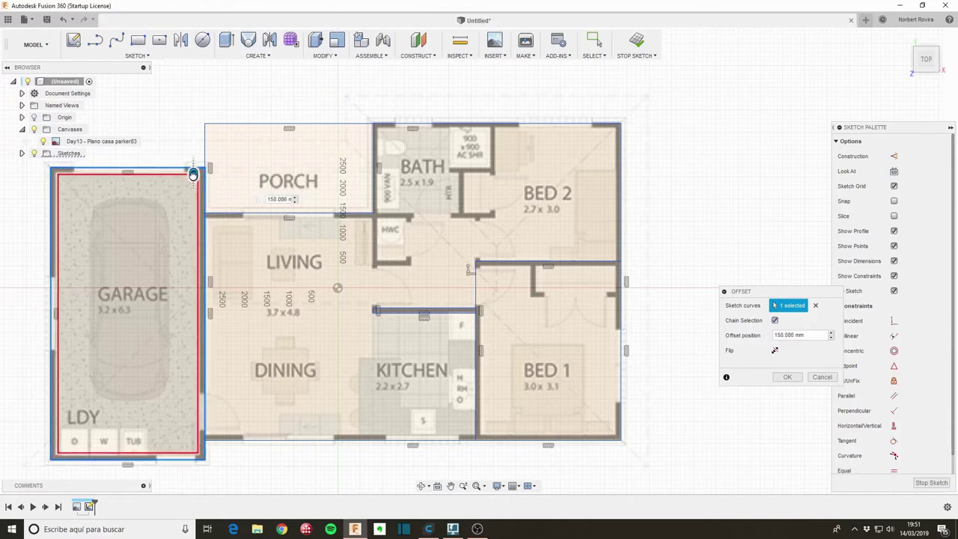
text(100)
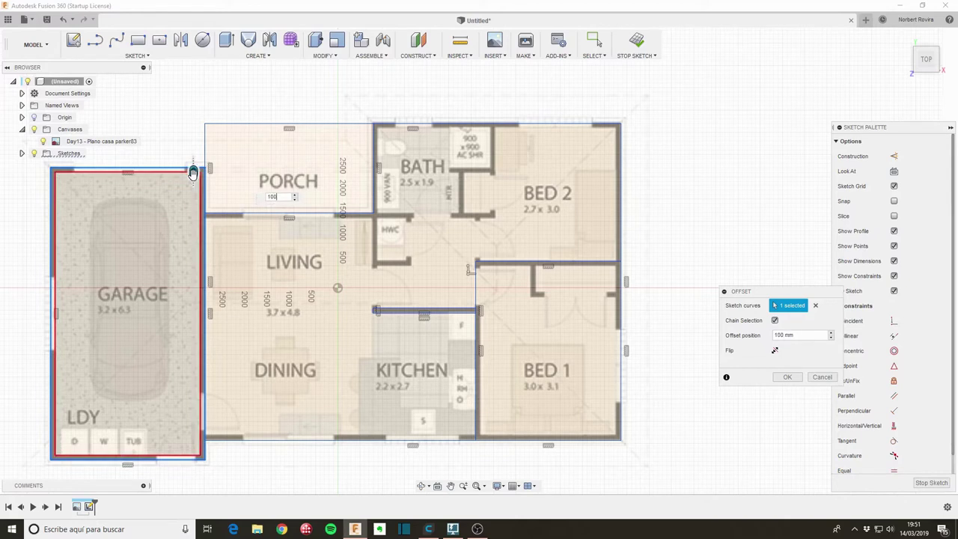
key(Return)
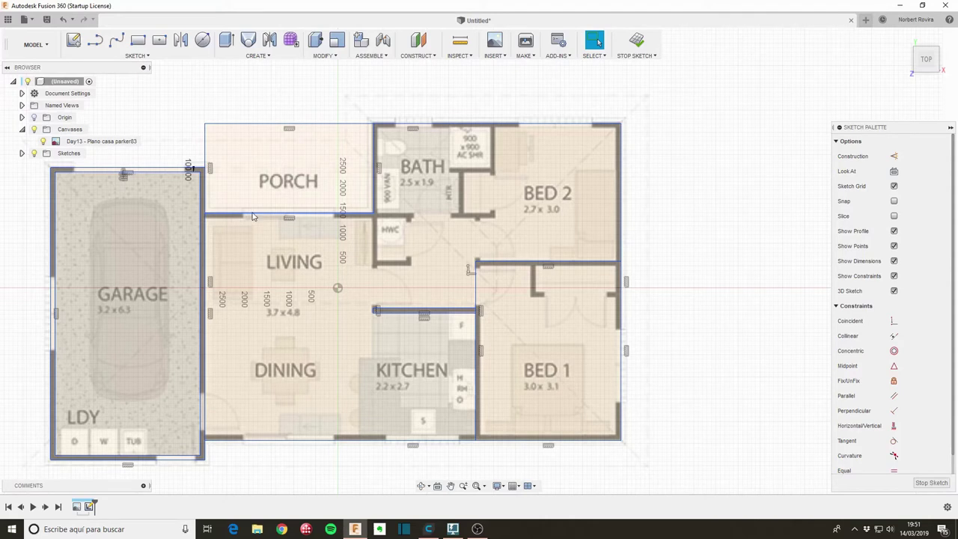
Try offsetting the porch and house top lines, then cancel the offset.
click(252, 217)
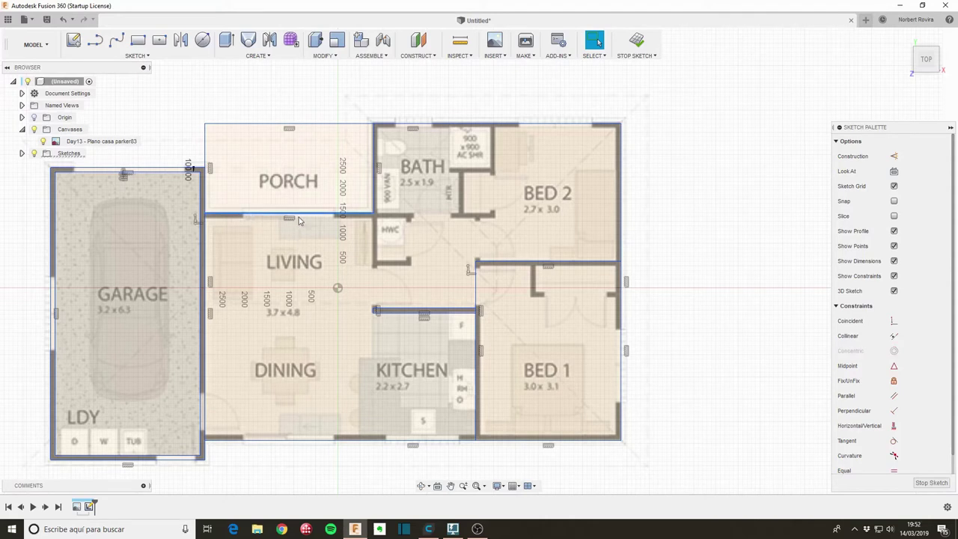
key(o)
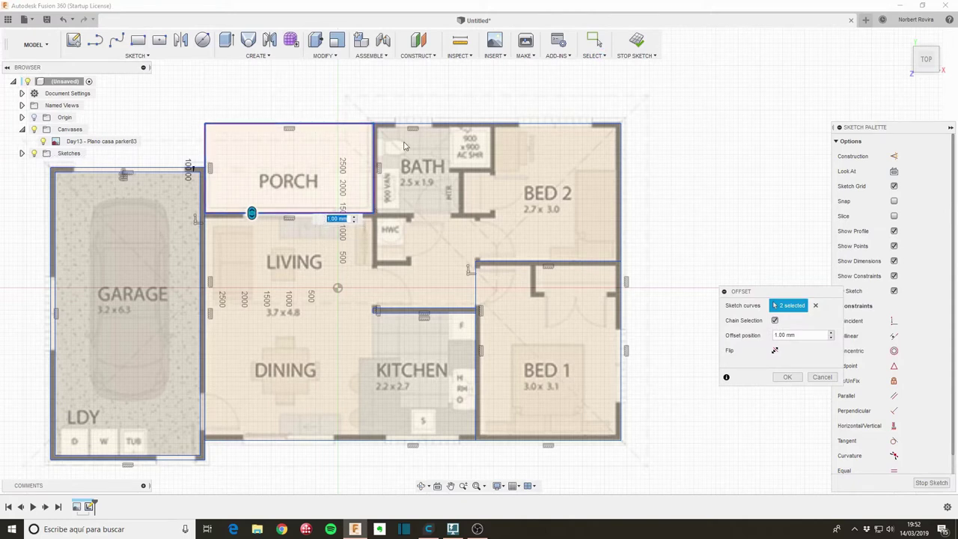
click(814, 304)
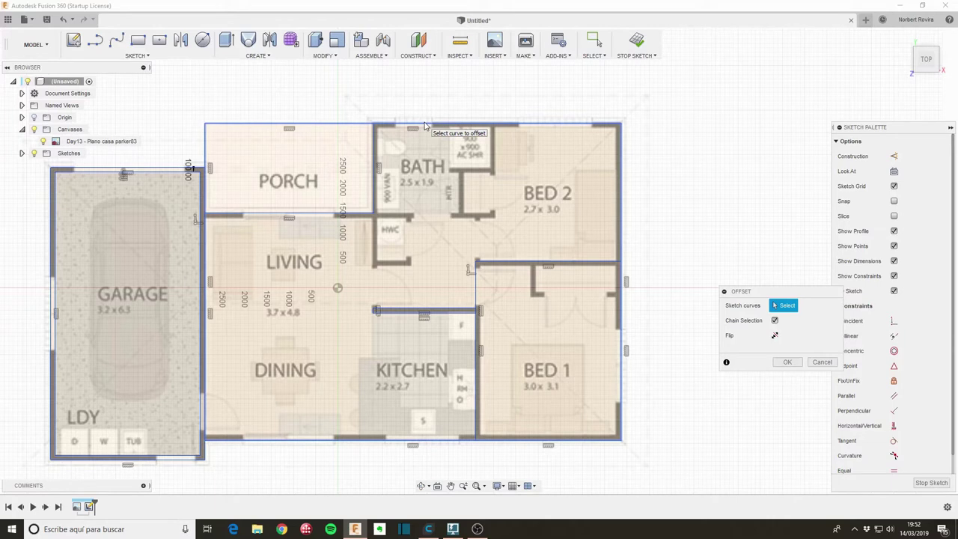
click(423, 126)
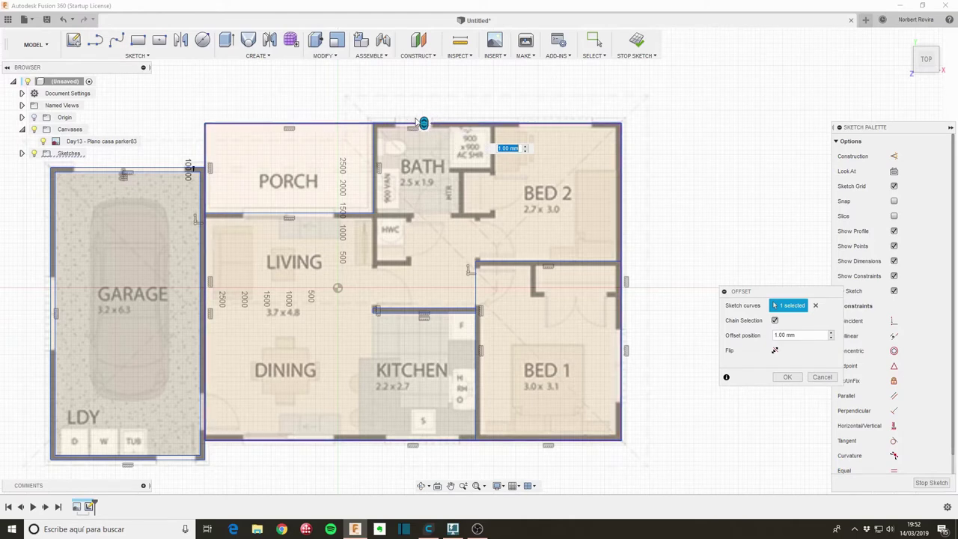
key(Escape)
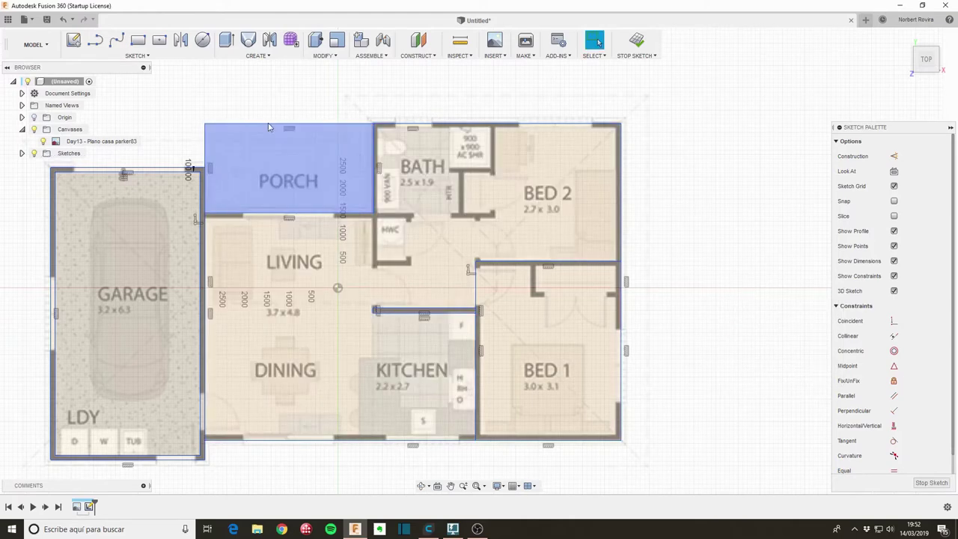
Delete the two PORCH top edge lines.
key(s)
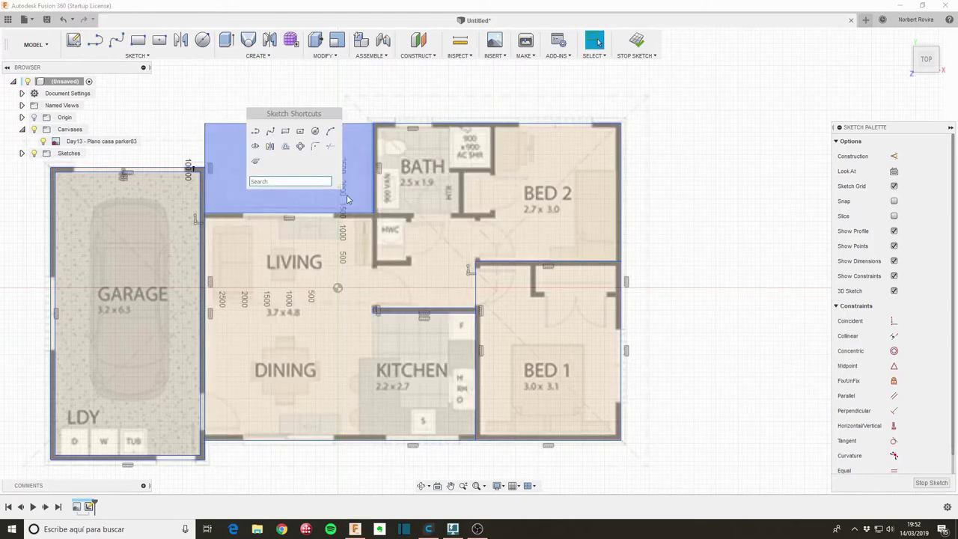
click(307, 126)
key(Delete)
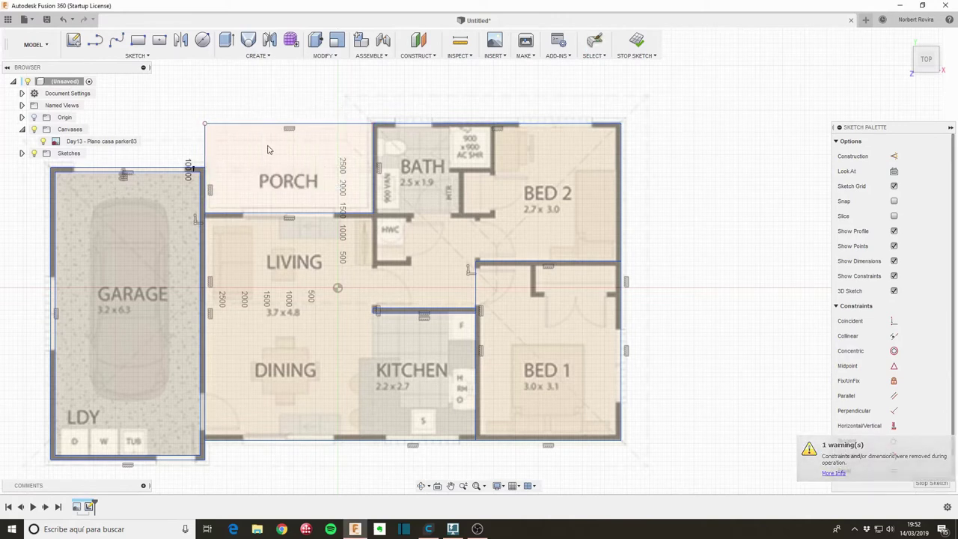
click(284, 125)
key(Delete)
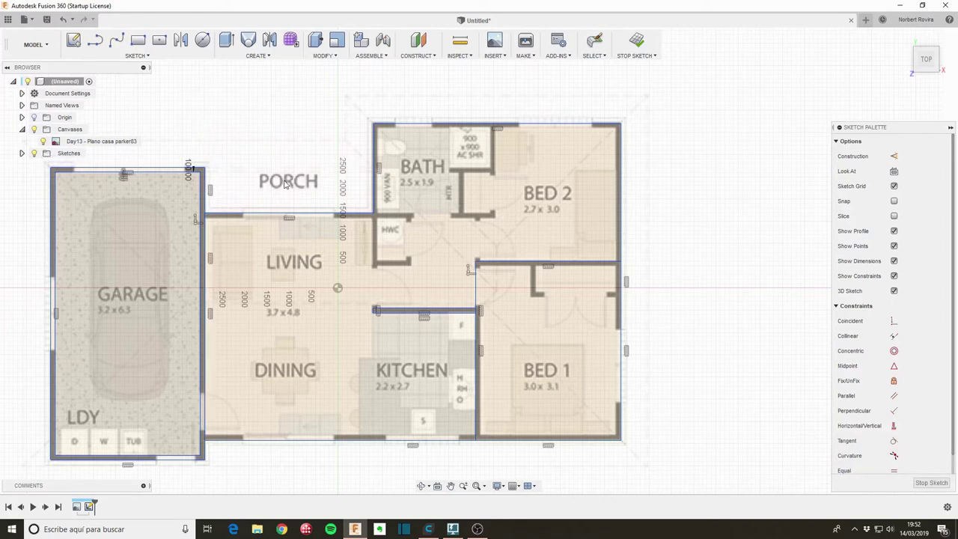
Offset the main house outline 100 mm inward.
key(s)
click(337, 217)
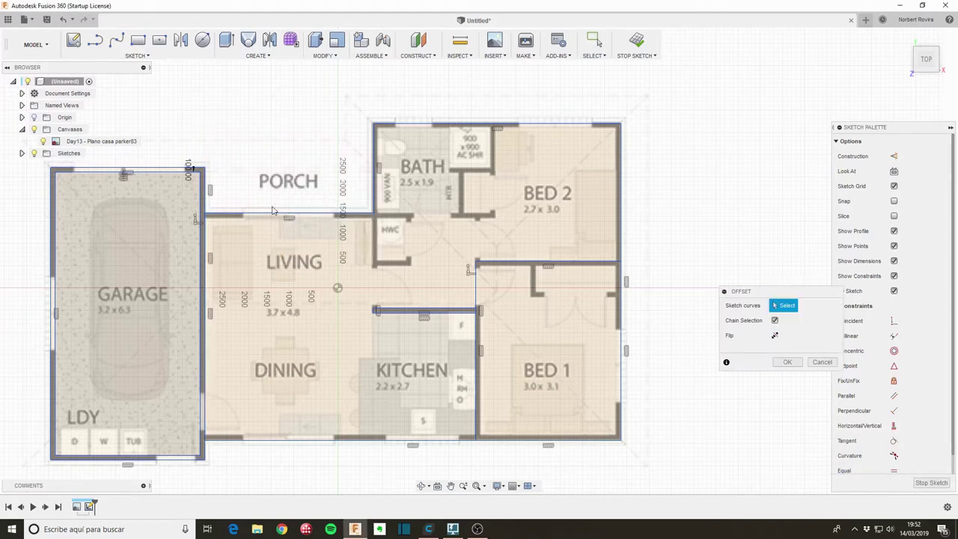
click(302, 216)
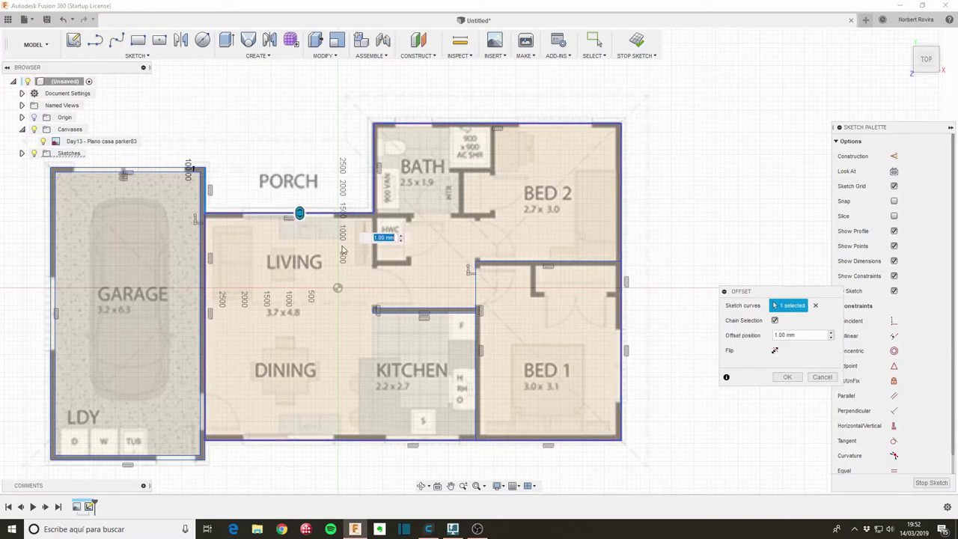
drag(300, 214, 303, 222)
text(100)
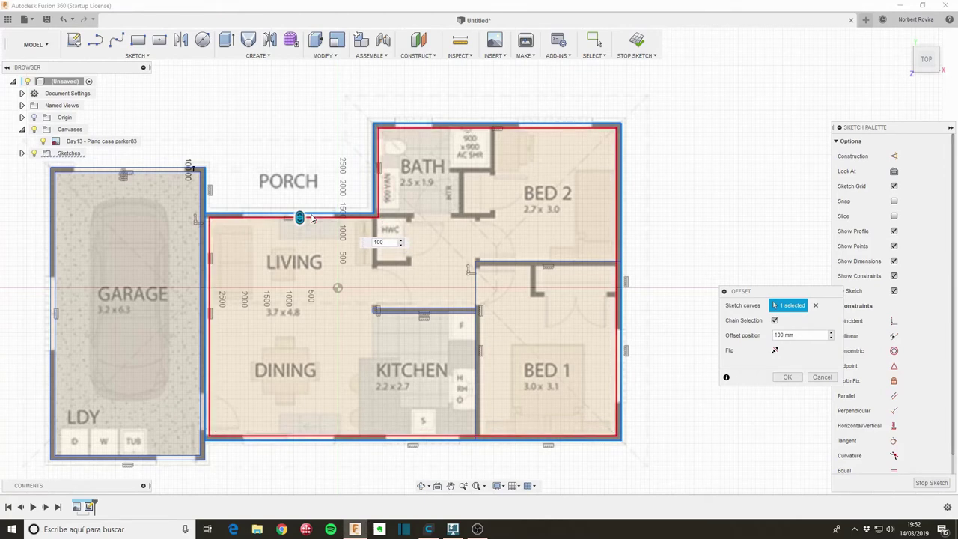
key(Return)
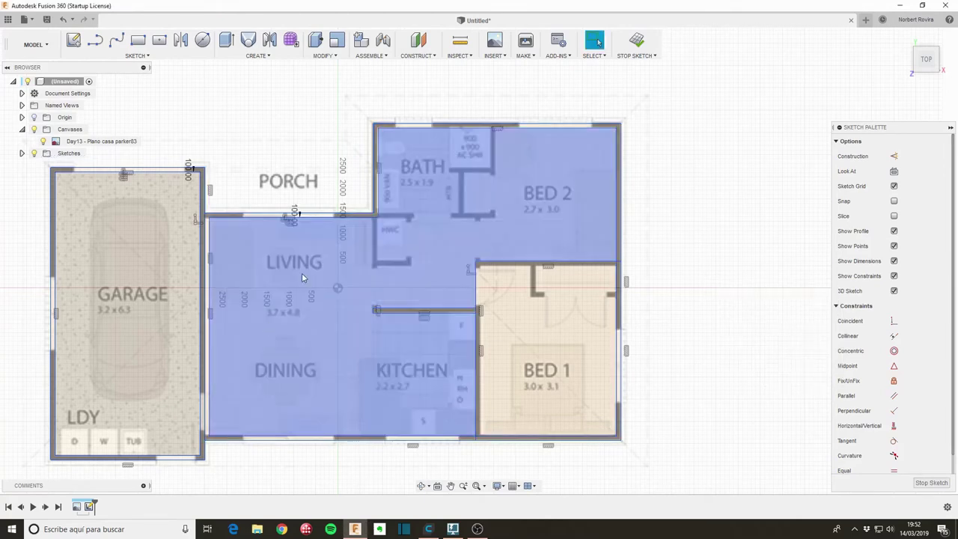
Trim away the living room's leftover left wall segment.
key(s)
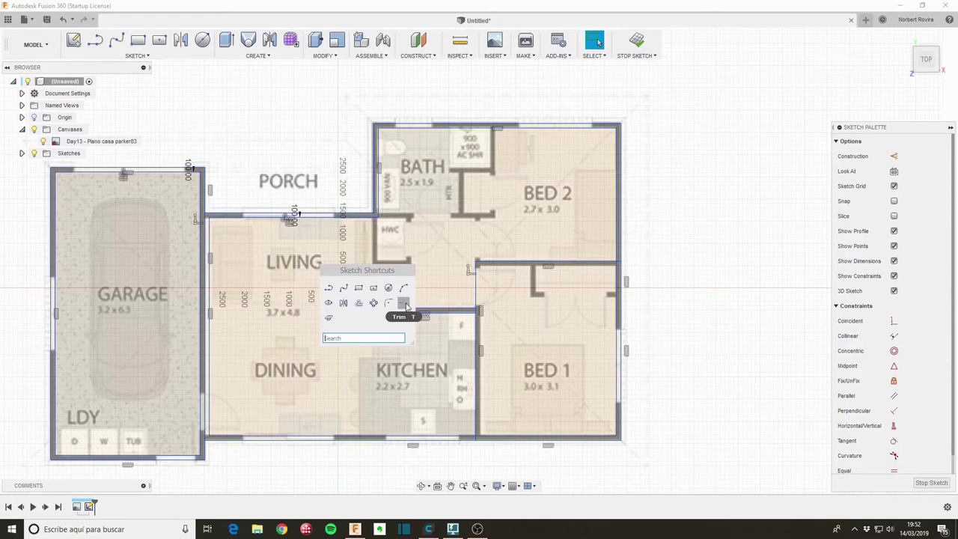
click(389, 284)
click(210, 353)
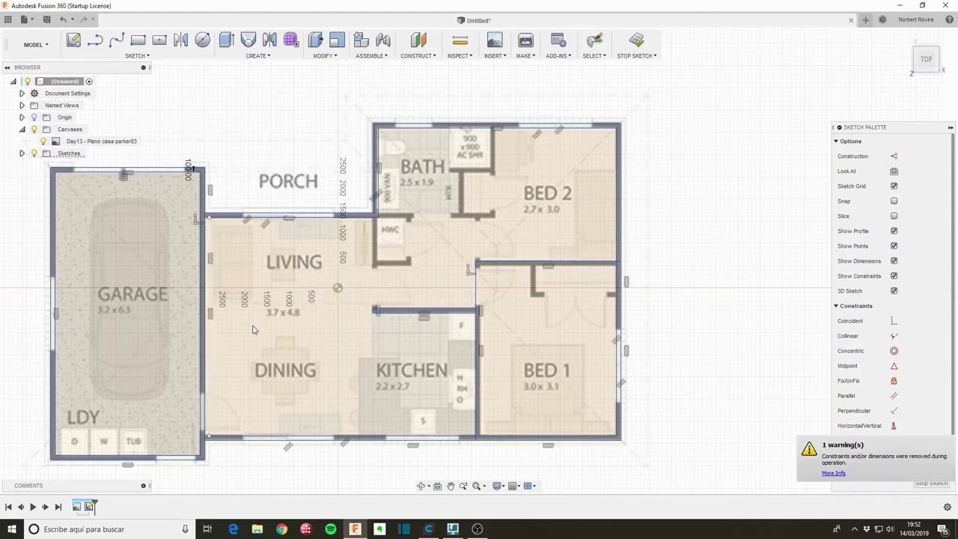
scroll(212, 420, up, 2)
scroll(212, 421, up, 4)
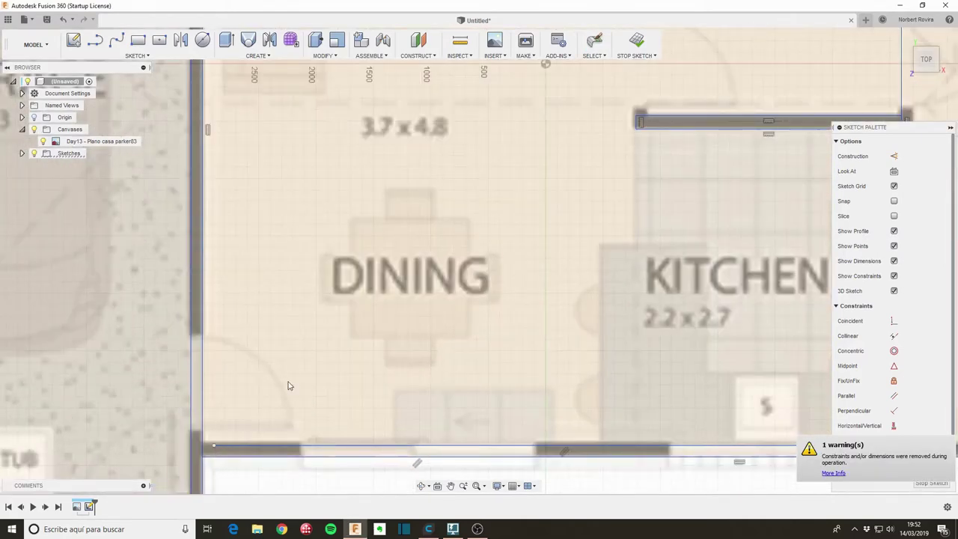
Draw a line along the living room's left inner wall from the porch wall corner.
key(s)
click(299, 414)
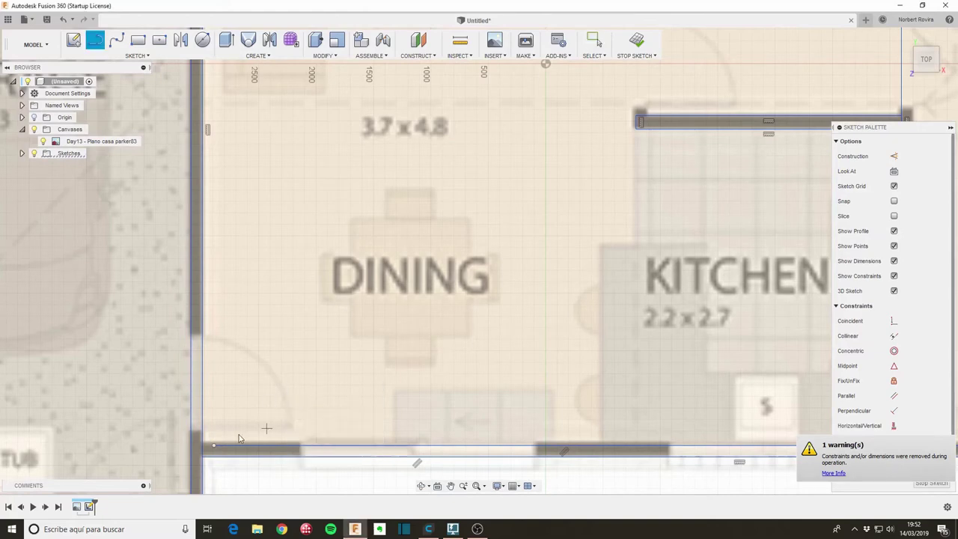
click(215, 447)
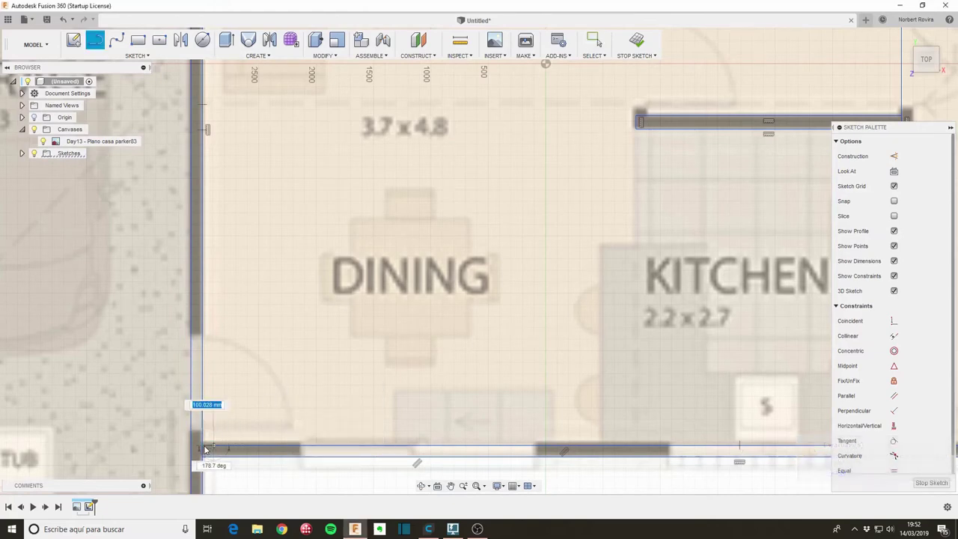
key(Escape)
scroll(266, 197, down, 3)
middle_drag(224, 145, 289, 350)
scroll(271, 254, up, 2)
key(l)
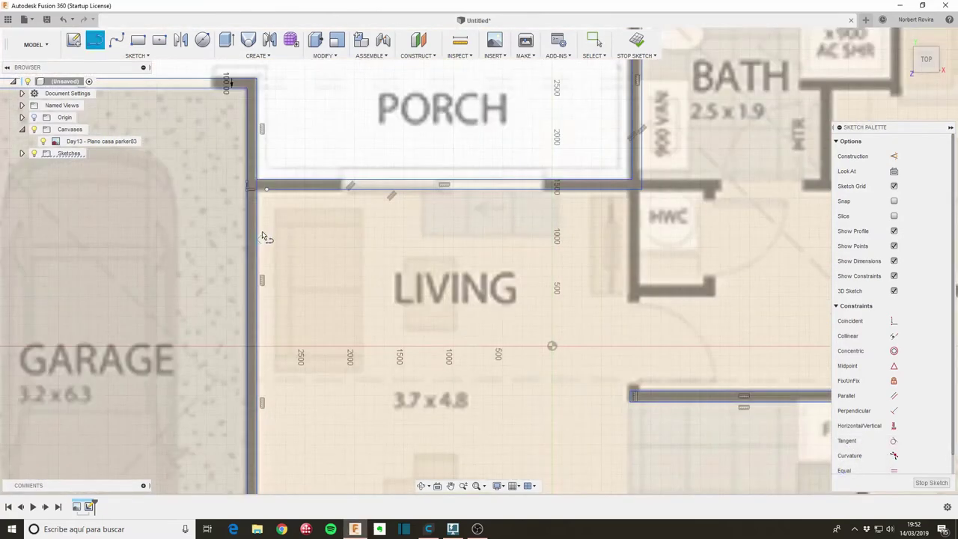
click(266, 191)
double_click(263, 193)
scroll(322, 262, up, 4)
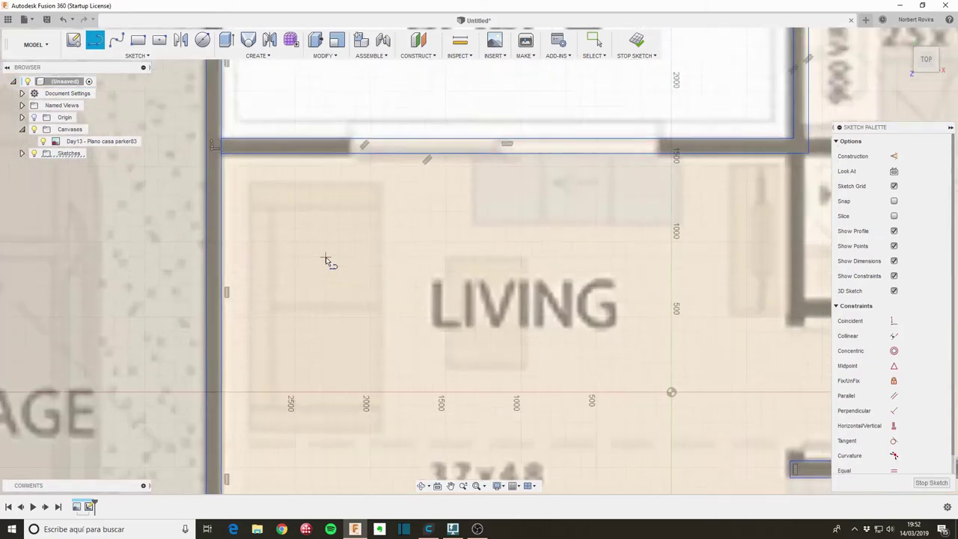
key(Escape)
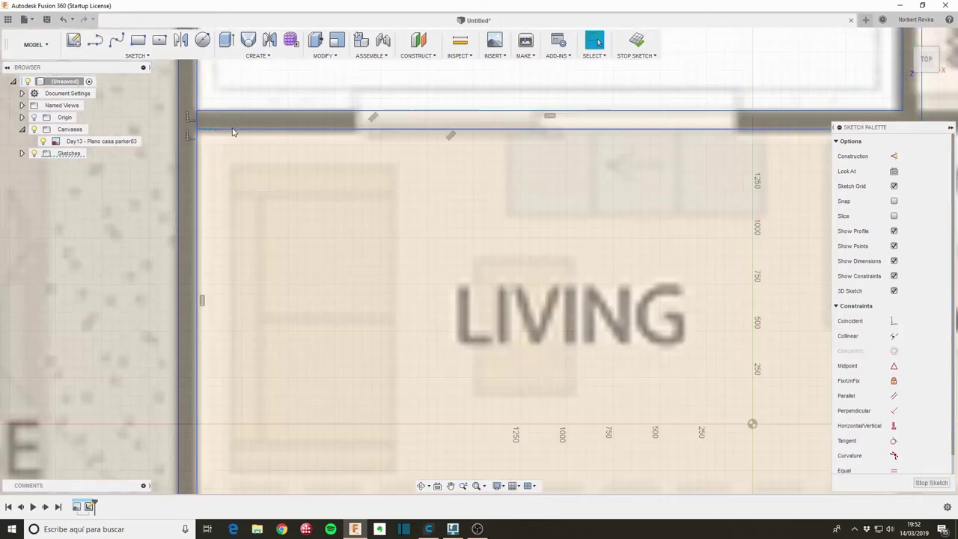
Select the new left wall line and check its context options.
click(210, 130)
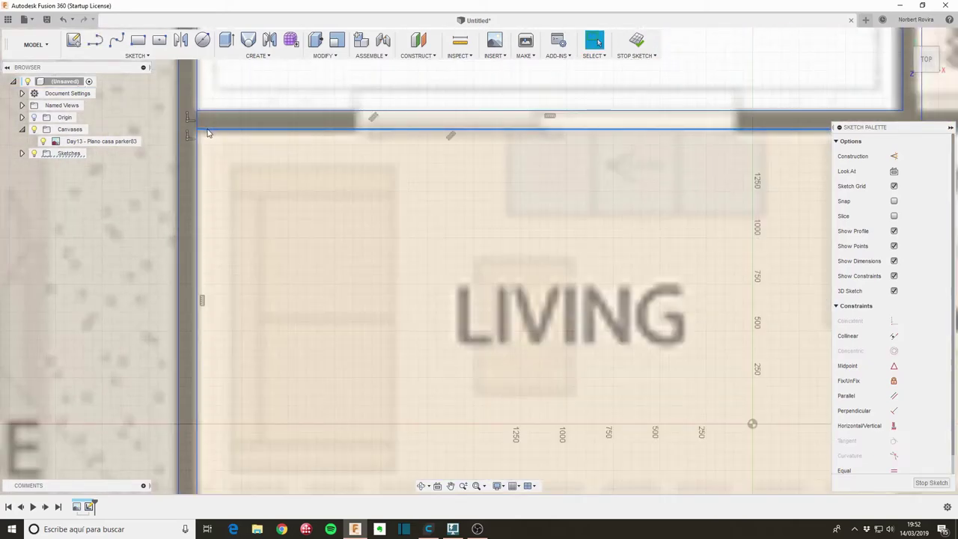
right_click(206, 129)
key(Escape)
scroll(372, 235, down, 5)
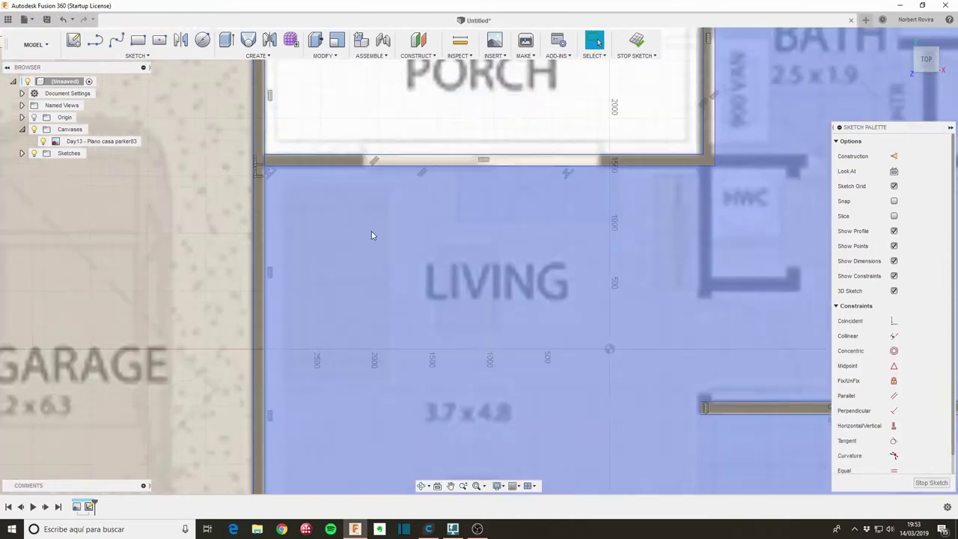
scroll(589, 265, down, 3)
scroll(442, 241, up, 2)
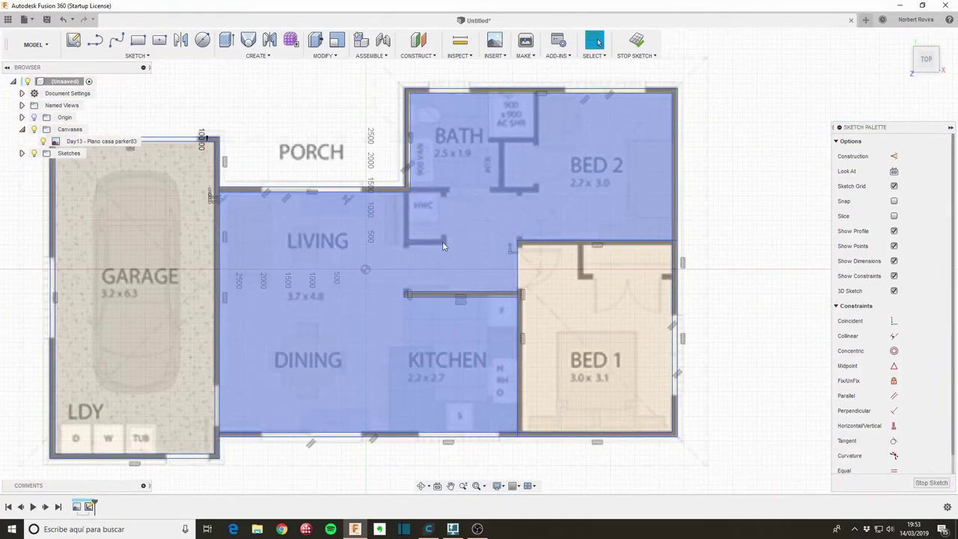
scroll(437, 245, up, 2)
scroll(438, 246, up, 1)
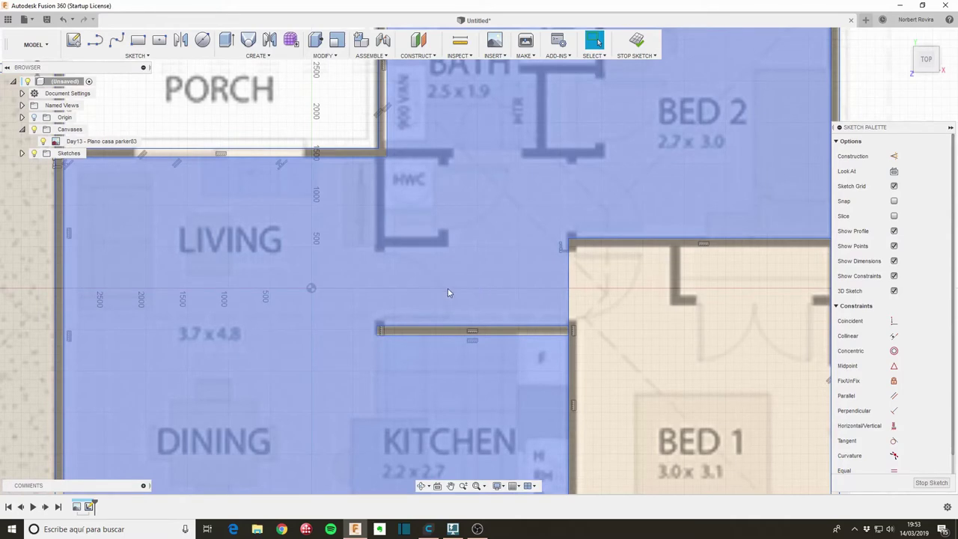
Dimension the kitchen partition wall's thickness to 100 mm.
key(d)
scroll(378, 331, up, 2)
scroll(377, 333, up, 2)
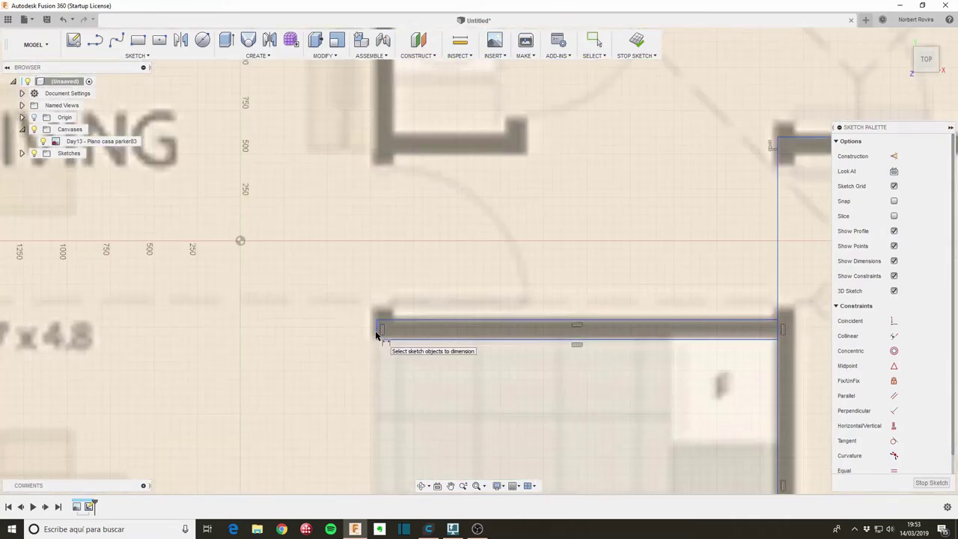
click(378, 331)
click(359, 328)
text(100)
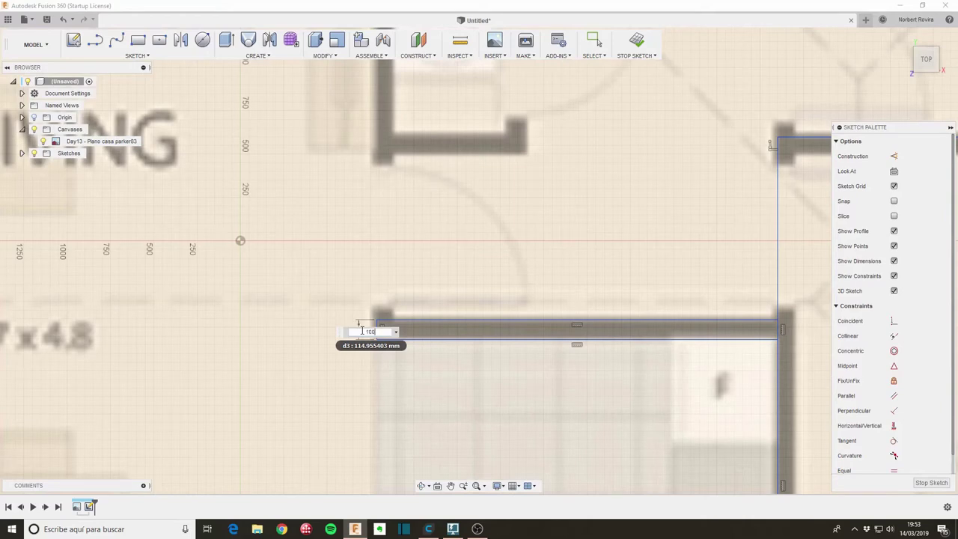
key(Return)
scroll(577, 316, down, 3)
scroll(583, 291, down, 2)
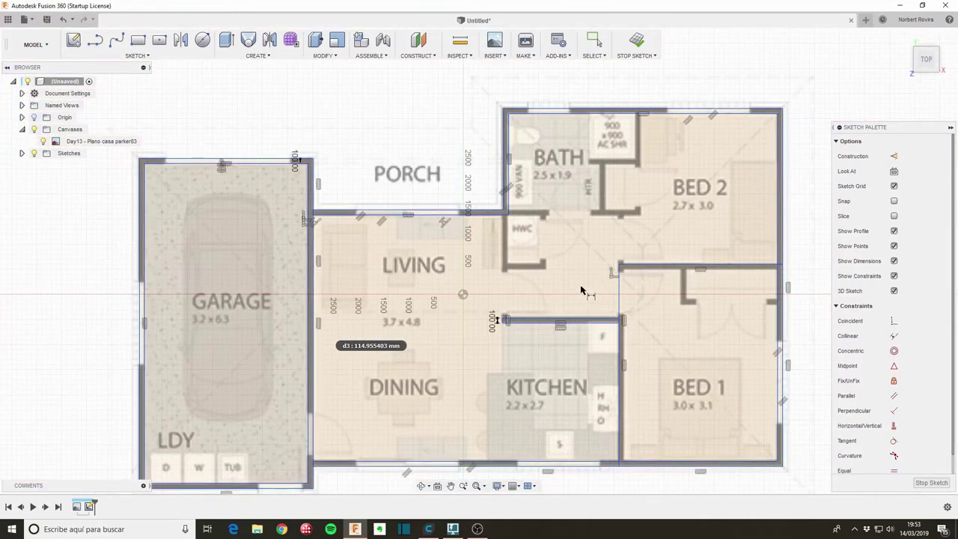
Shift the view toward the bedroom wing and start the Offset tool.
middle_drag(581, 291, 359, 269)
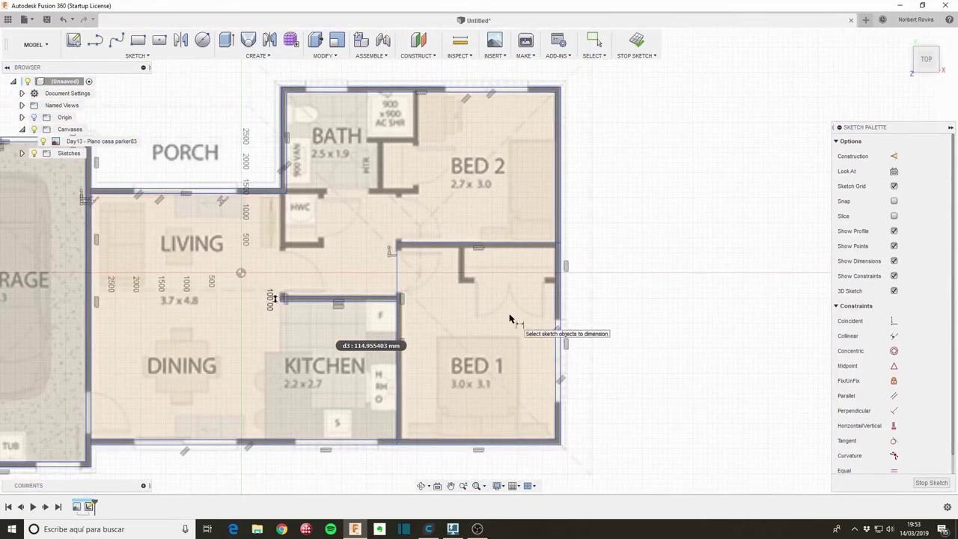
key(s)
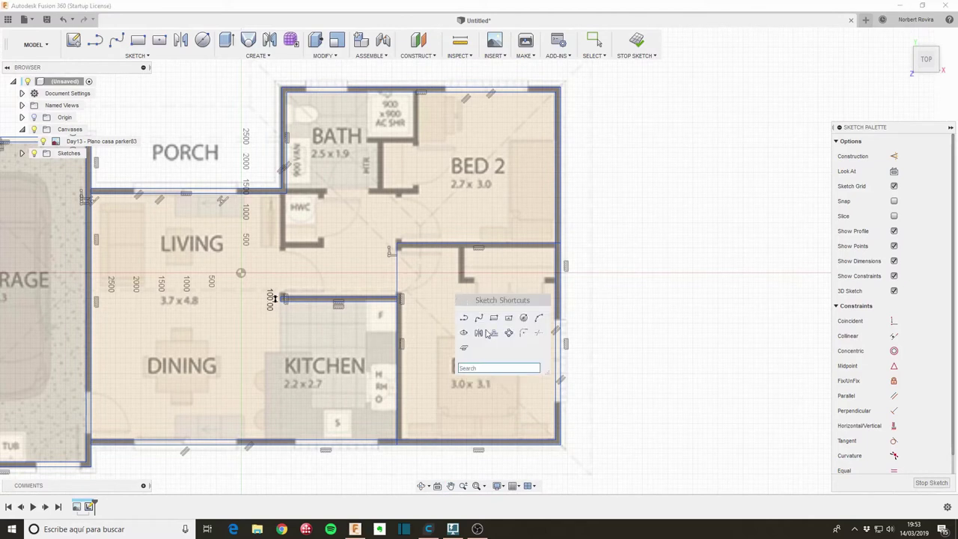
click(492, 332)
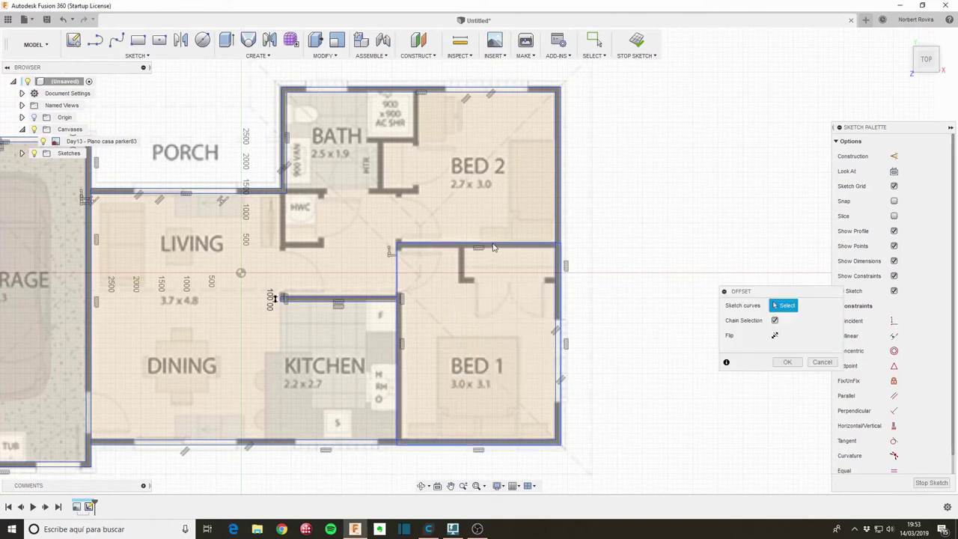
With Chain Selection off, offset BED 1's top and left wall lines by 100 mm.
click(774, 321)
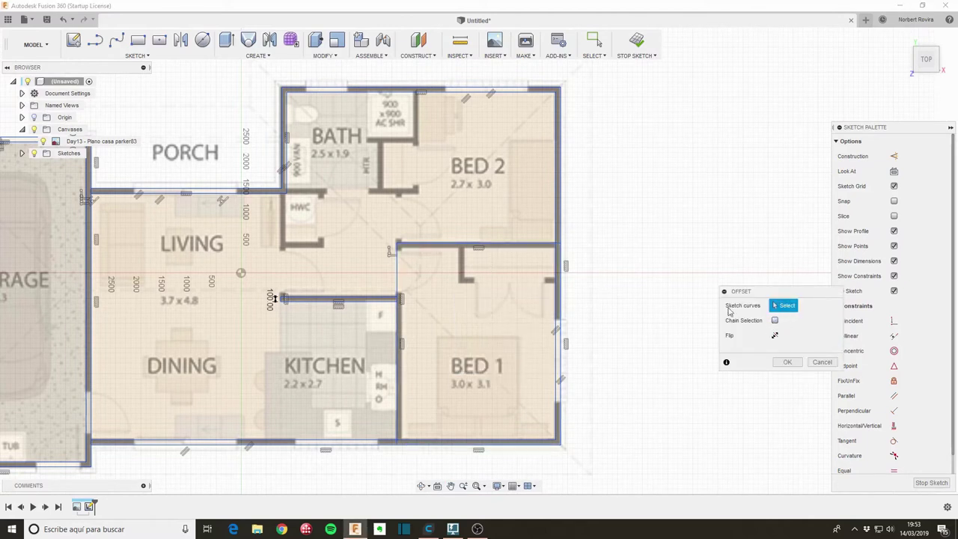
click(509, 246)
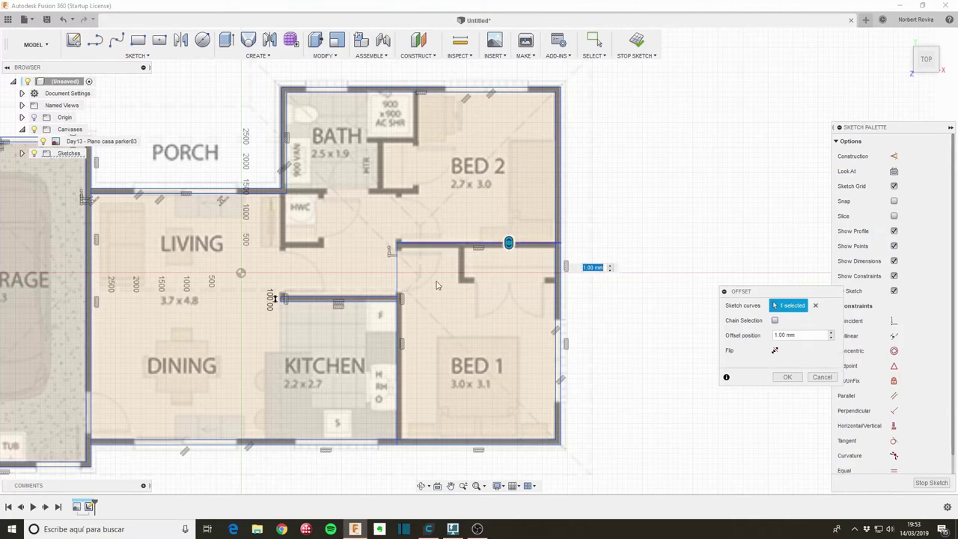
click(398, 289)
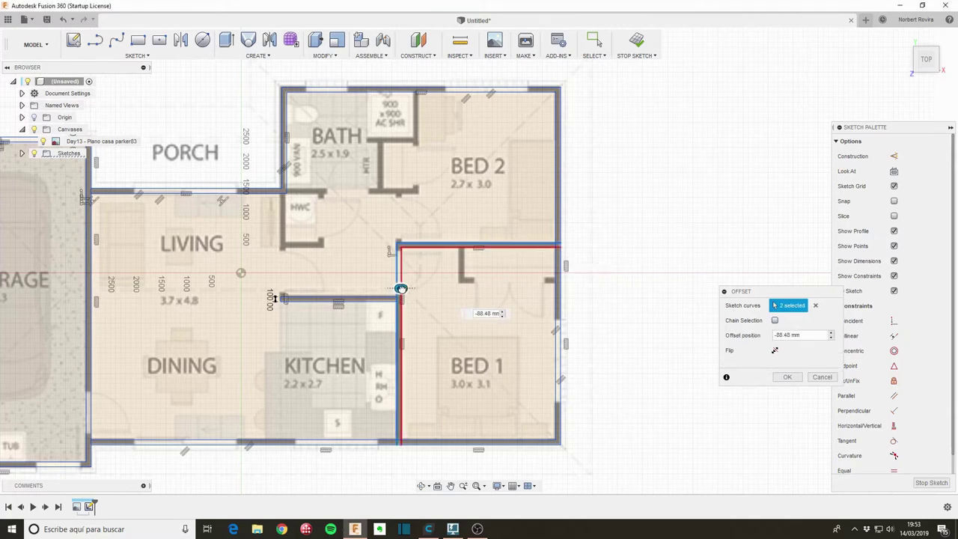
text(-1)
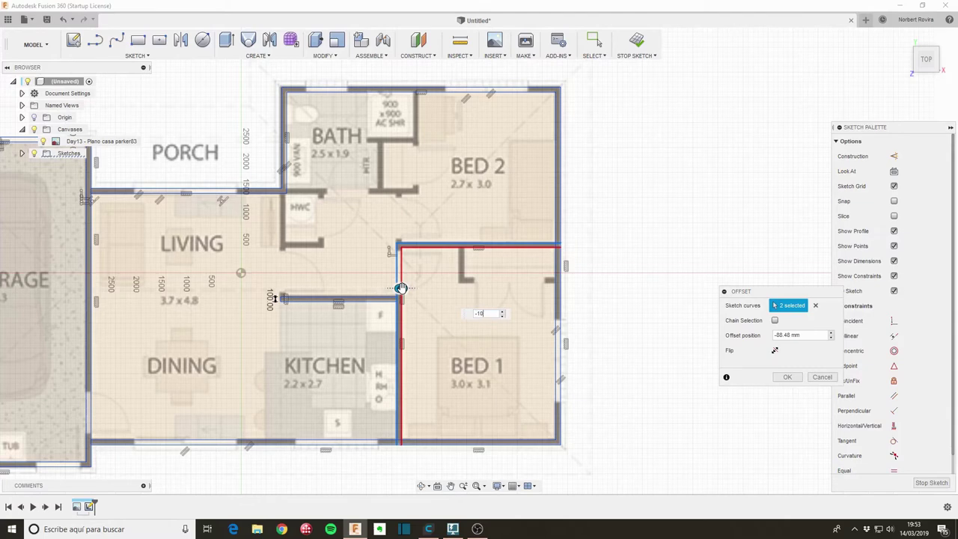
text(0)
key(Return)
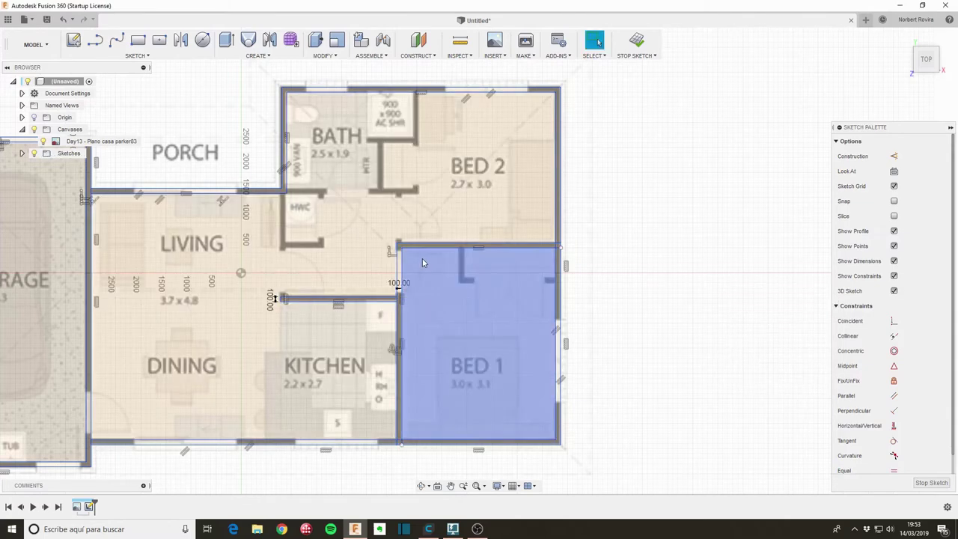
middle_drag(362, 159, 381, 175)
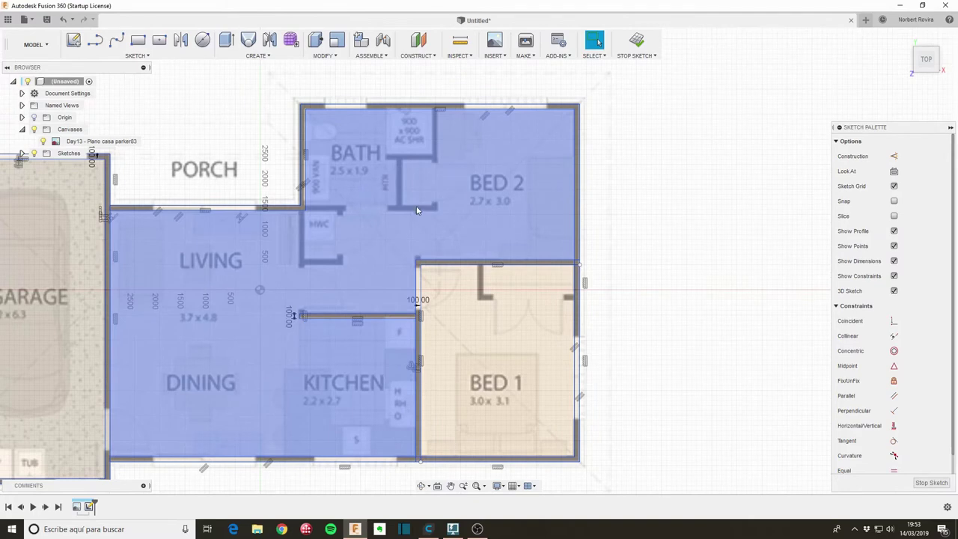
click(139, 43)
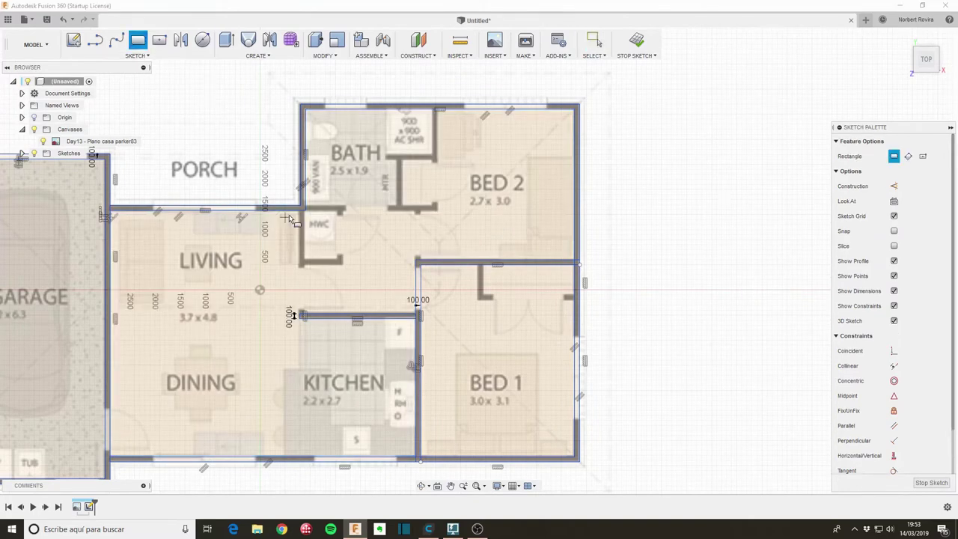
Draw a rectangle outlining the BATH block from the bath/porch wall corner.
scroll(303, 214, up, 1)
scroll(306, 206, up, 2)
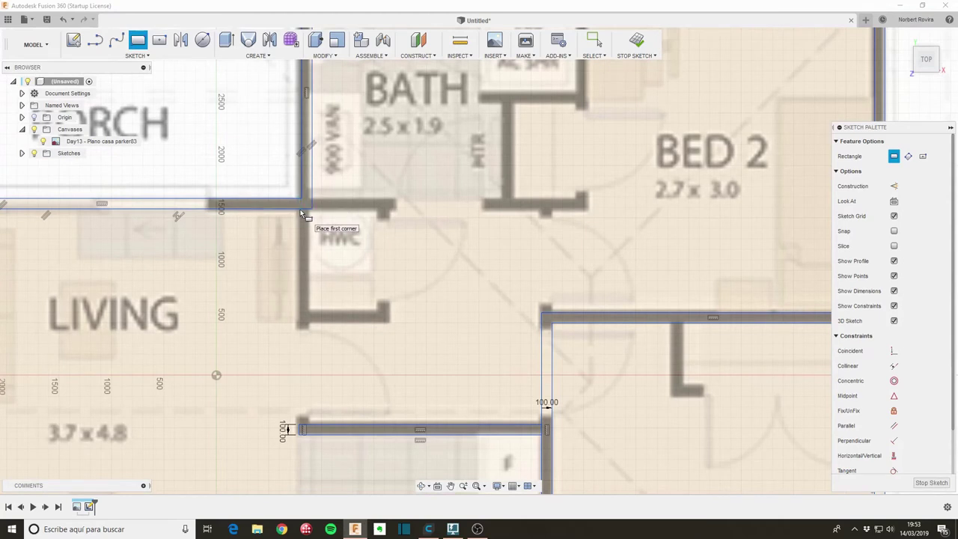
click(301, 208)
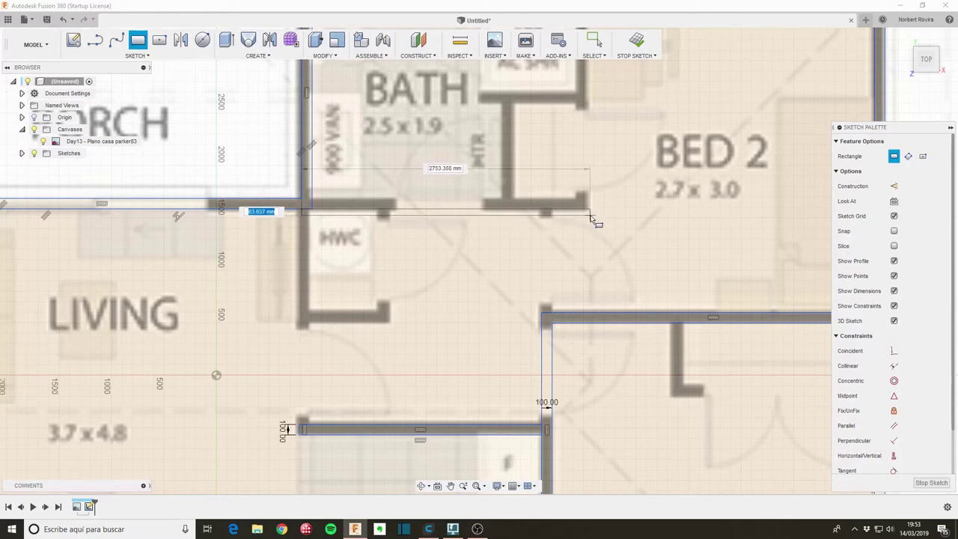
scroll(588, 182, down, 2)
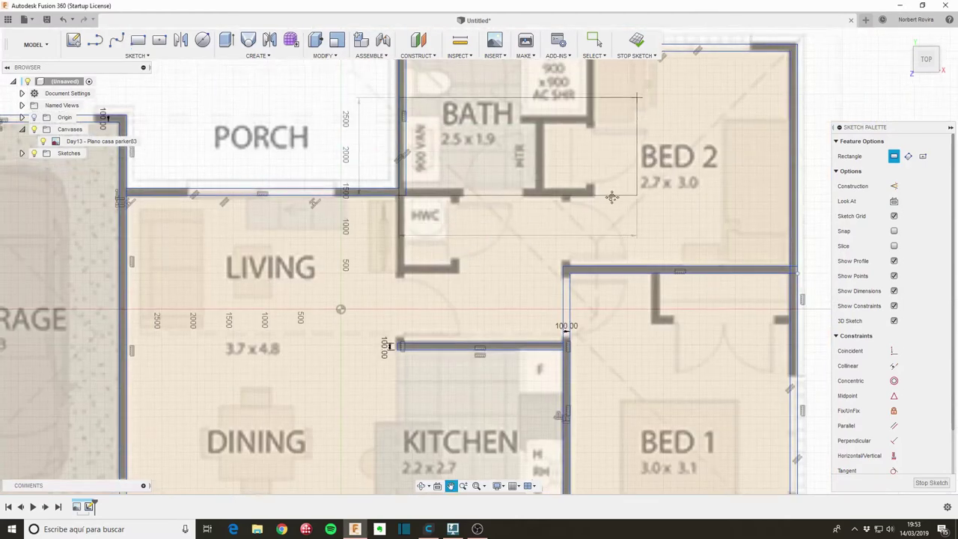
middle_drag(598, 61, 538, 215)
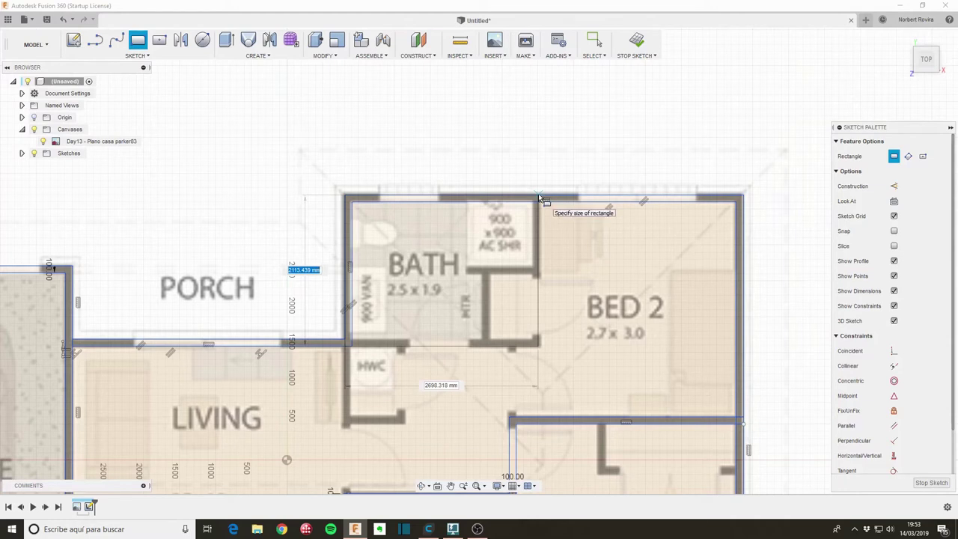
click(539, 198)
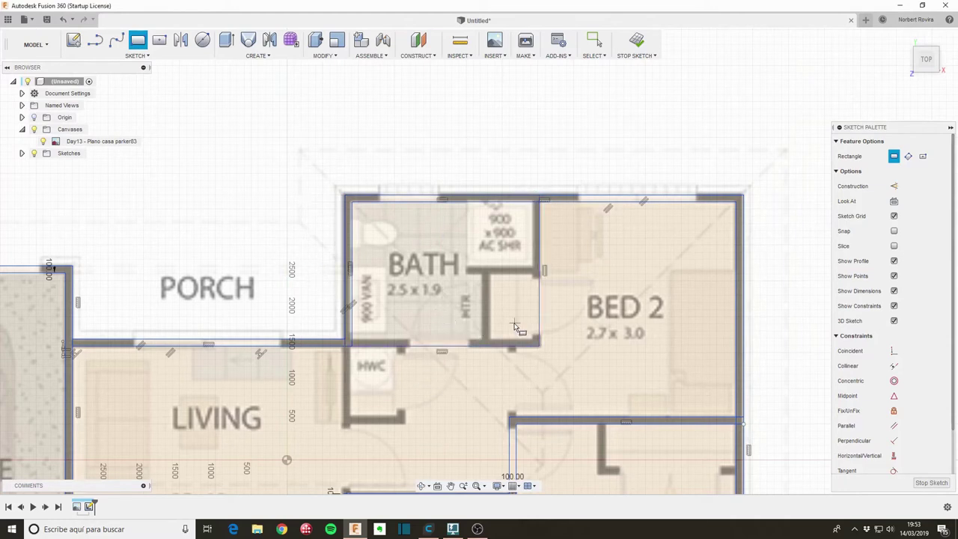
key(Escape)
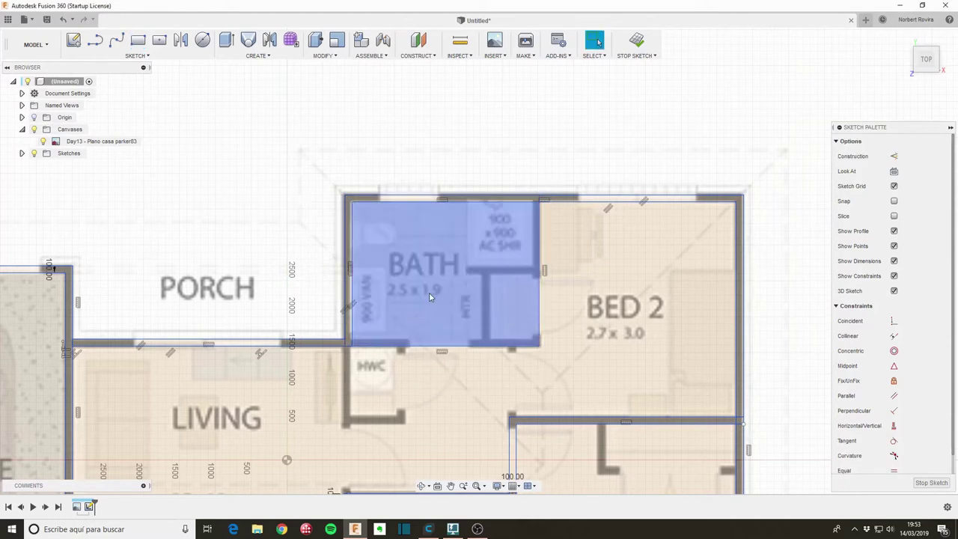
Offset the BATH rectangle's edges 100 mm inward to thicken its walls.
text(soffset)
key(Return)
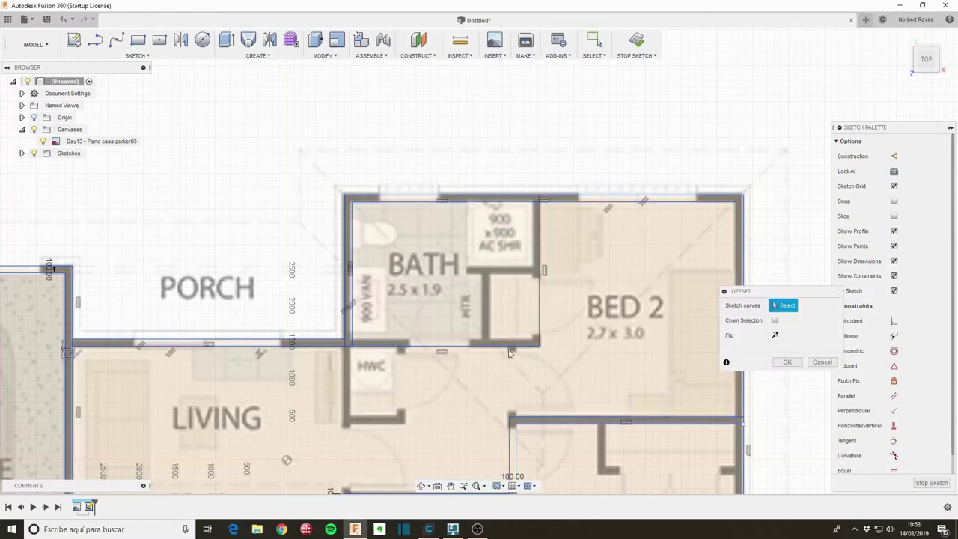
click(503, 348)
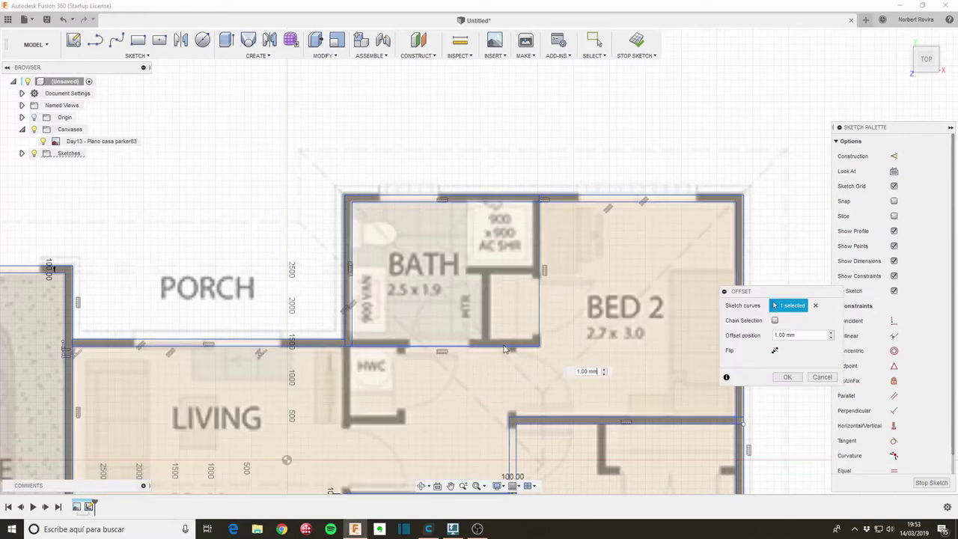
click(538, 308)
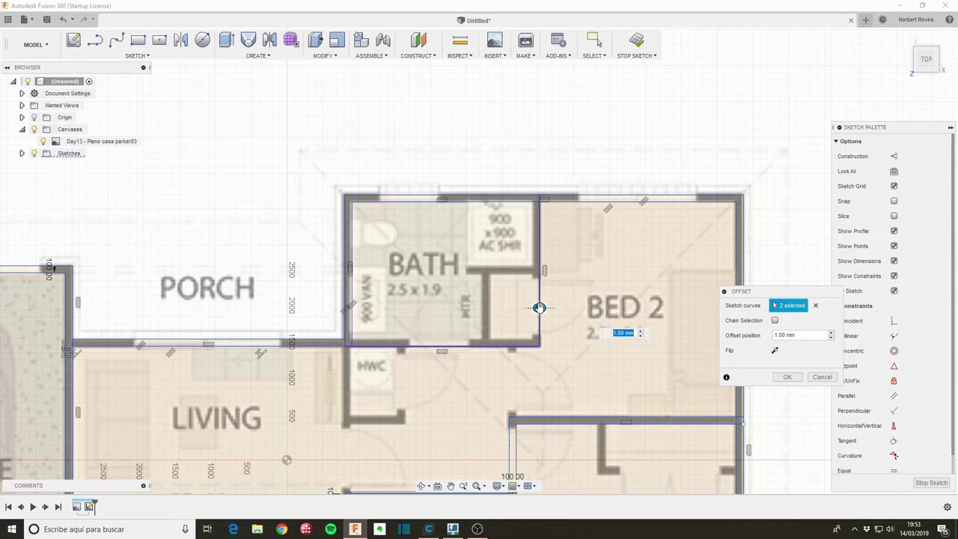
drag(539, 308, 532, 306)
text(-100)
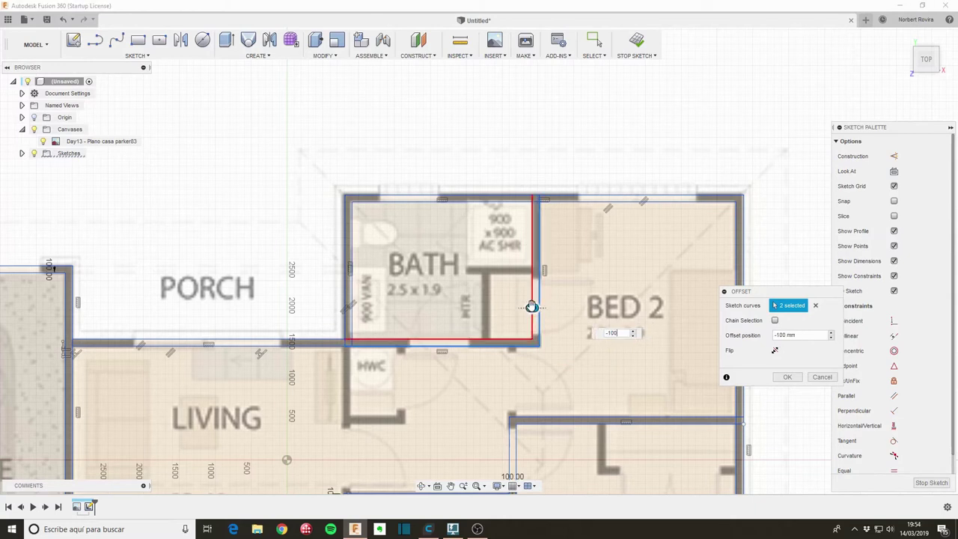
key(Return)
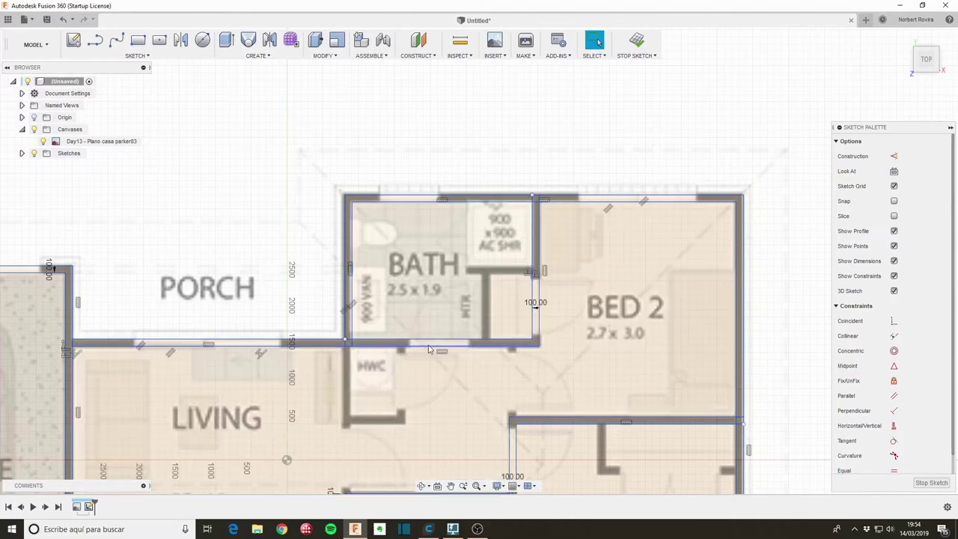
mouse_move(418, 348)
middle_down()
mouse_move(387, 347)
mouse_move(338, 277)
mouse_move(372, 256)
middle_up()
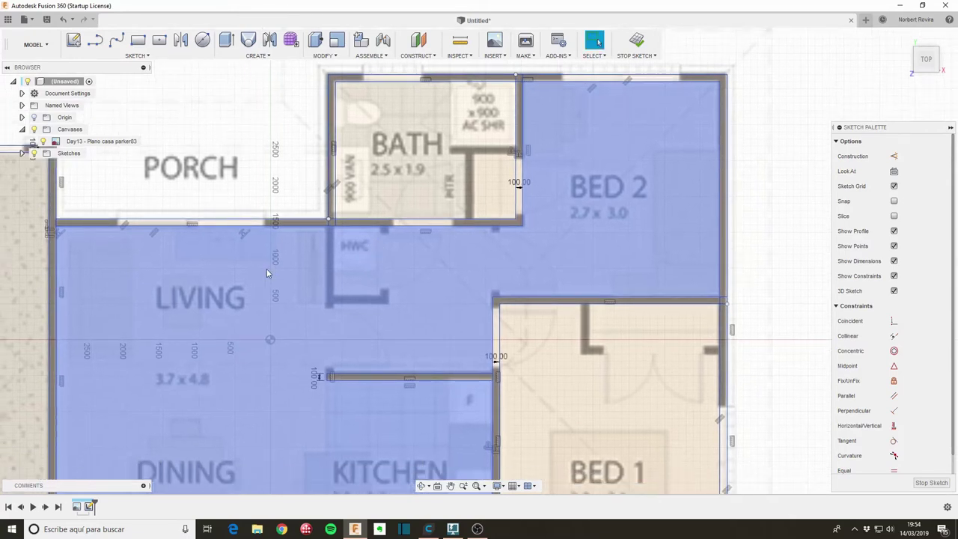
Draw the L-shaped HWC wall as three lines starting at the porch wall corner.
key(s)
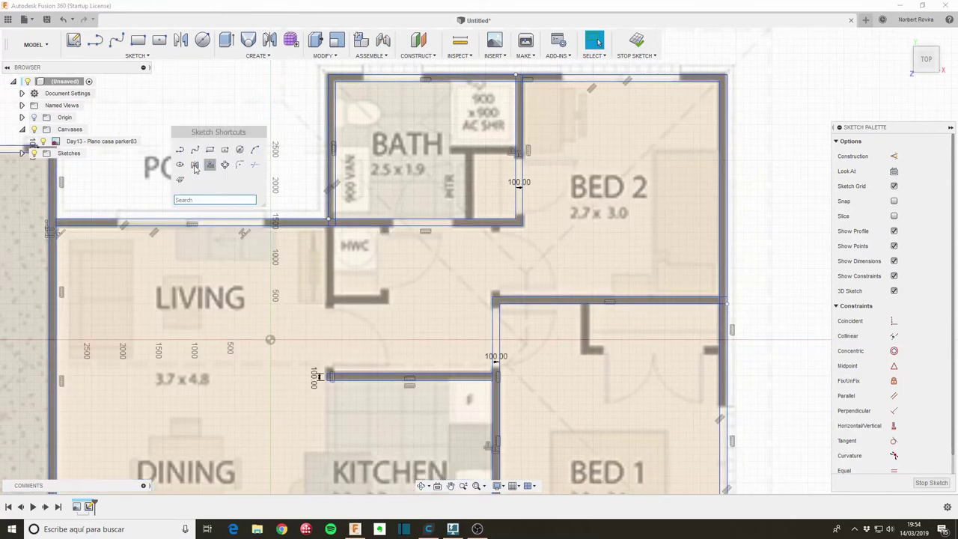
click(180, 150)
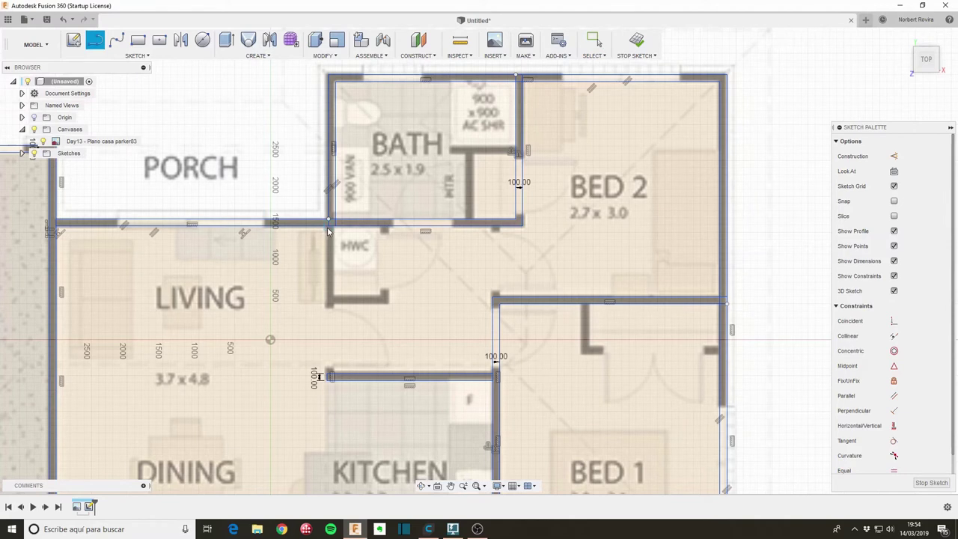
click(328, 223)
click(328, 303)
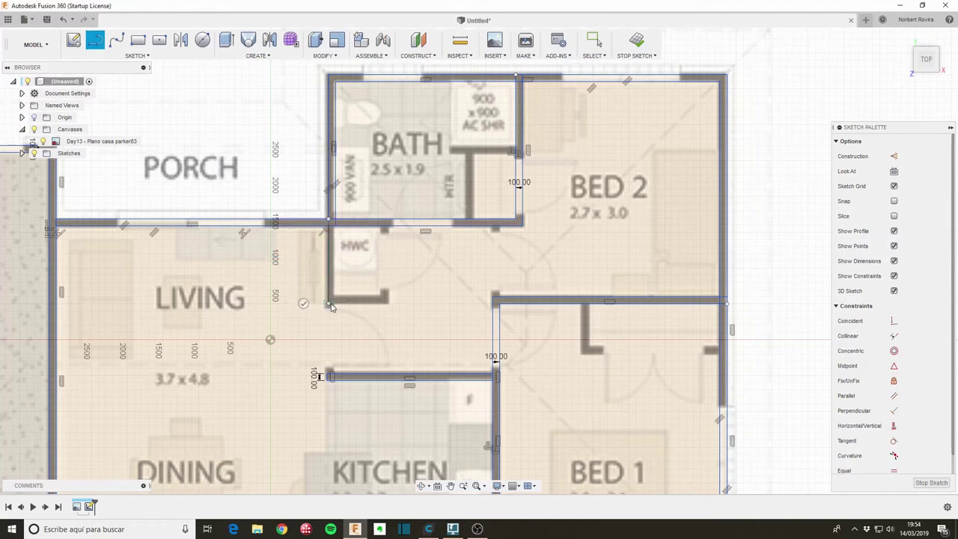
click(389, 303)
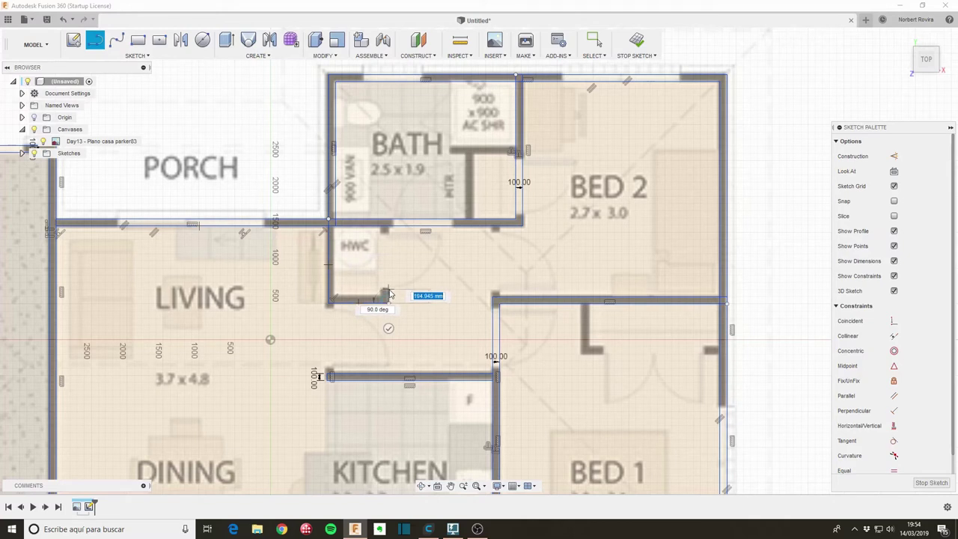
click(389, 293)
key(Escape)
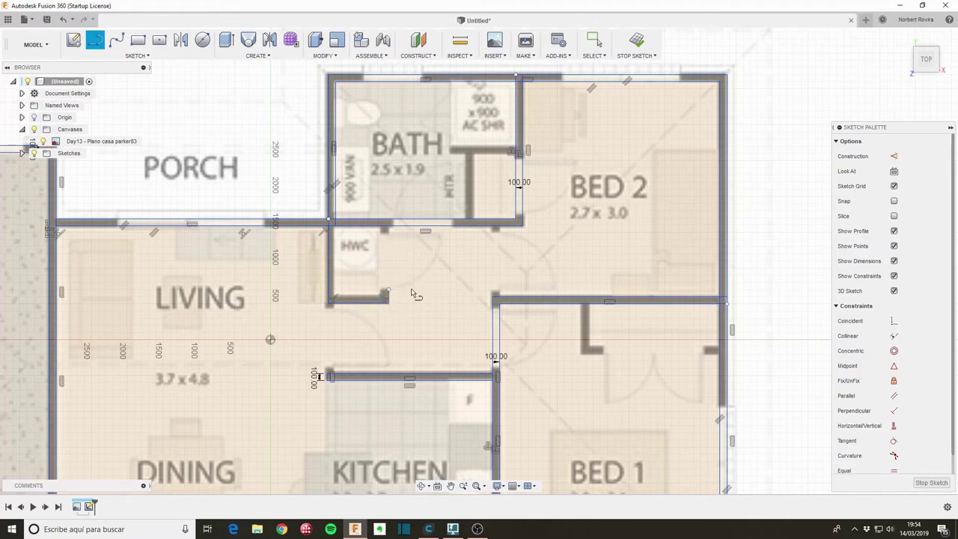
Offset the three HWC wall lines 100 mm inward.
key(s)
click(419, 290)
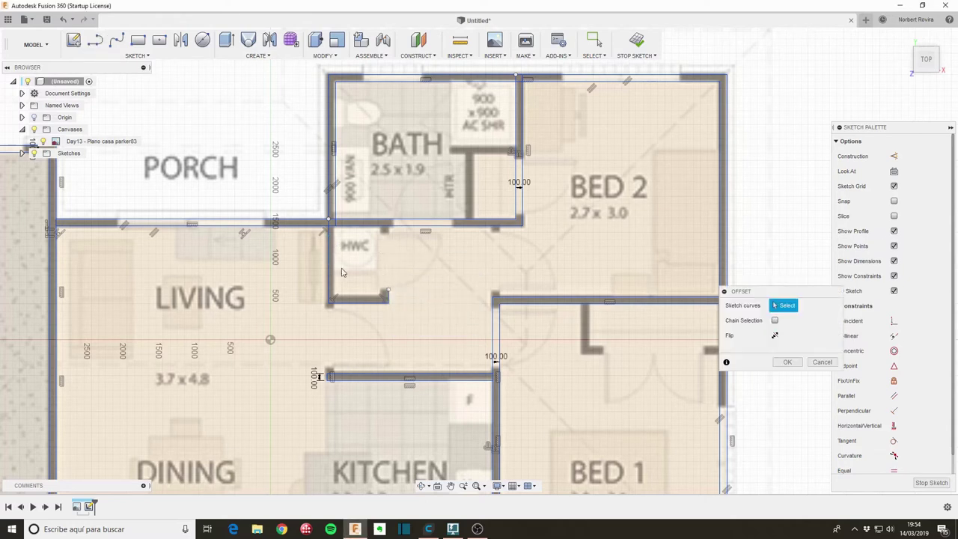
click(329, 271)
click(353, 302)
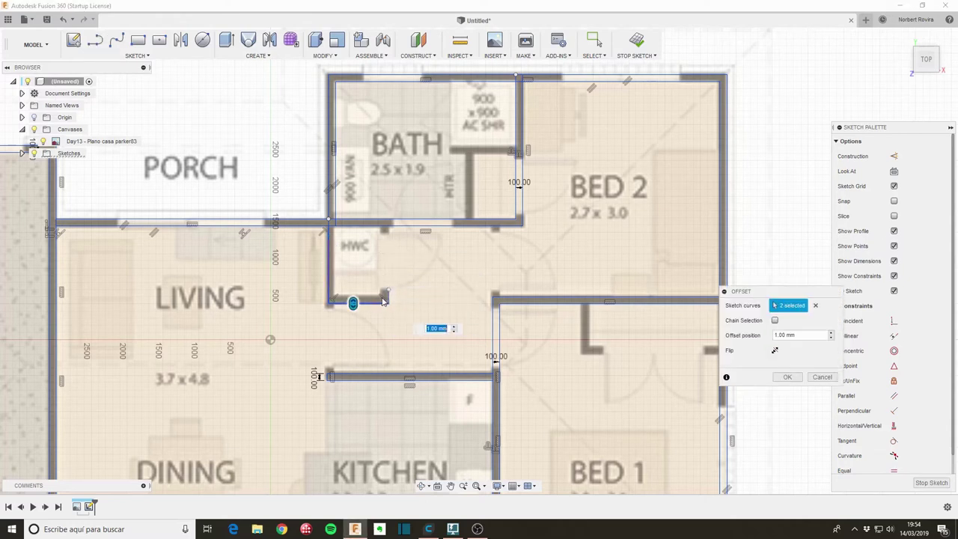
click(388, 297)
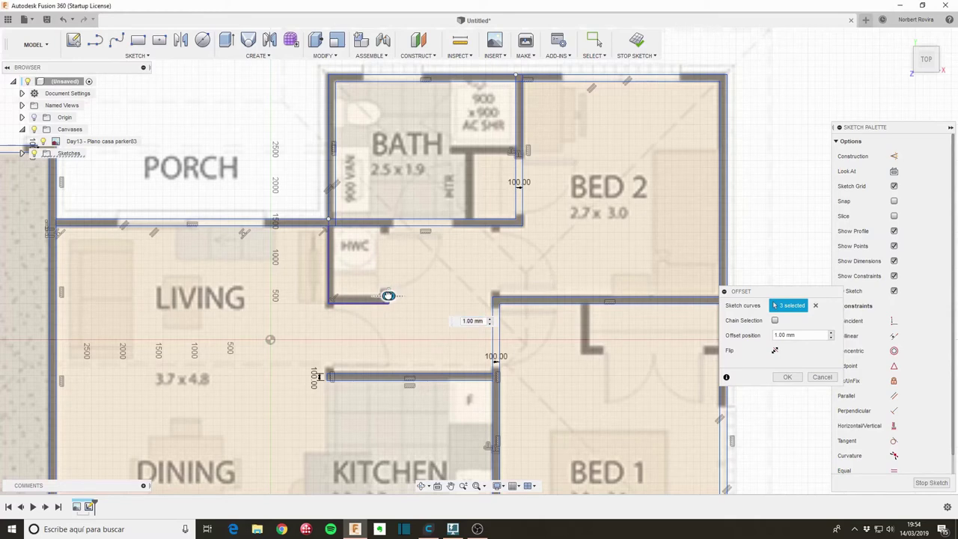
drag(393, 293, 380, 292)
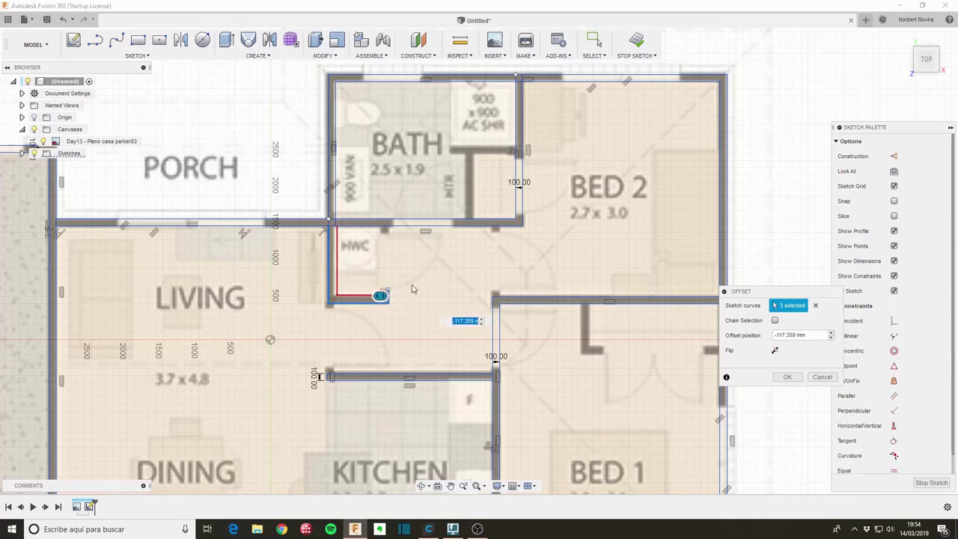
key(BackSpace)
key(Return)
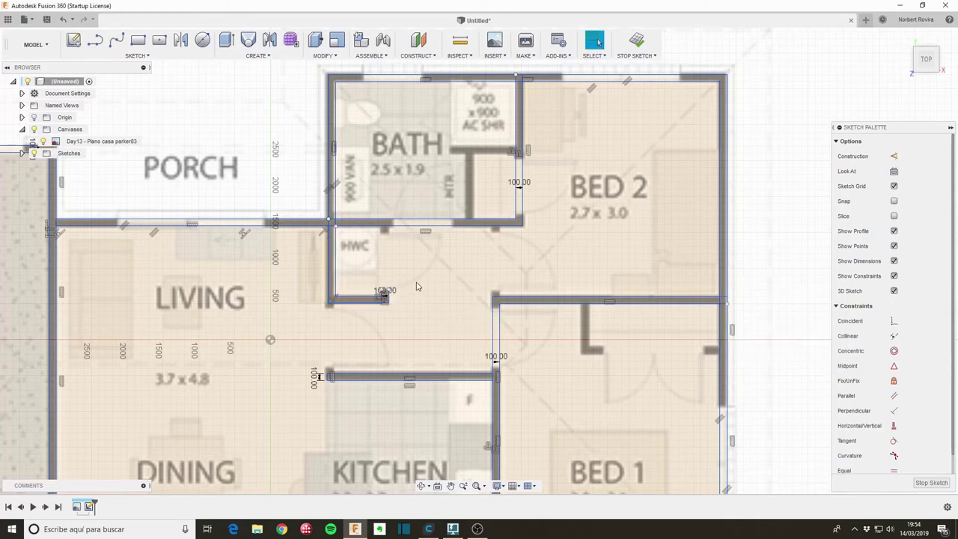
scroll(418, 286, up, 3)
scroll(387, 284, up, 3)
Draw a line along the top wall above the bathroom and BED 2.
key(s)
click(410, 303)
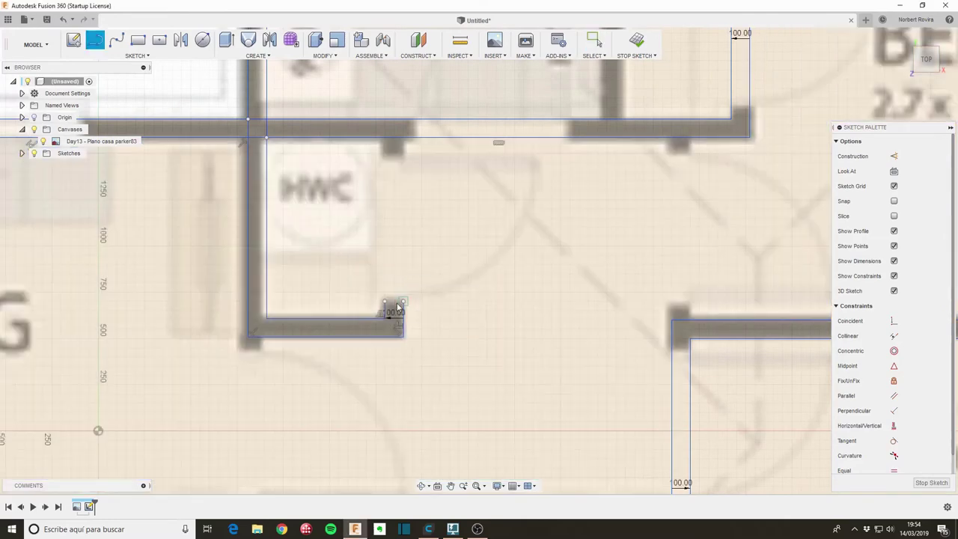
scroll(393, 285, down, 3)
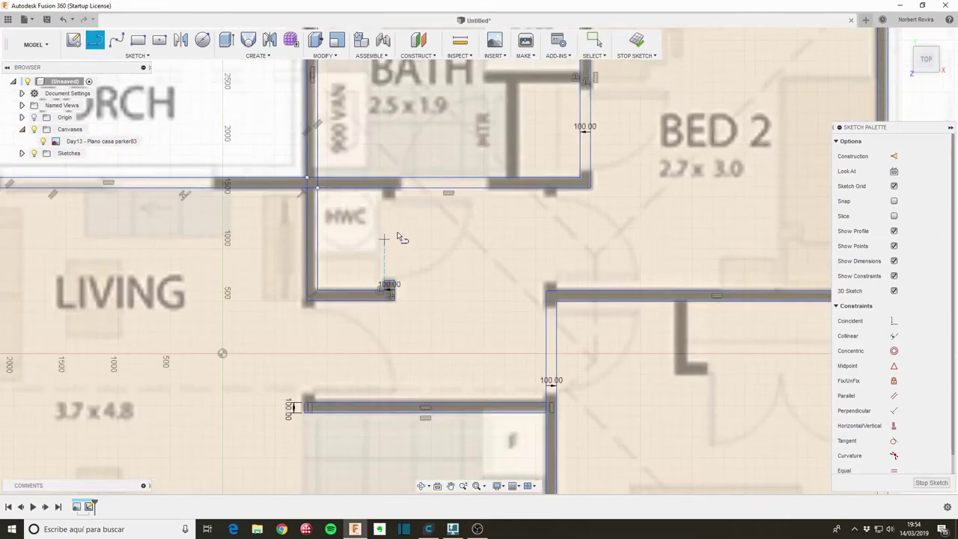
scroll(429, 227, down, 2)
middle_drag(429, 227, 342, 271)
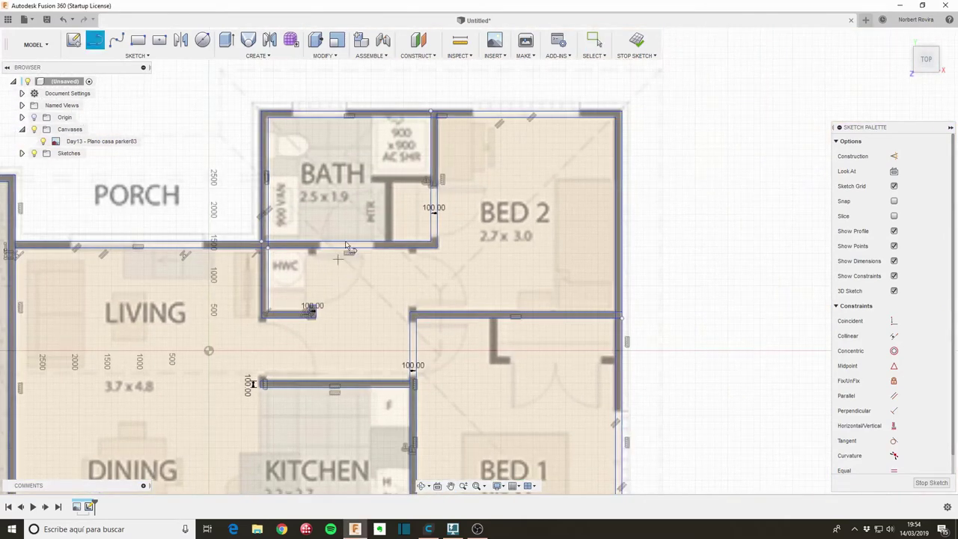
scroll(295, 116, up, 4)
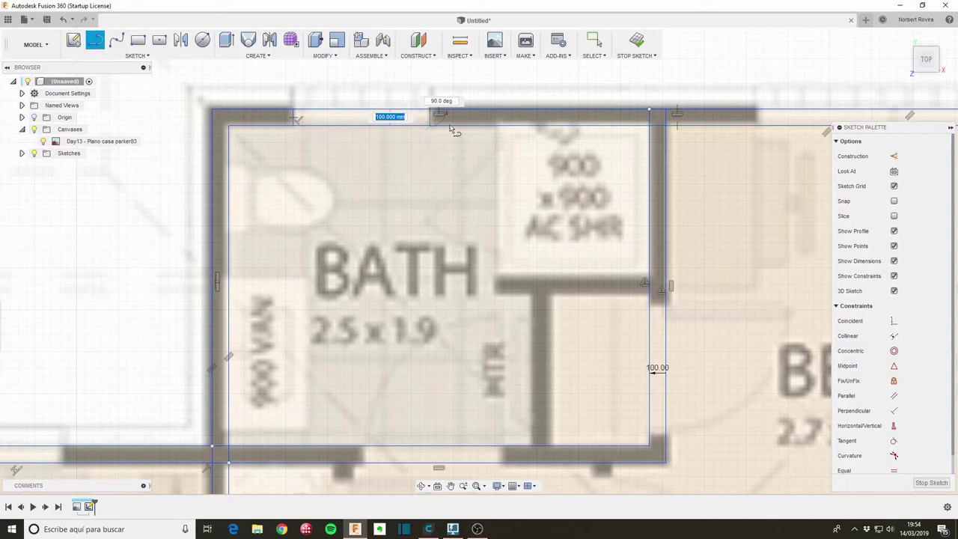
scroll(598, 179, down, 1)
scroll(673, 195, down, 2)
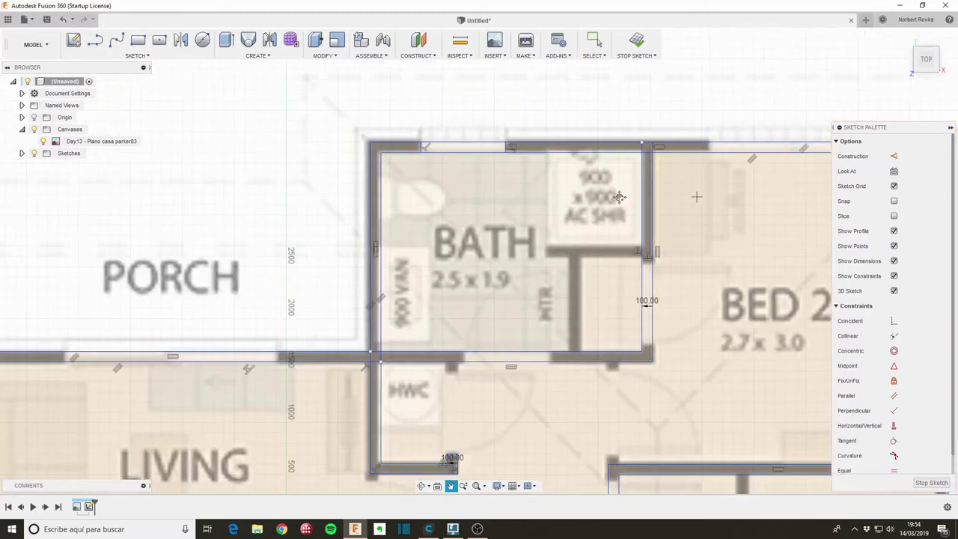
middle_drag(700, 206, 461, 153)
click(431, 146)
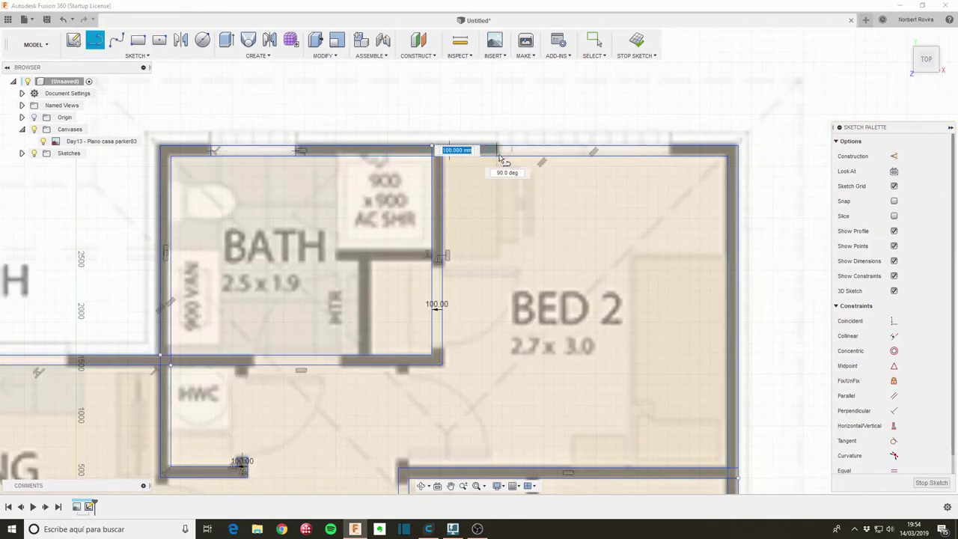
click(500, 155)
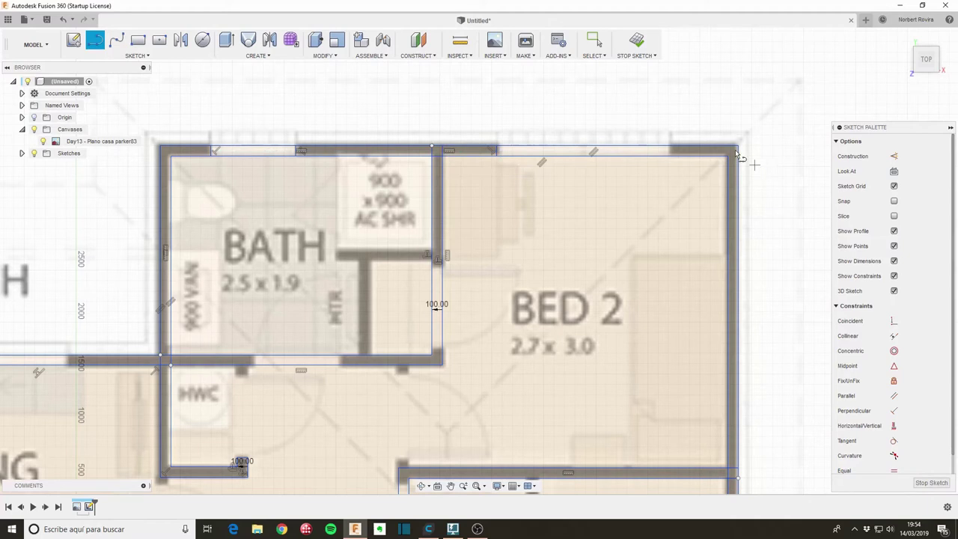
click(672, 150)
Close the wall gaps at the corner, BED 1's wall and the porch wall with 100 mm lines.
click(434, 354)
click(340, 360)
key(Escape)
scroll(258, 365, down, 2)
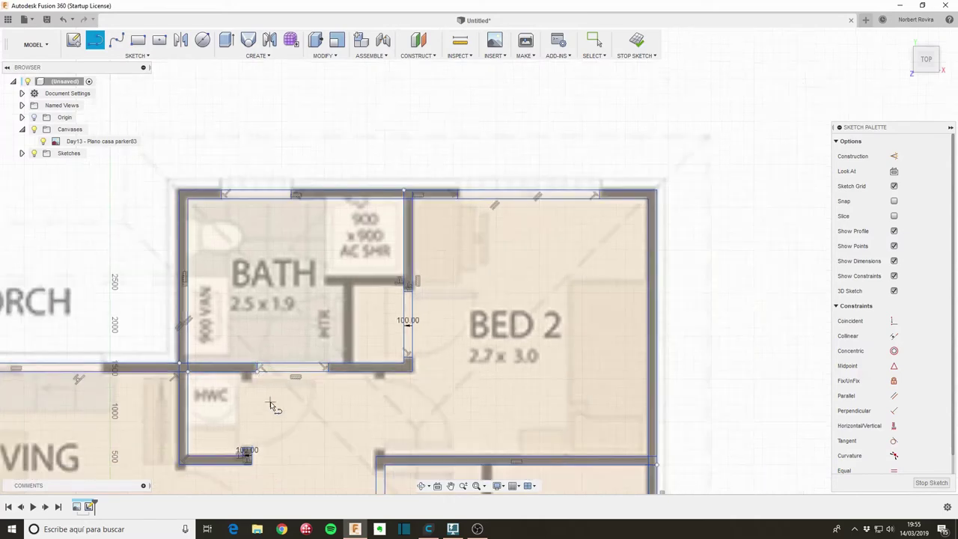
mouse_move(274, 401)
middle_down()
mouse_move(287, 414)
mouse_move(341, 159)
middle_up()
key(l)
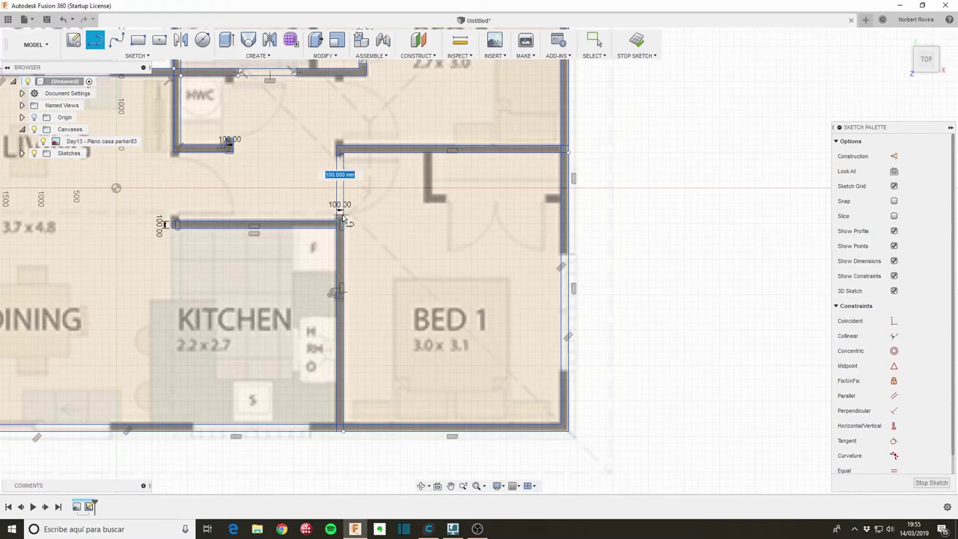
click(568, 260)
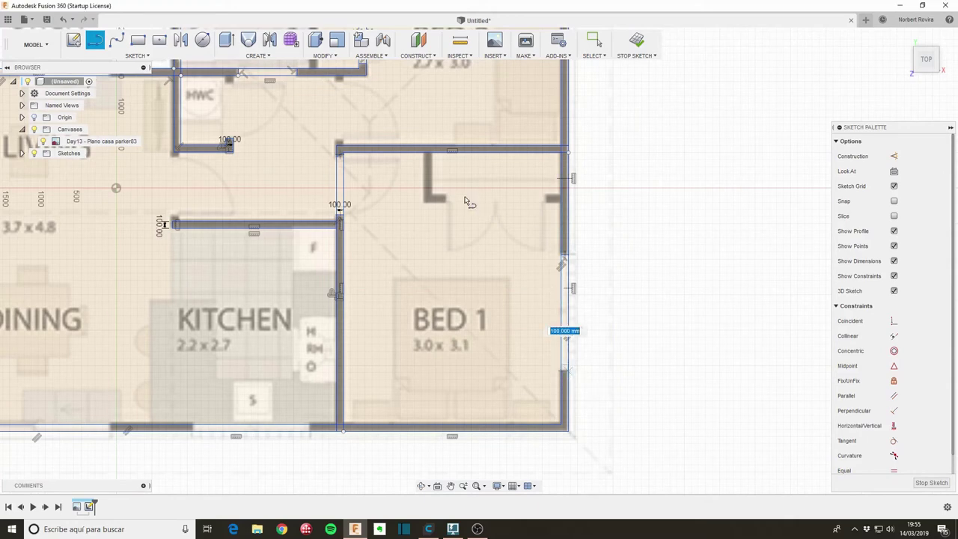
scroll(473, 140, down, 4)
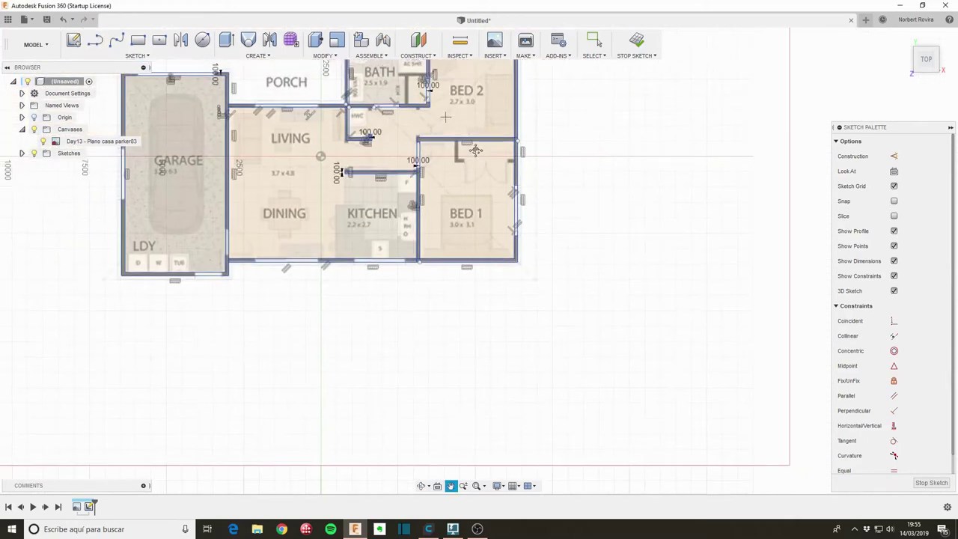
scroll(353, 271, up, 2)
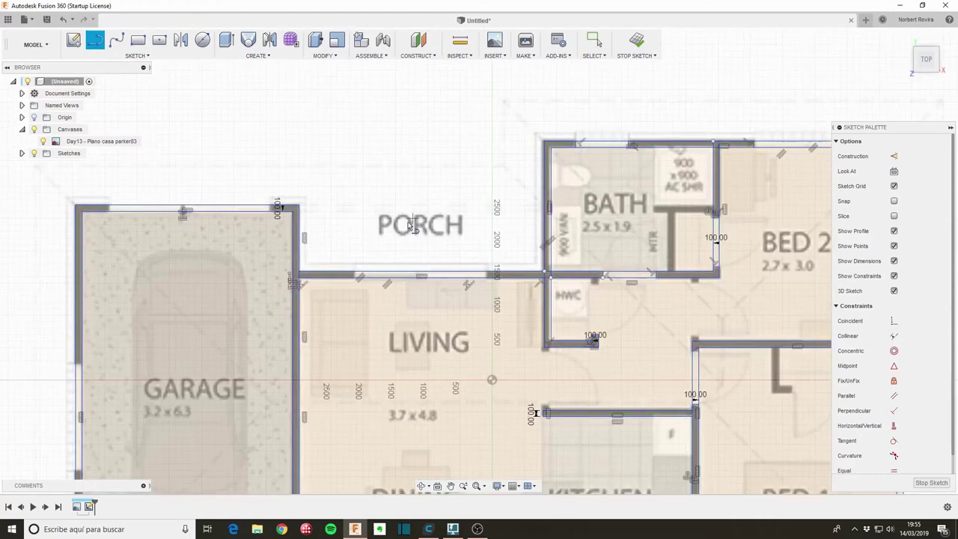
scroll(351, 274, up, 2)
double_click(350, 274)
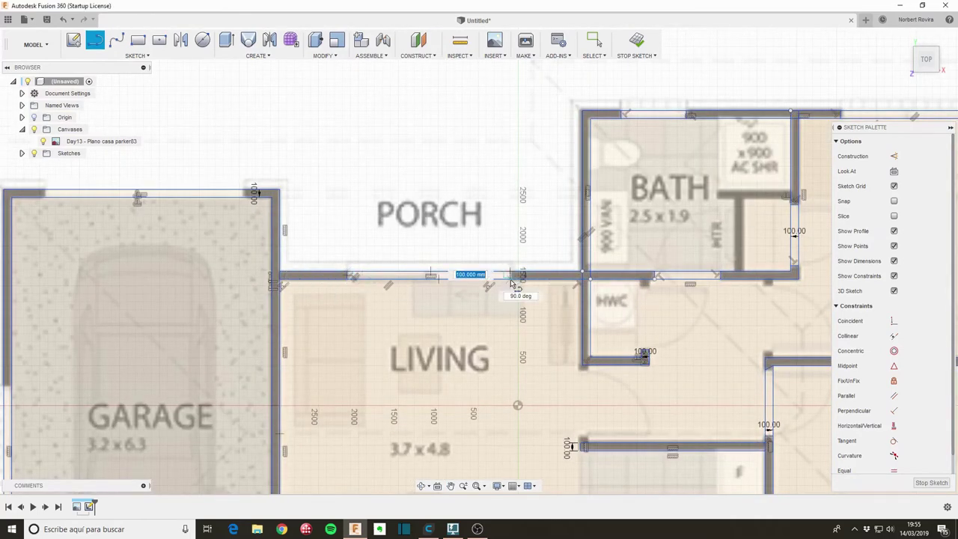
Draw a short closing line across the garage's top wall.
scroll(275, 269, down, 4)
scroll(231, 241, up, 3)
scroll(230, 241, up, 1)
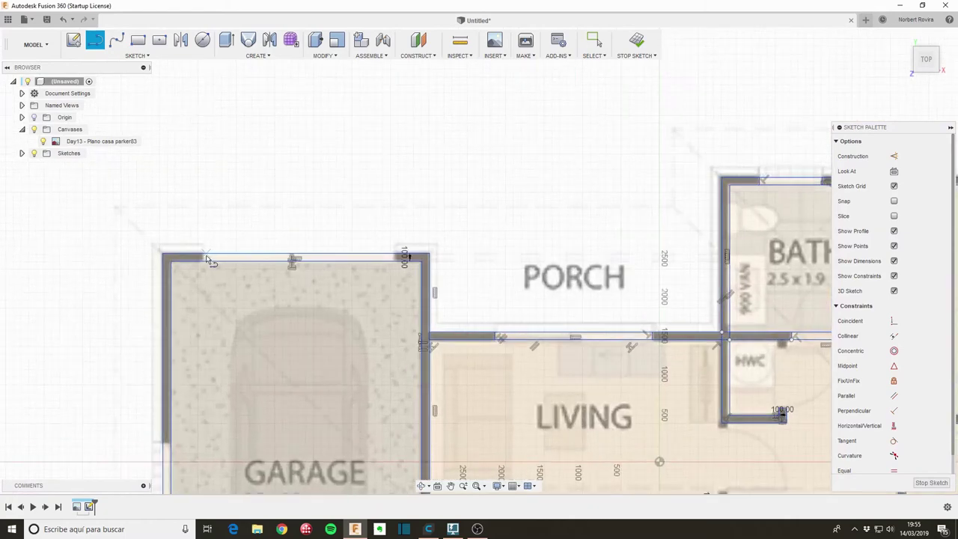
click(210, 260)
click(211, 264)
Trace the garage's left wall and the laundry's bottom wall, closing the laundry side gap with 100 mm.
scroll(319, 319, down, 2)
middle_drag(204, 374, 327, 255)
scroll(327, 255, up, 1)
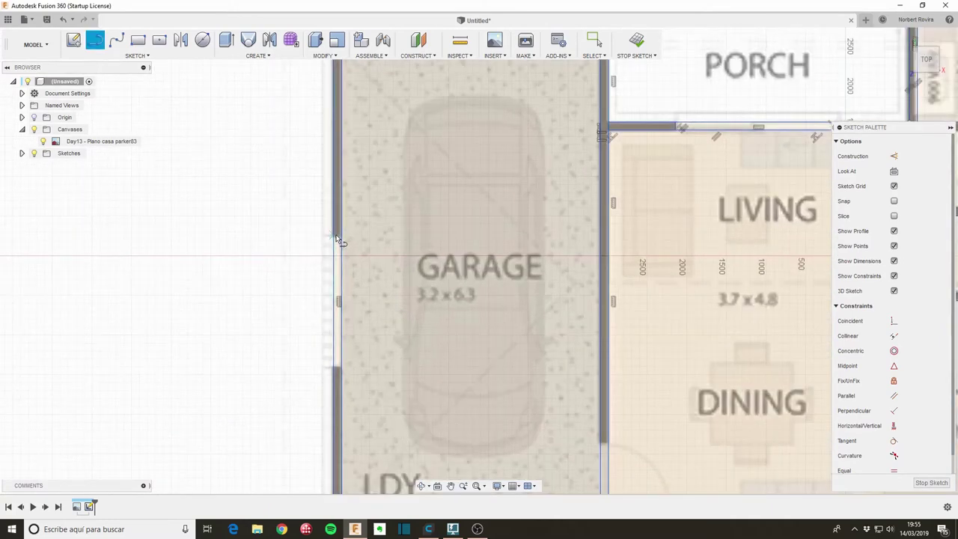
click(338, 239)
scroll(383, 384, down, 2)
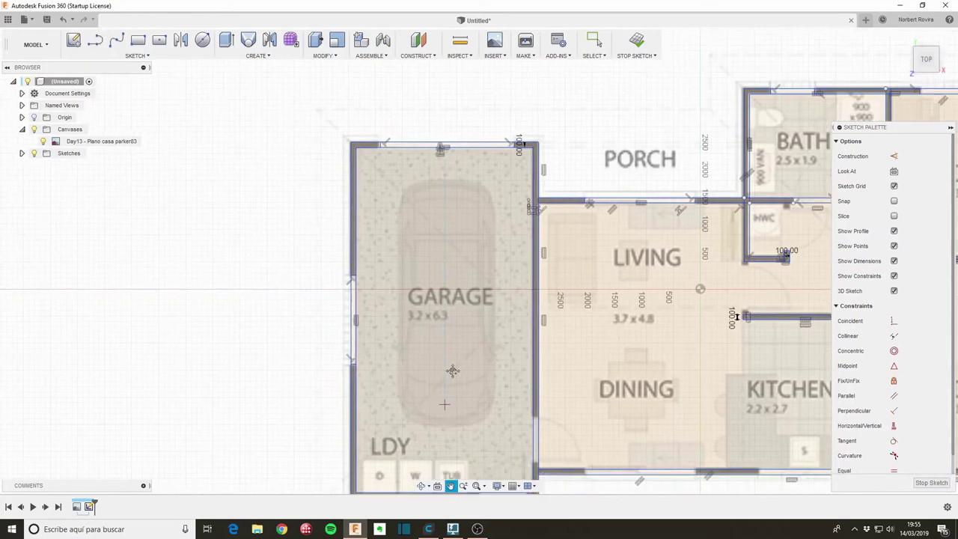
middle_drag(449, 367, 489, 261)
scroll(490, 261, up, 1)
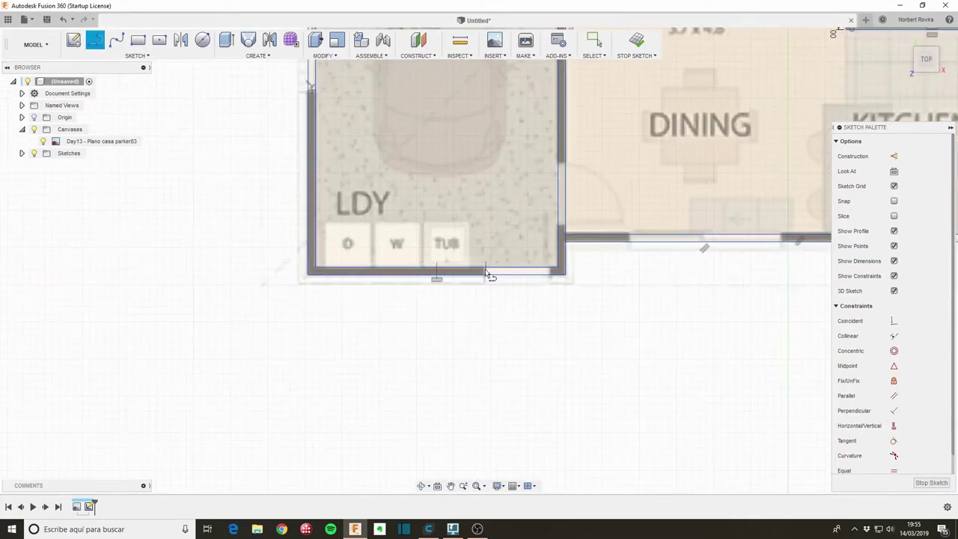
click(485, 272)
click(553, 272)
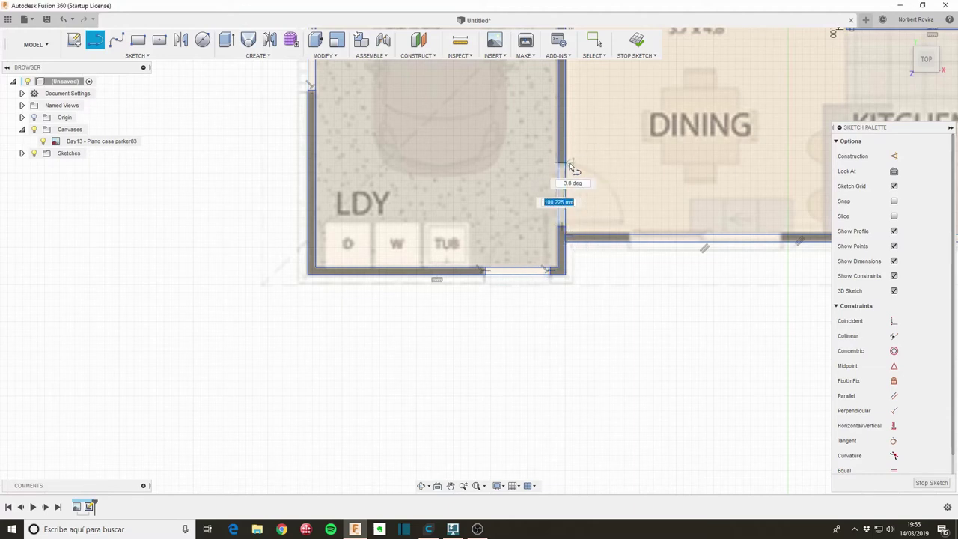
click(635, 240)
double_click(630, 242)
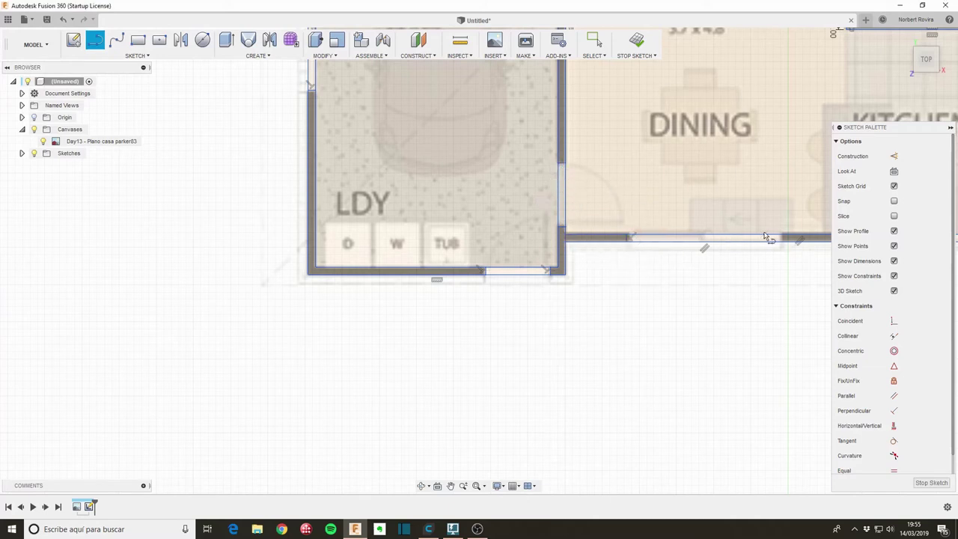
key(Escape)
Draw a line across the gap in the kitchen's bottom wall.
scroll(735, 200, down, 3)
middle_drag(718, 198, 398, 197)
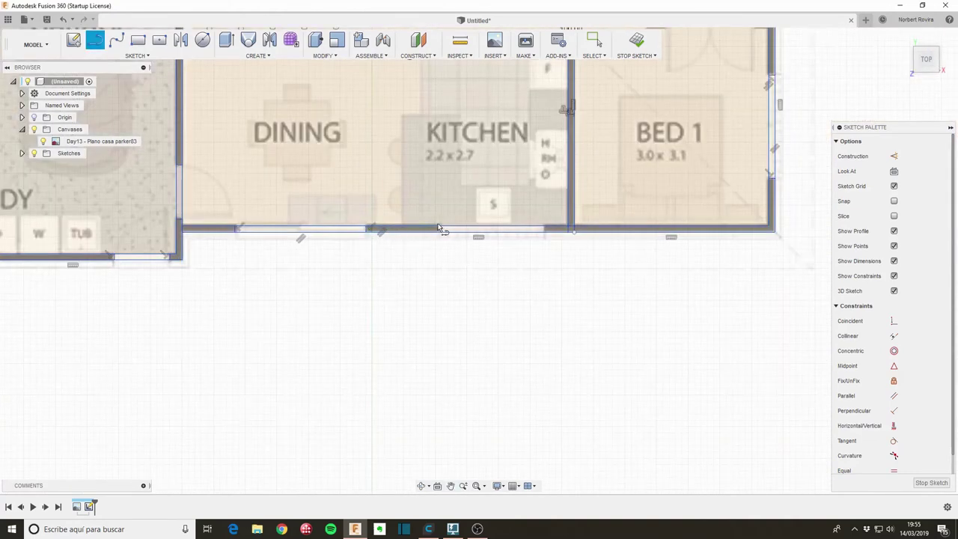
click(442, 229)
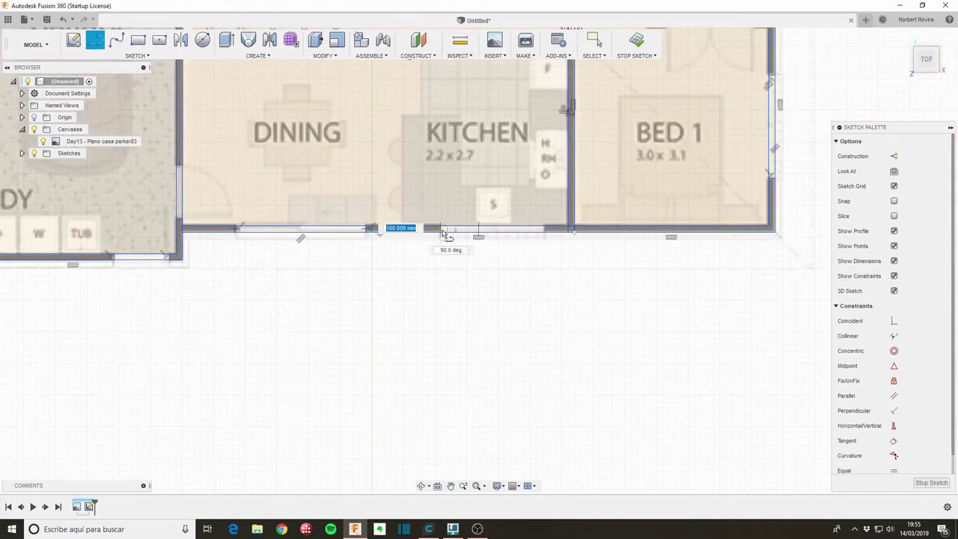
click(547, 230)
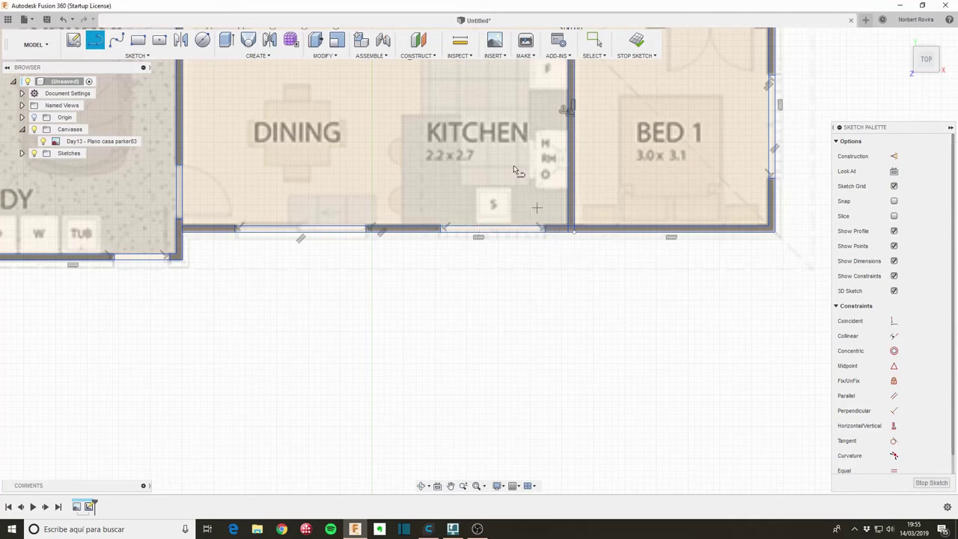
scroll(494, 155, down, 3)
scroll(486, 154, down, 2)
middle_drag(402, 124, 326, 215)
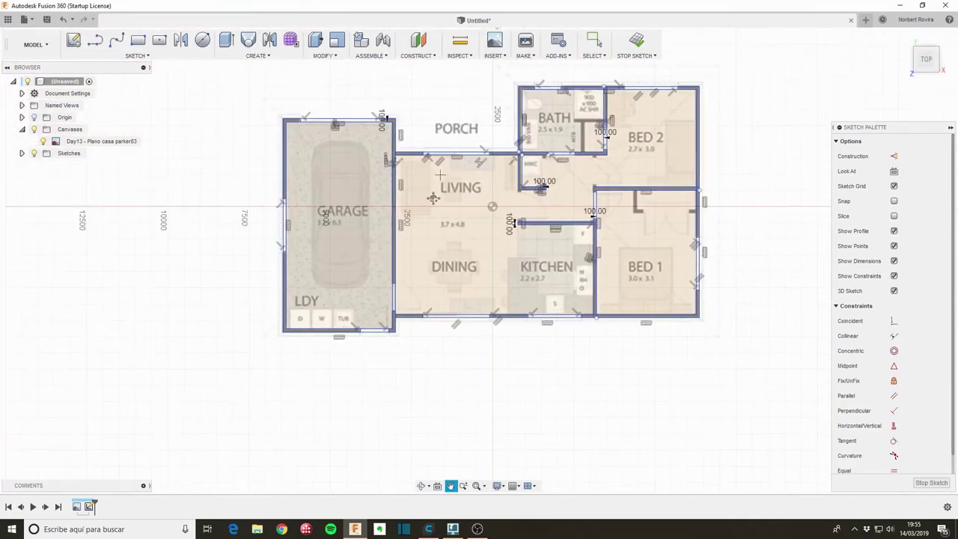
Finish the floor-plan sketch and window-select all its profiles for extrusion.
click(931, 482)
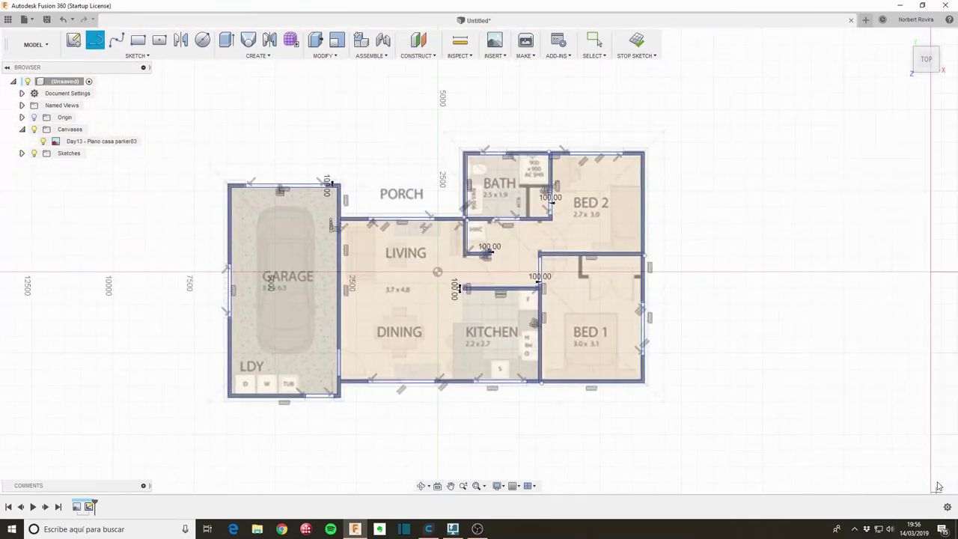
scroll(468, 297, up, 1)
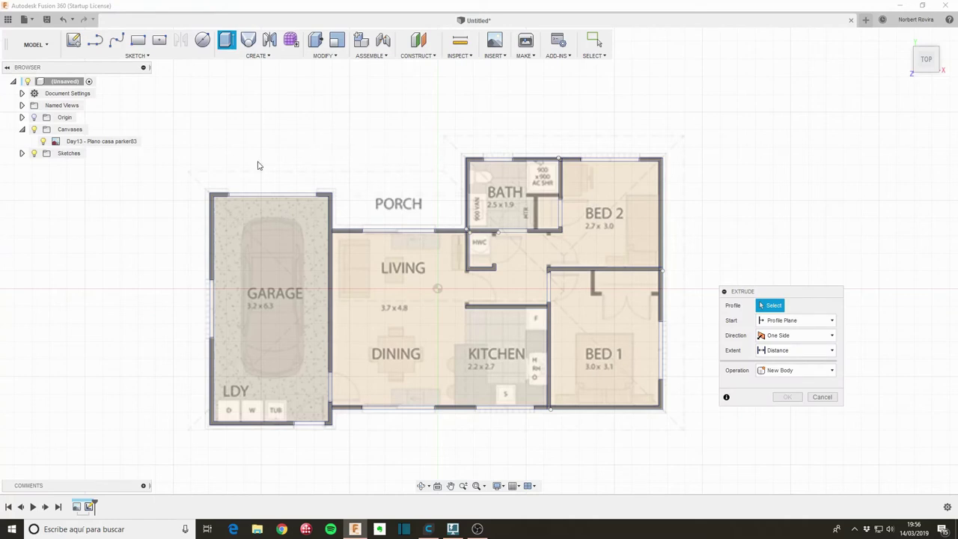
drag(189, 151, 708, 461)
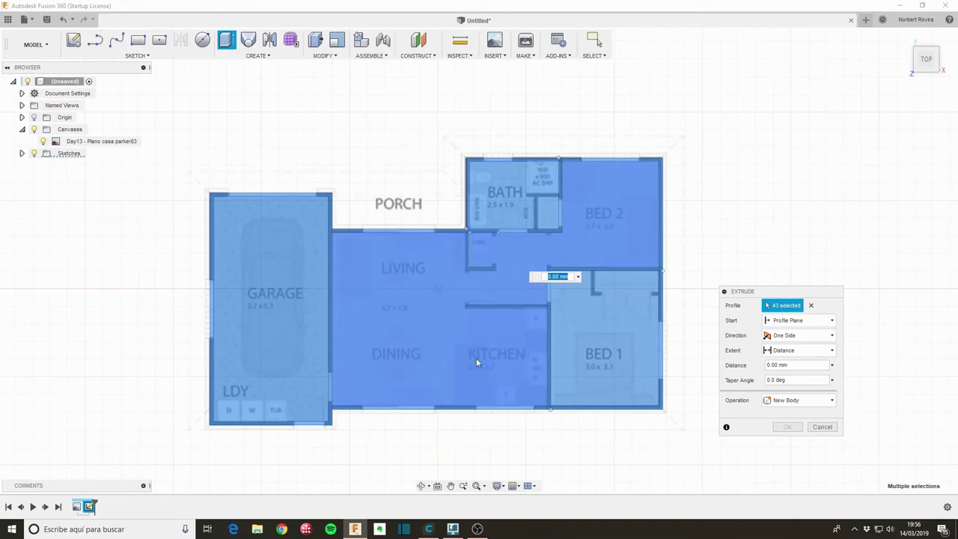
Deselect the living, dining, kitchen, garage, bath and BED 1 floor profiles, leaving only walls.
click(399, 323)
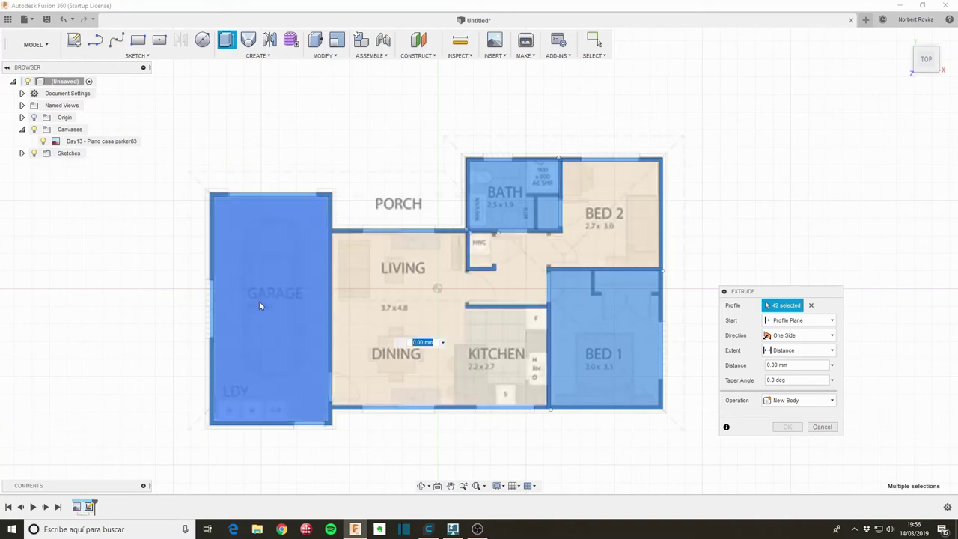
click(273, 322)
click(503, 197)
click(604, 334)
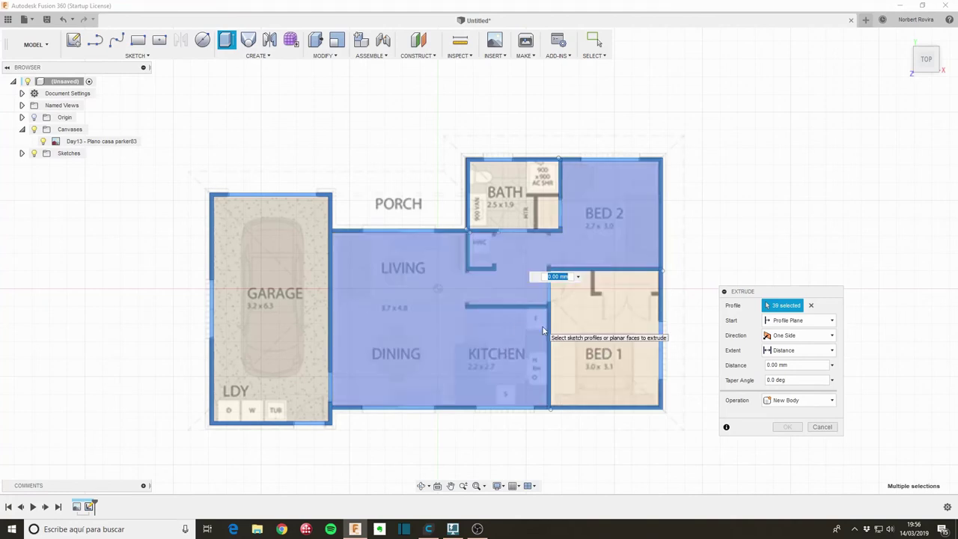
click(380, 254)
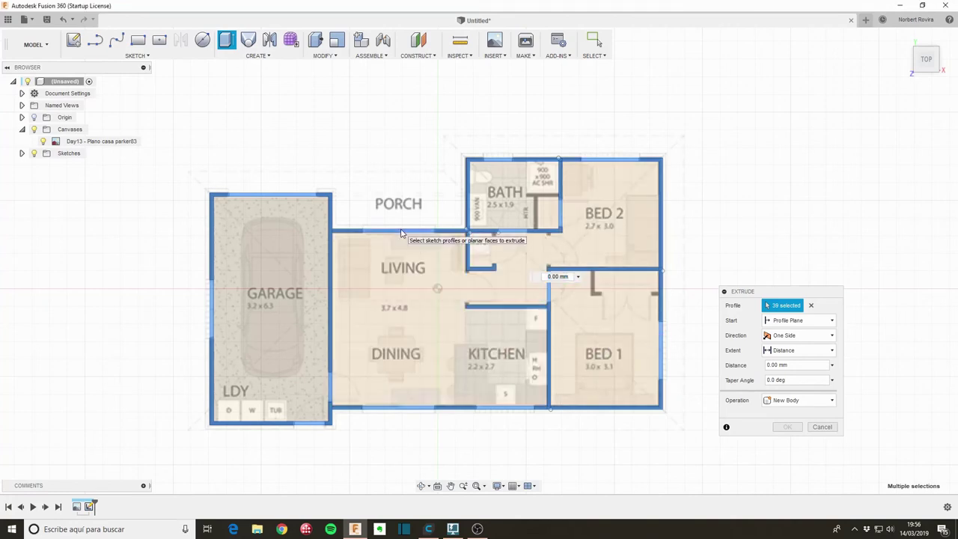
click(297, 199)
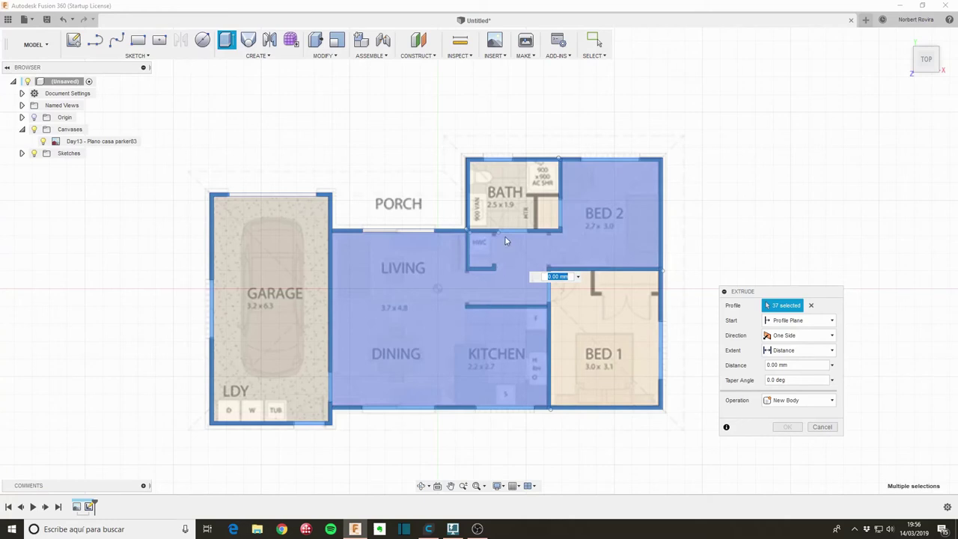
click(555, 217)
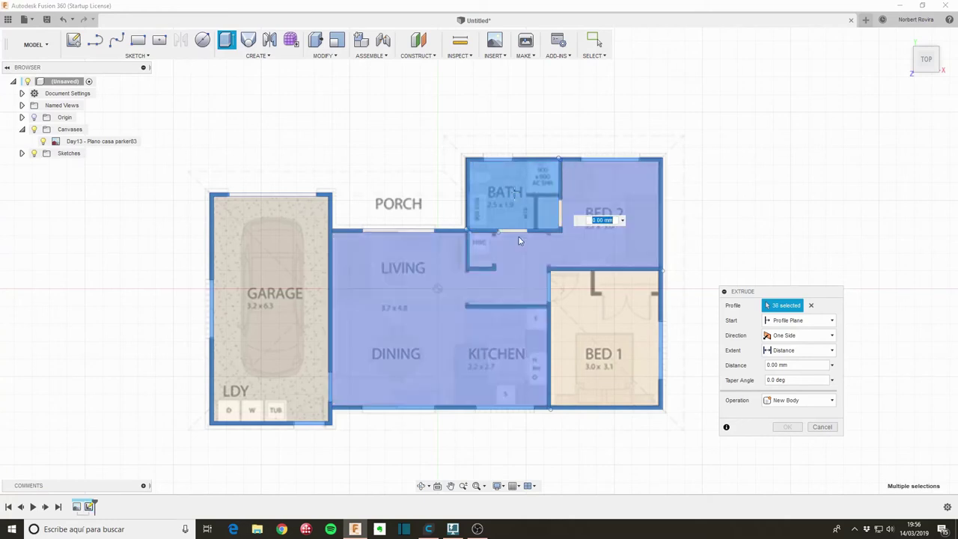
click(549, 294)
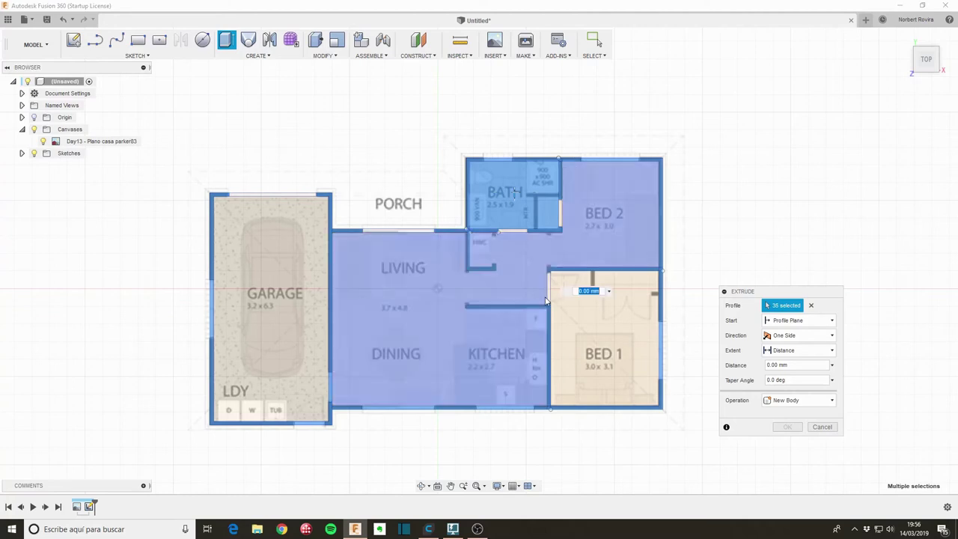
click(570, 221)
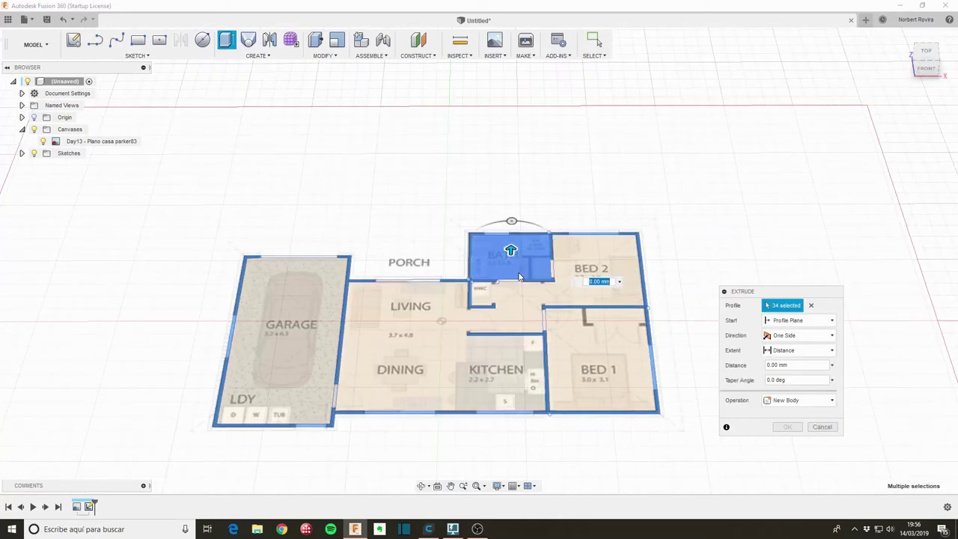
Extrude the selected wall profiles 3000 mm tall as a new body.
drag(509, 256, 511, 227)
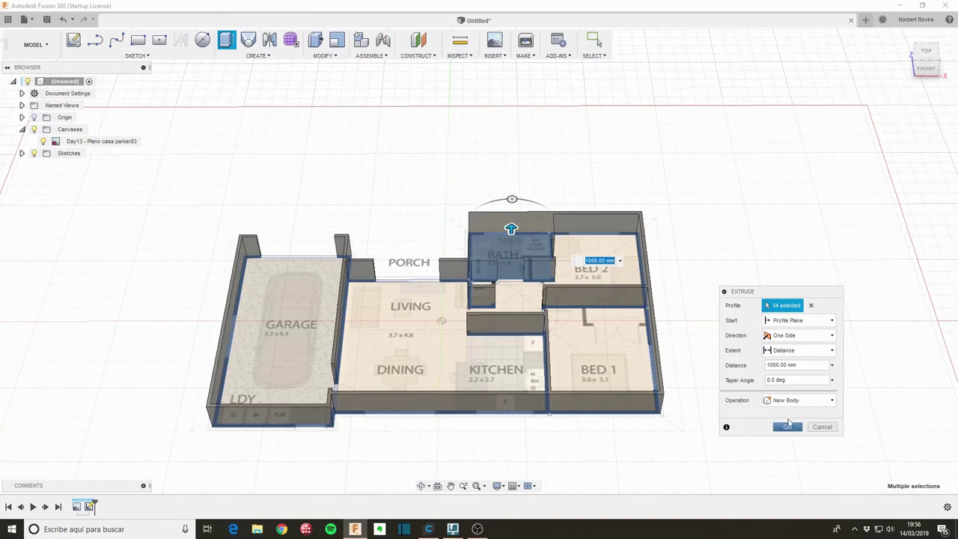
shift+middle_drag(669, 220, 636, 225)
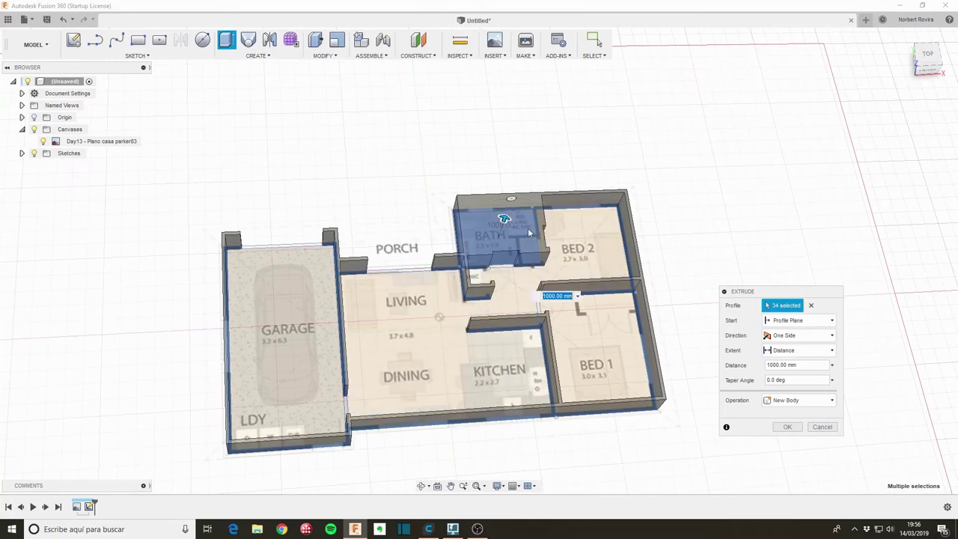
shift+middle_drag(695, 282, 672, 256)
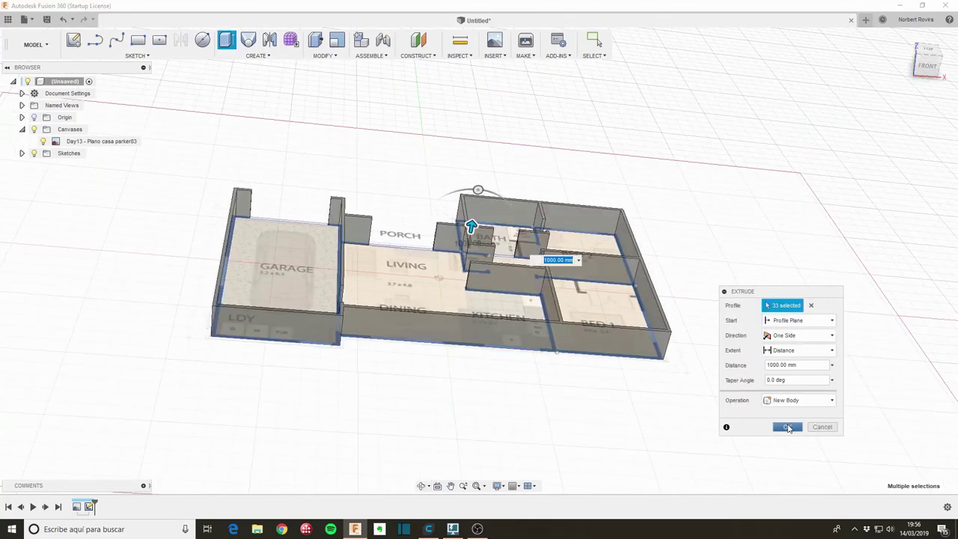
shift+middle_drag(436, 310, 538, 215)
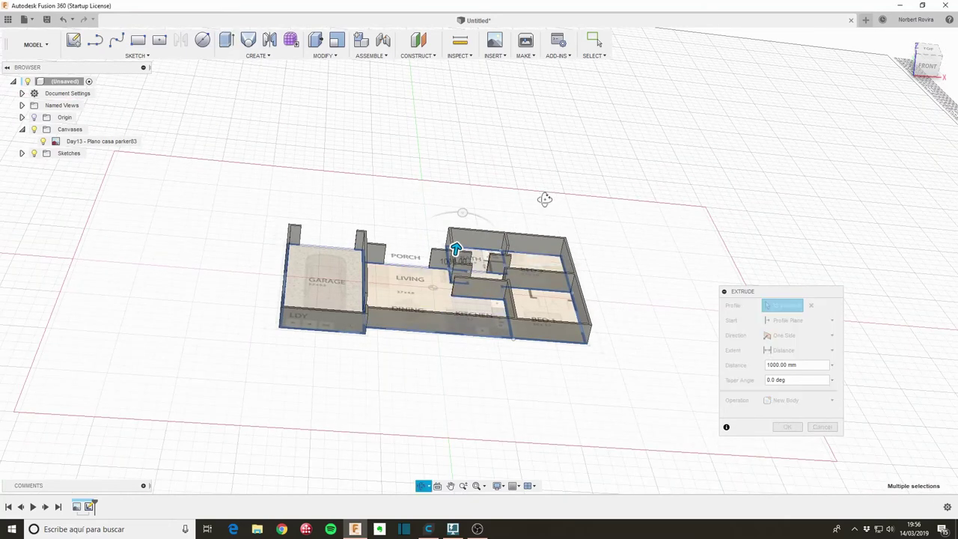
middle_drag(553, 276, 576, 324)
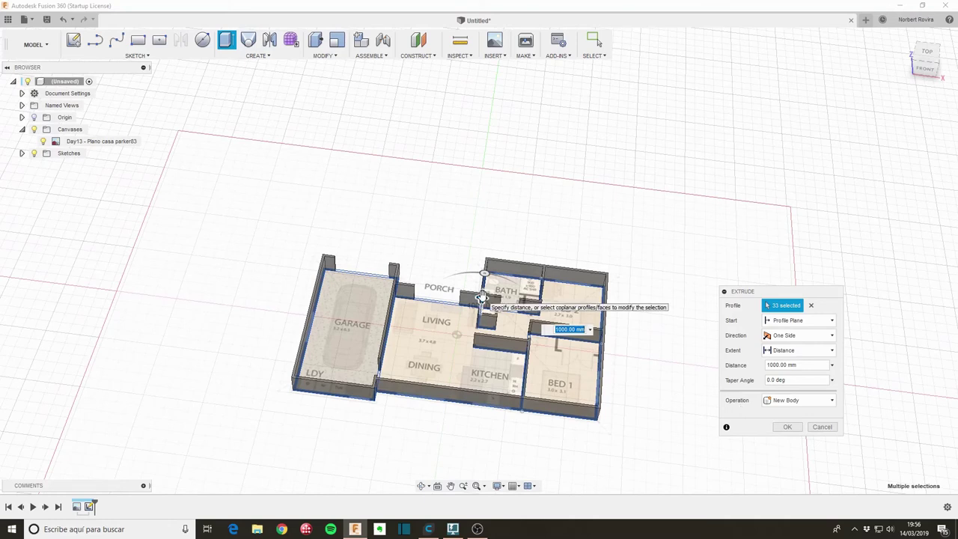
drag(483, 297, 486, 269)
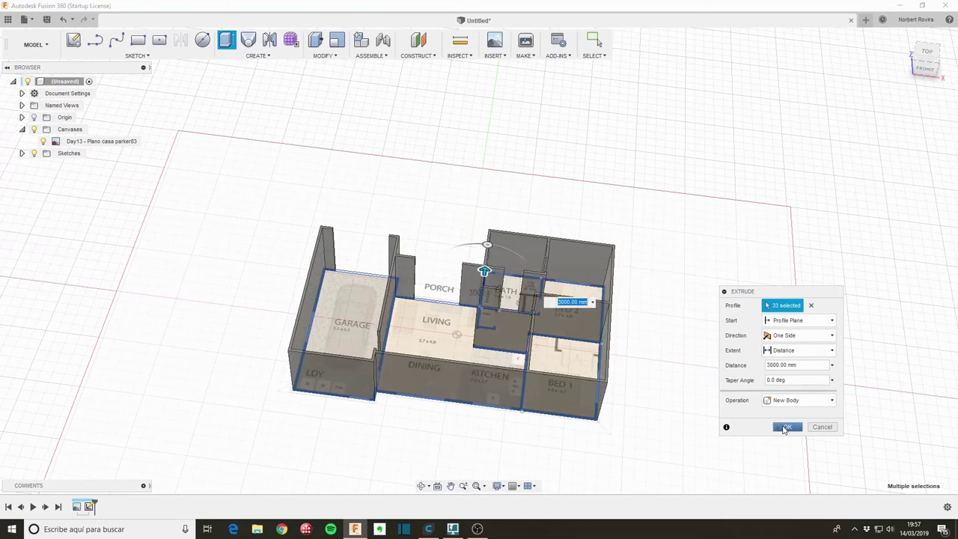
click(784, 427)
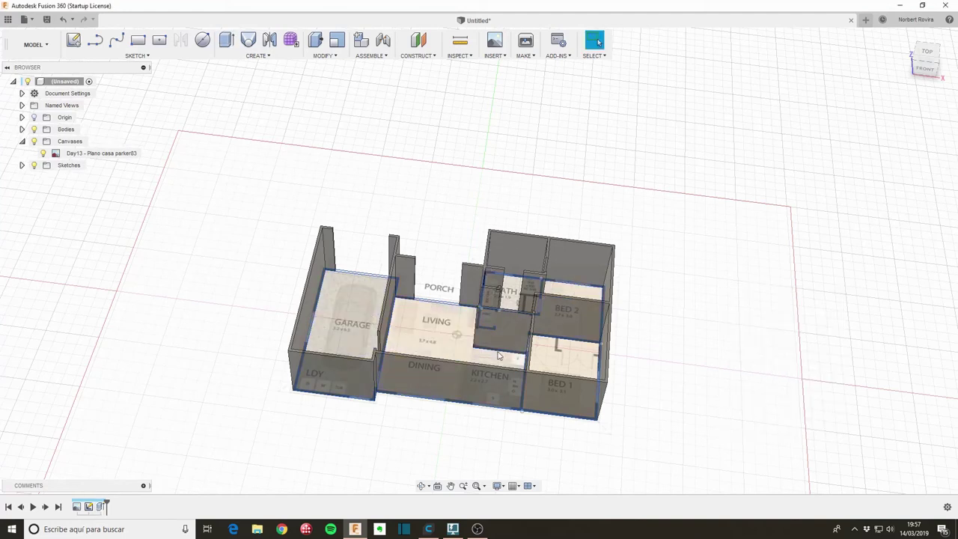
Hide the bodies and select the window strips at garage, LDY, dining, kitchen, bath and BED 2.
click(34, 129)
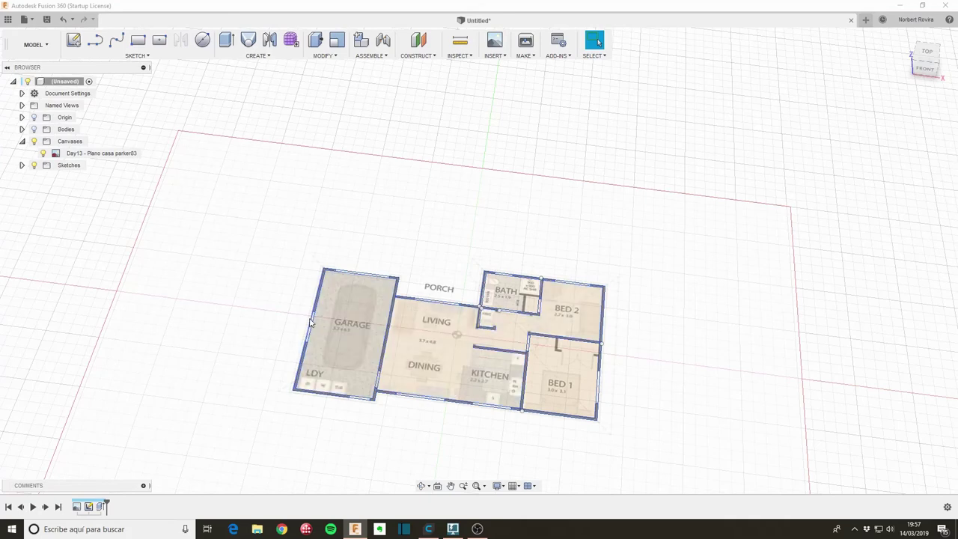
scroll(308, 322, up, 2)
scroll(303, 318, up, 2)
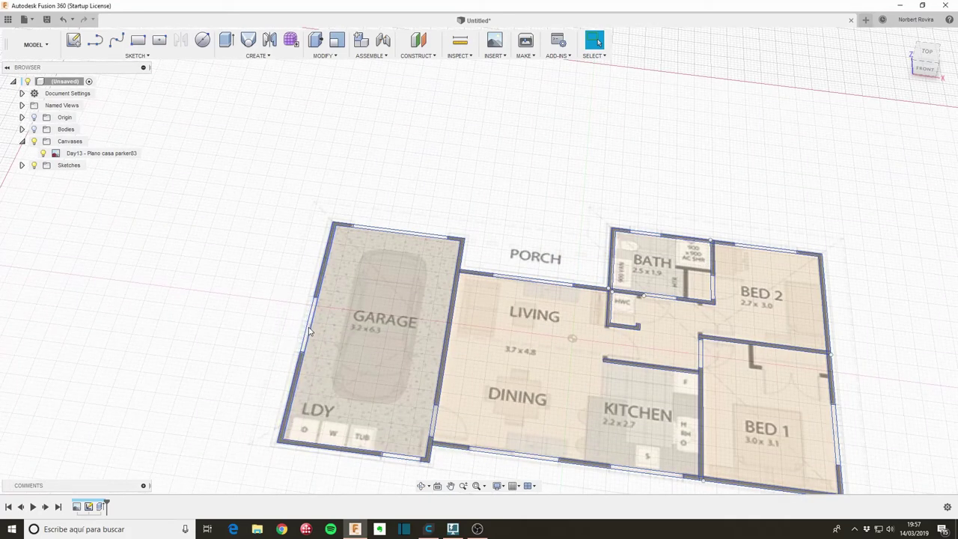
scroll(311, 325, up, 2)
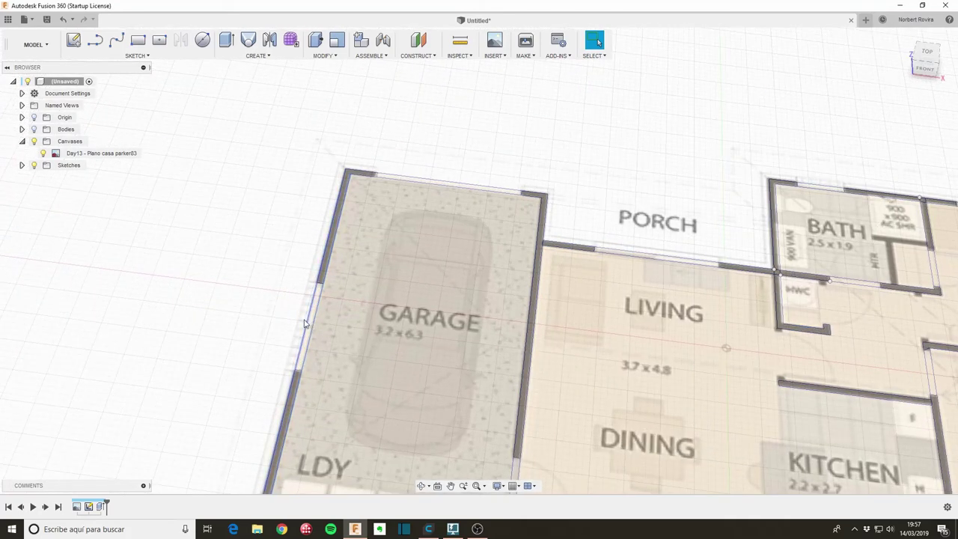
key(e)
click(315, 310)
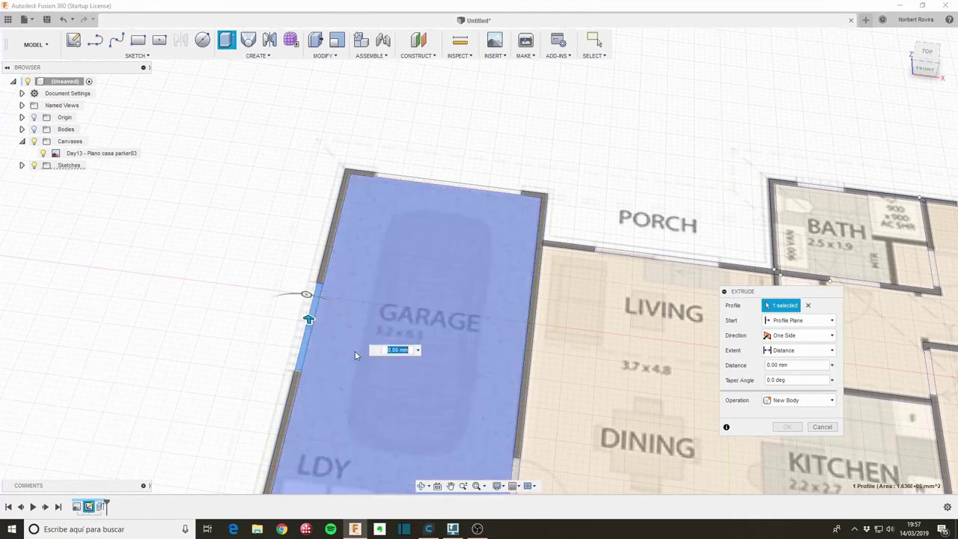
scroll(317, 324, down, 2)
scroll(317, 325, down, 2)
click(399, 377)
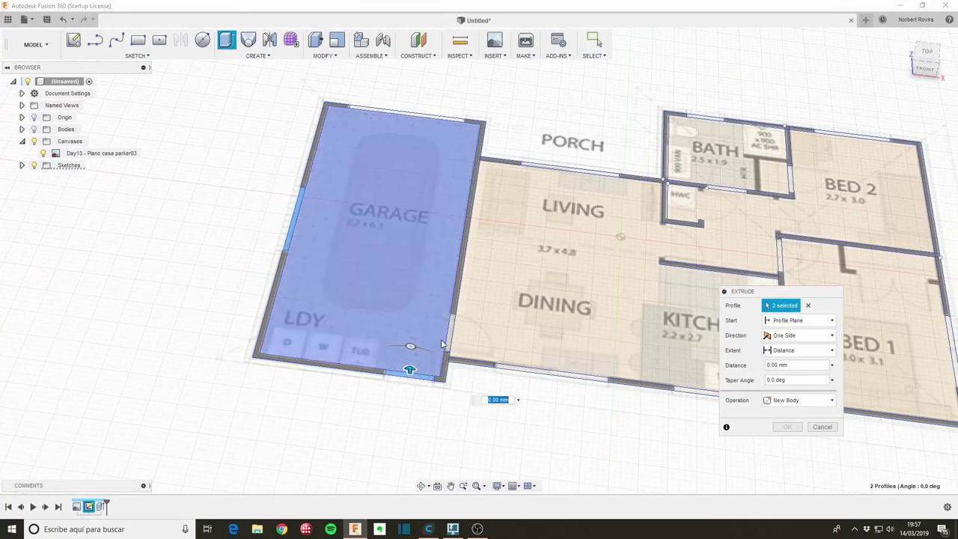
click(526, 374)
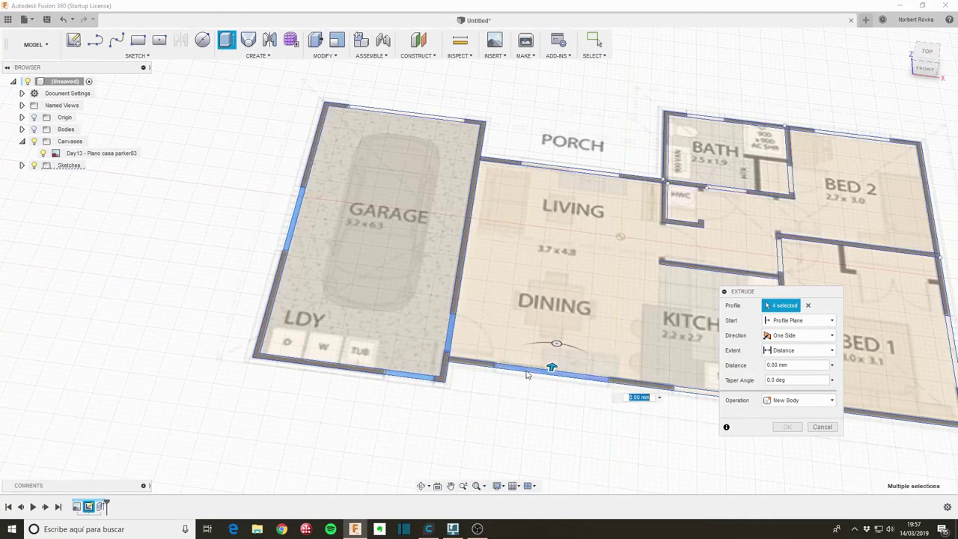
click(696, 389)
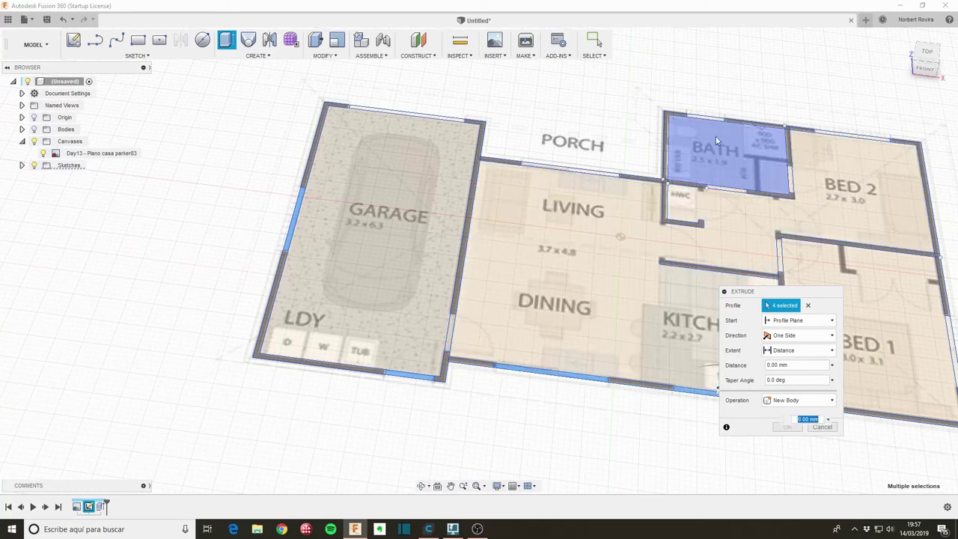
click(715, 119)
click(855, 140)
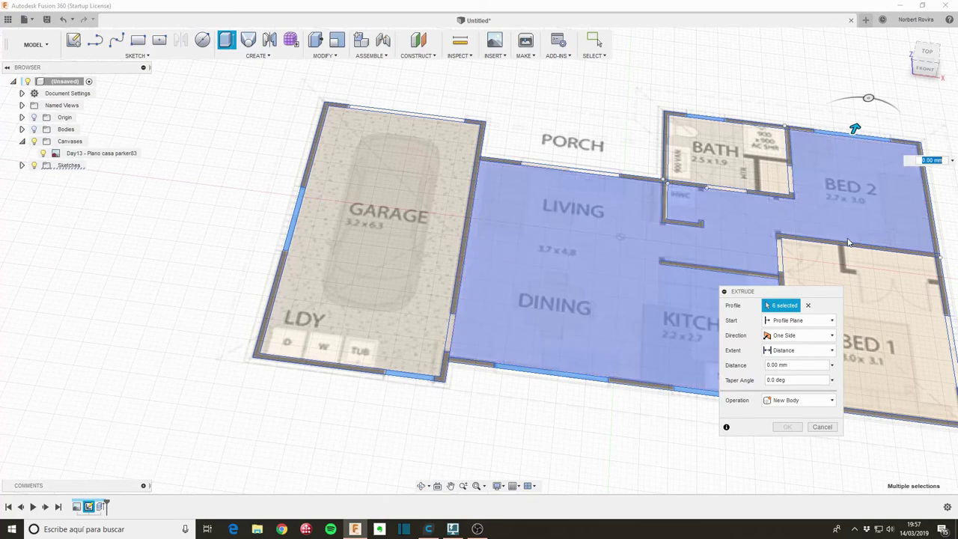
middle_drag(855, 140, 745, 84)
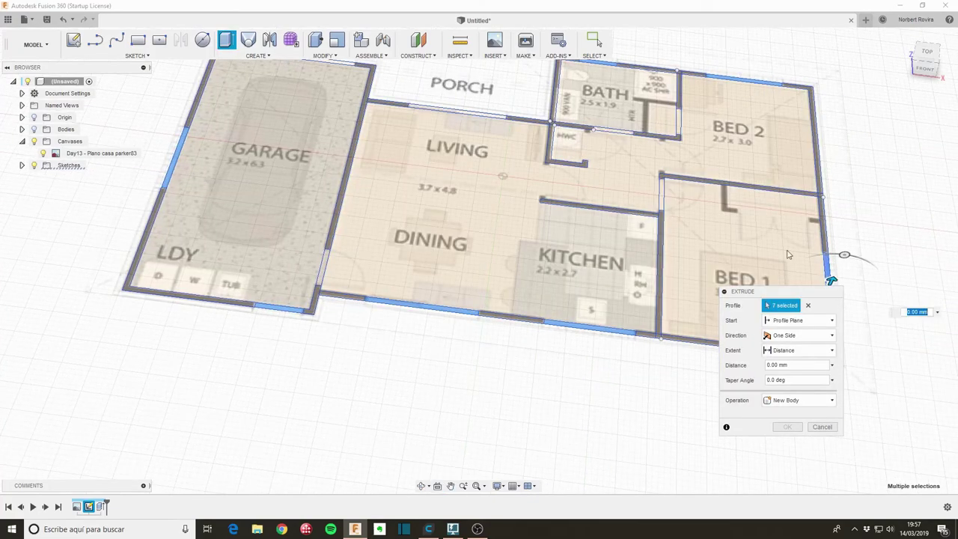
mouse_move(638, 261)
middle_down()
mouse_move(575, 284)
mouse_move(584, 306)
middle_up()
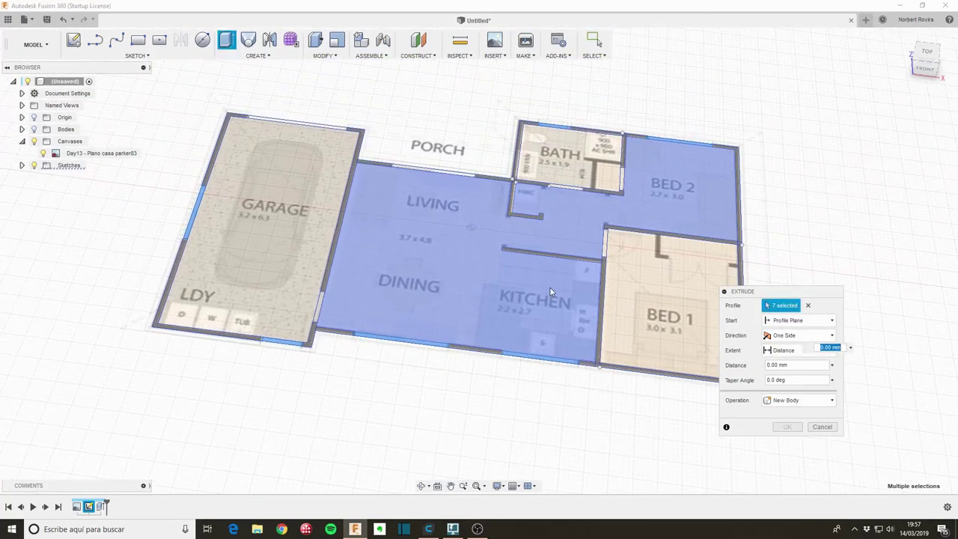
Cut the window openings 90 cm tall, starting from a 1 m offset plane.
click(34, 129)
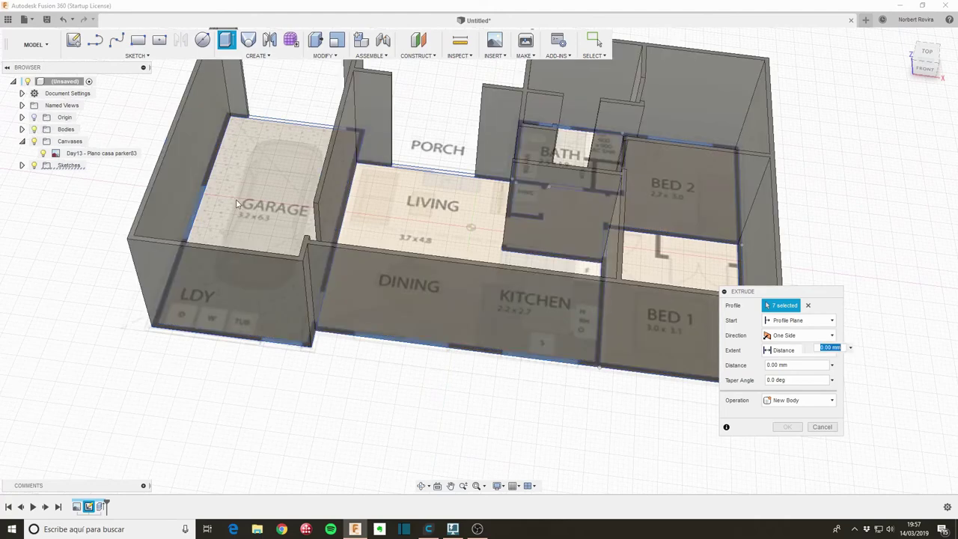
click(831, 321)
click(813, 346)
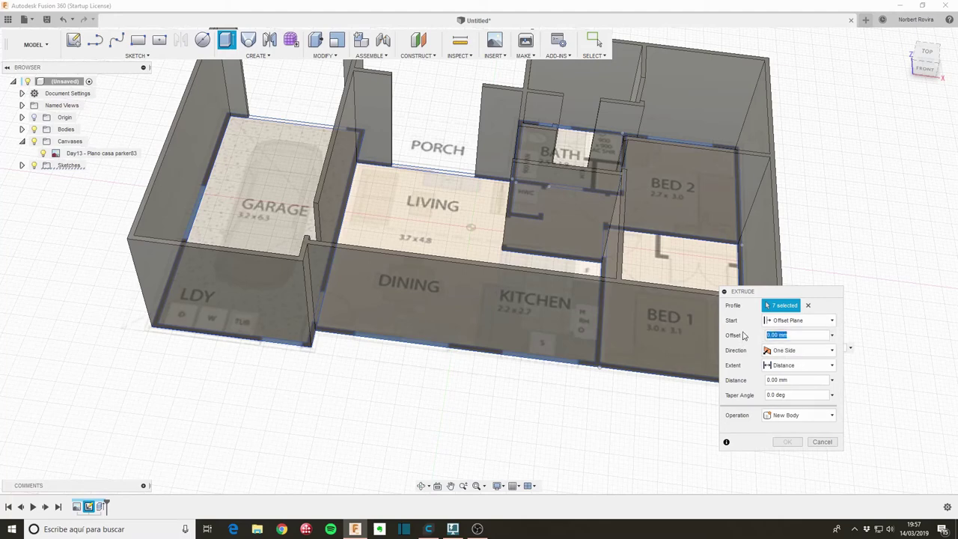
key(Return)
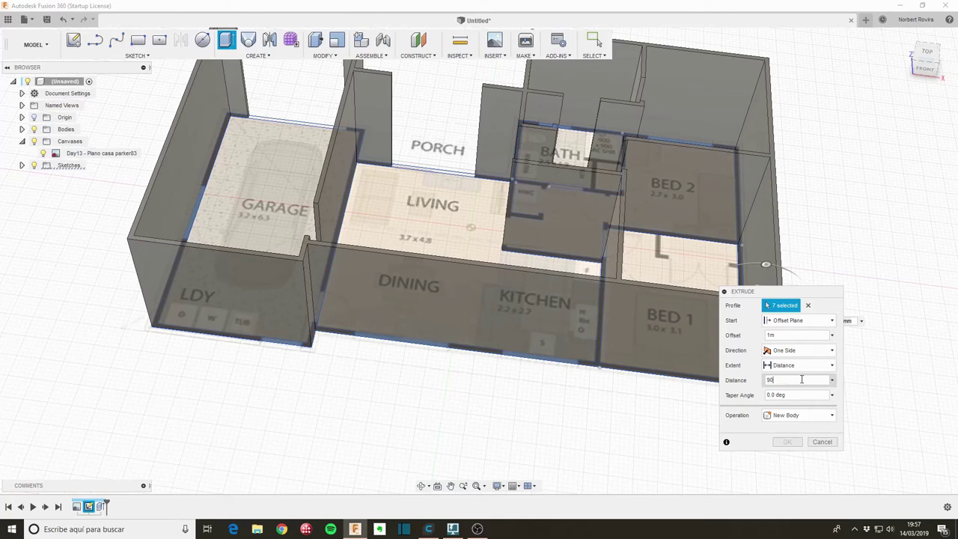
key(Return)
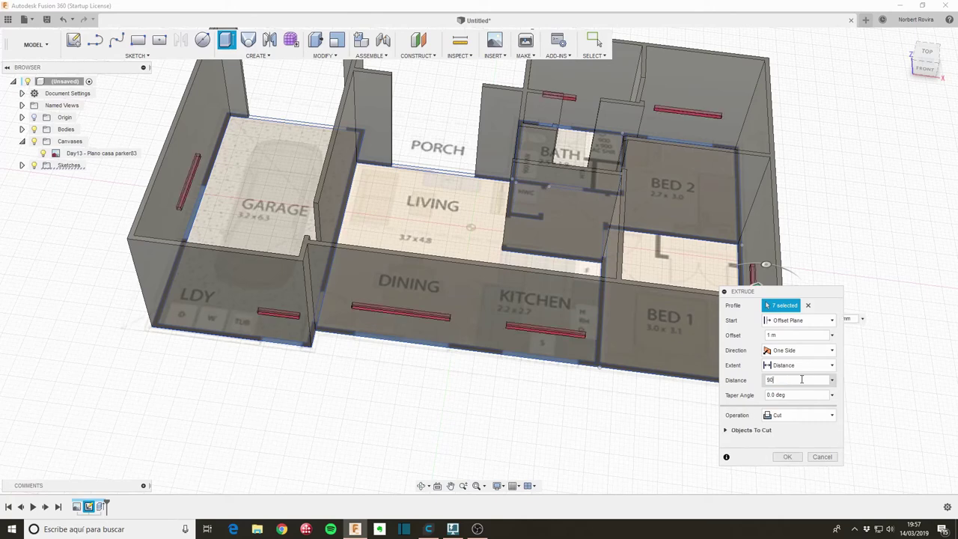
key(Tab)
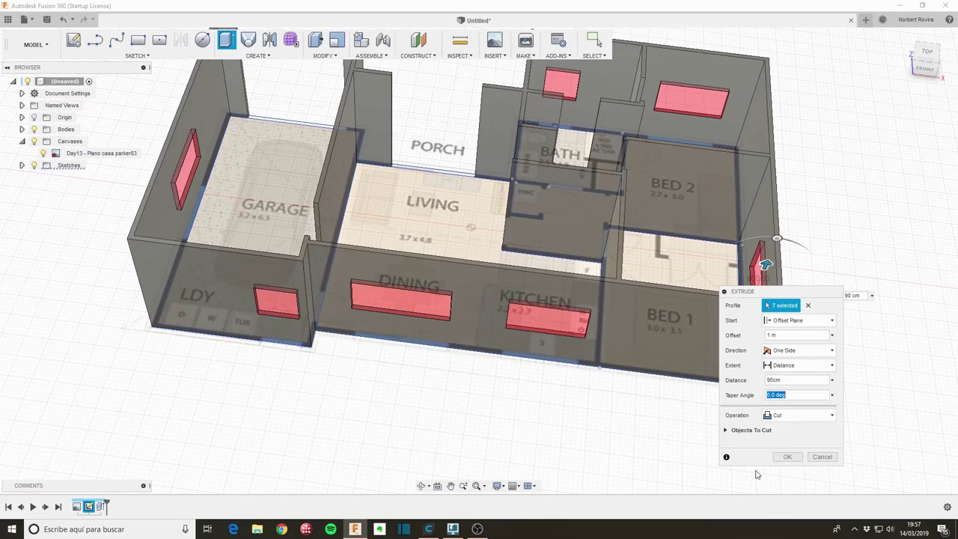
click(787, 456)
scroll(500, 374, down, 3)
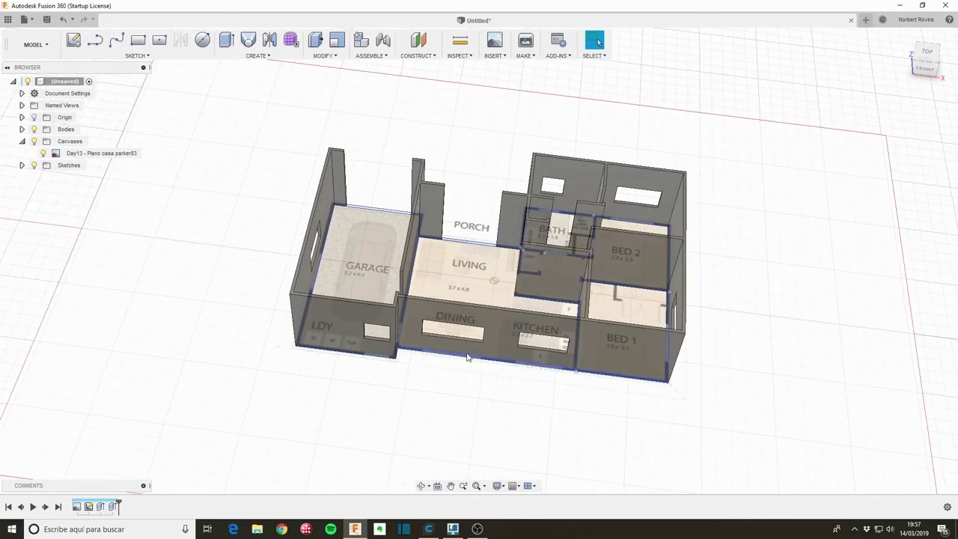
shift+middle_drag(467, 358, 365, 218)
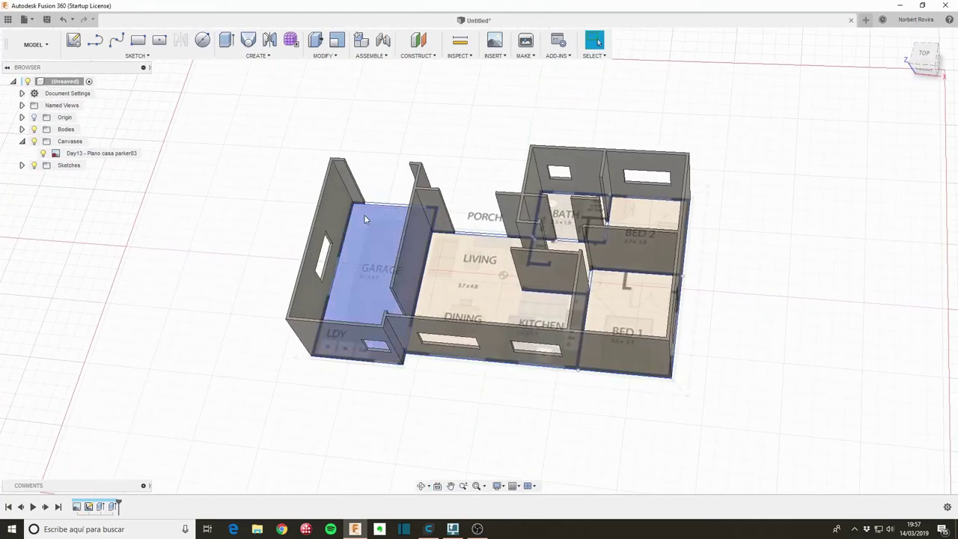
Select the six upper-wall infill strips over the doorway gaps for extrusion.
key(e)
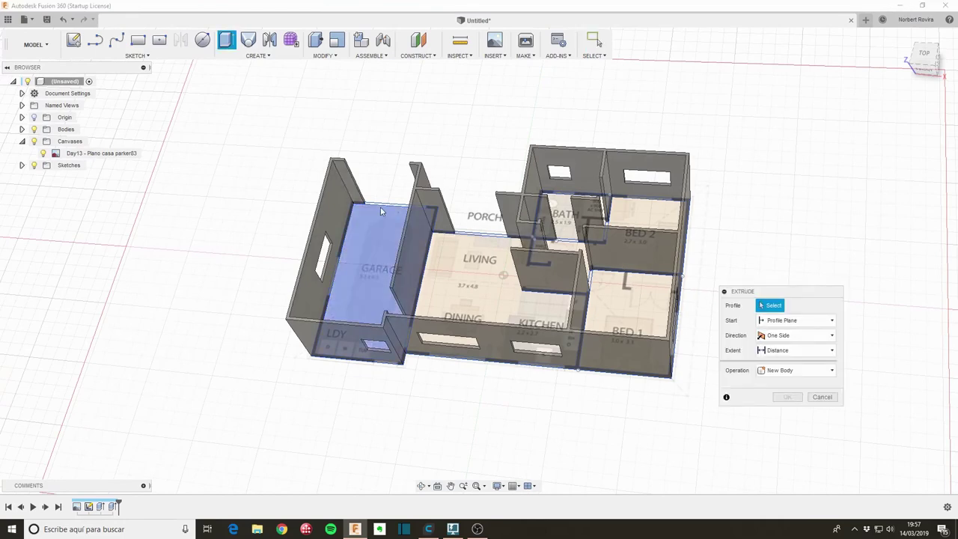
click(387, 210)
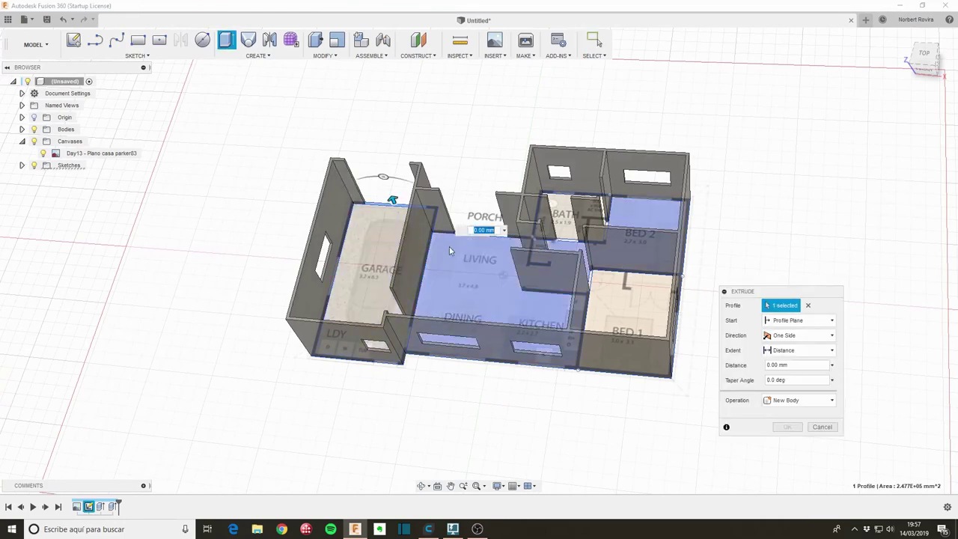
scroll(450, 250, up, 3)
click(558, 246)
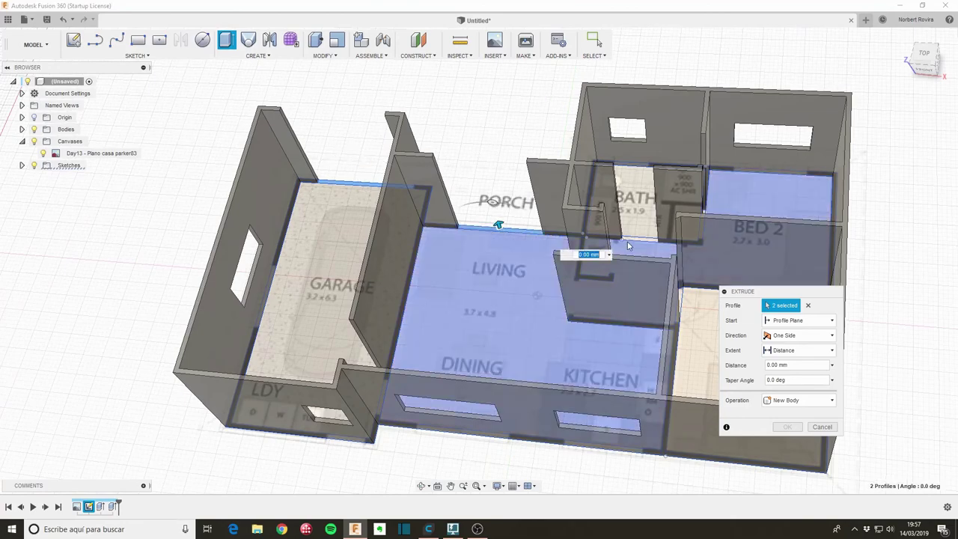
click(639, 265)
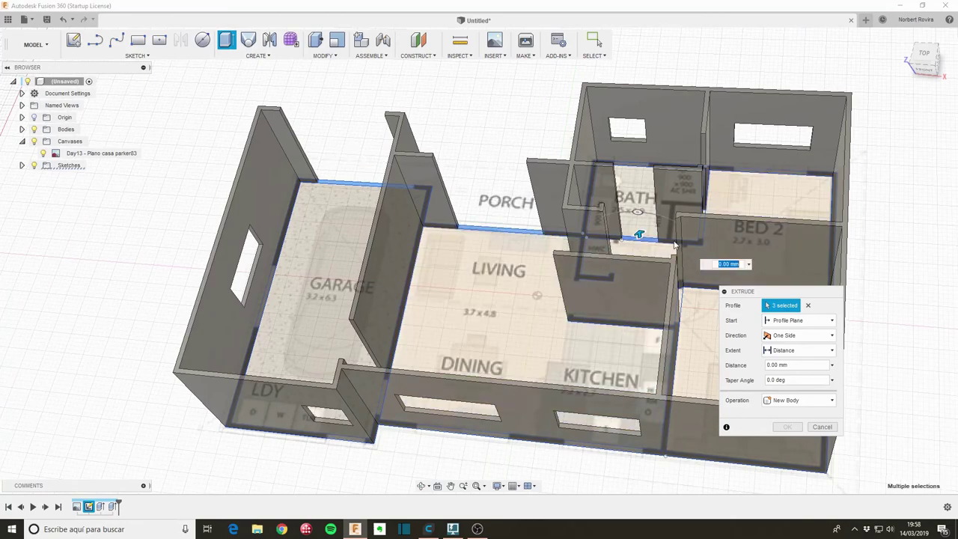
click(680, 299)
shift+middle_drag(678, 299, 725, 226)
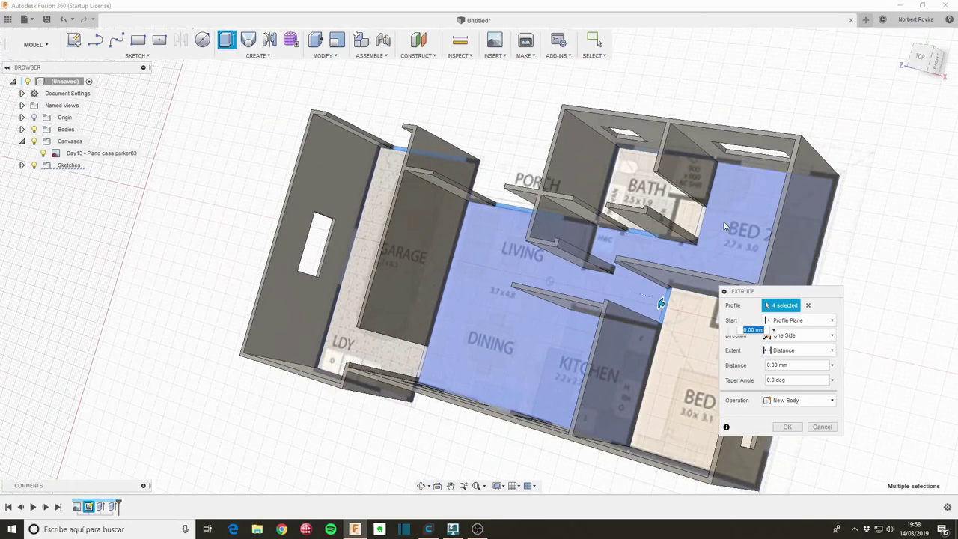
click(673, 322)
mouse_move(674, 322)
middle_down()
mouse_move(583, 245)
mouse_move(655, 289)
middle_up()
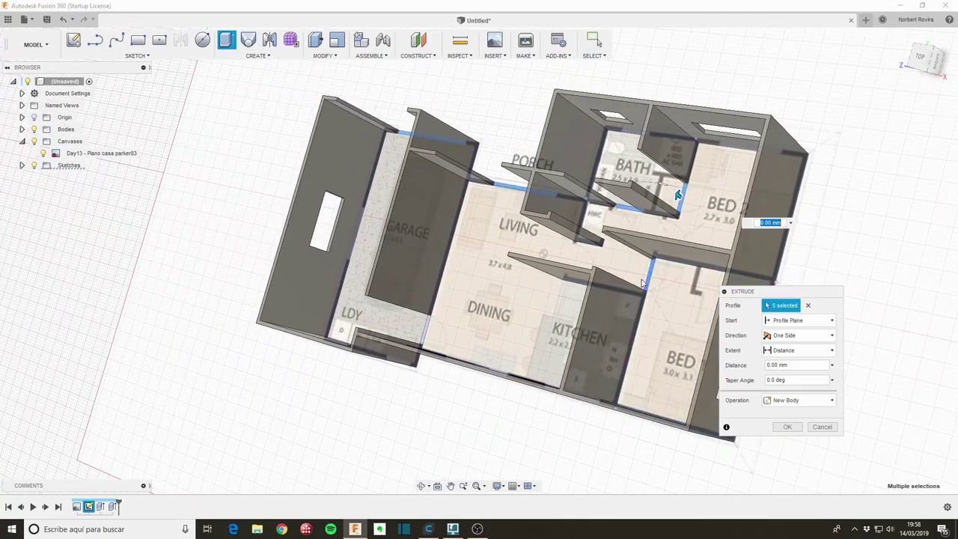
click(427, 331)
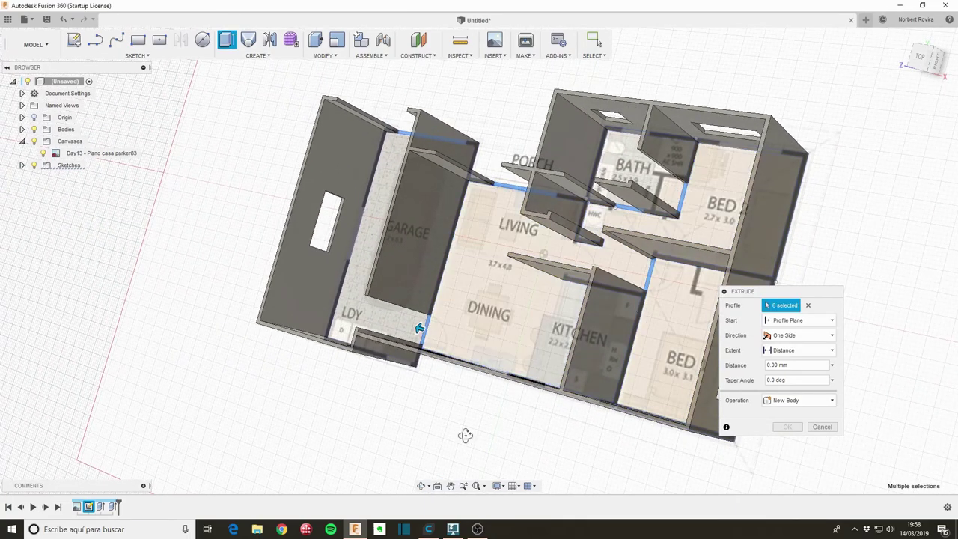
shift+middle_drag(465, 435, 487, 419)
Extrude the infill 1000 mm from a 2 m offset plane, joined to the walls.
text(500)
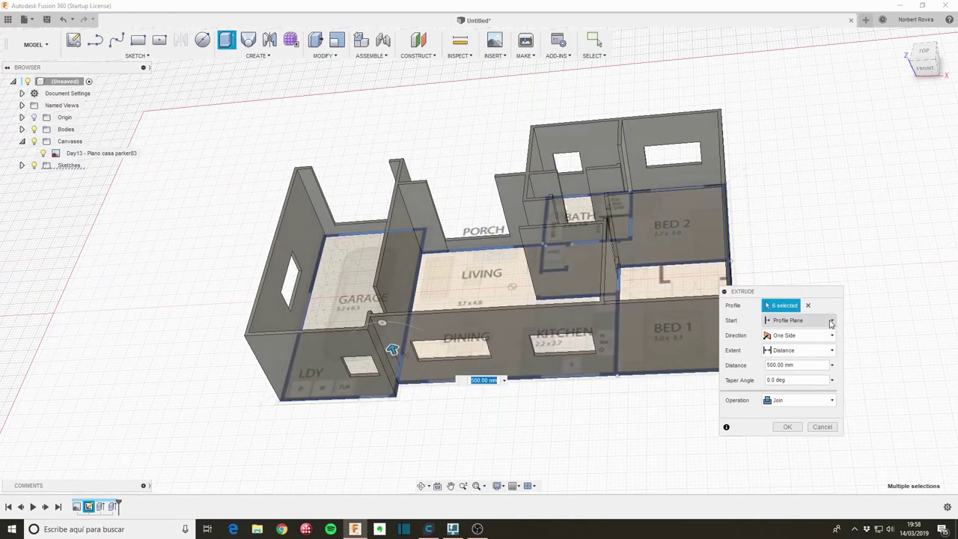
click(830, 323)
click(810, 350)
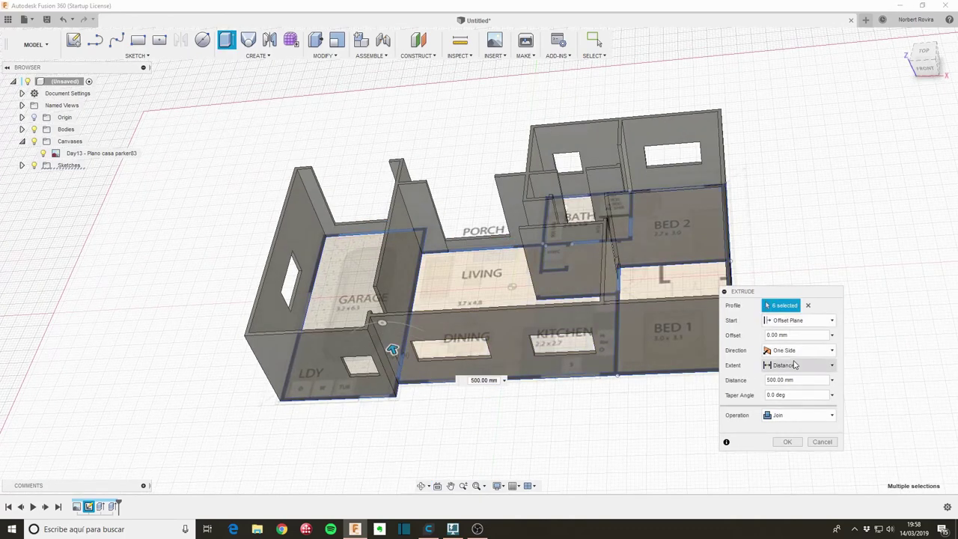
click(795, 337)
text(2m)
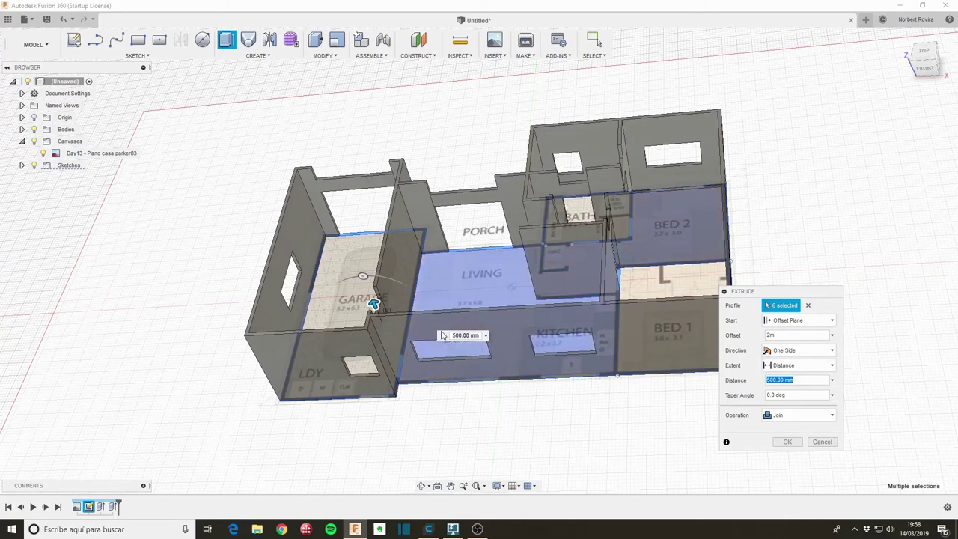
drag(371, 300, 367, 292)
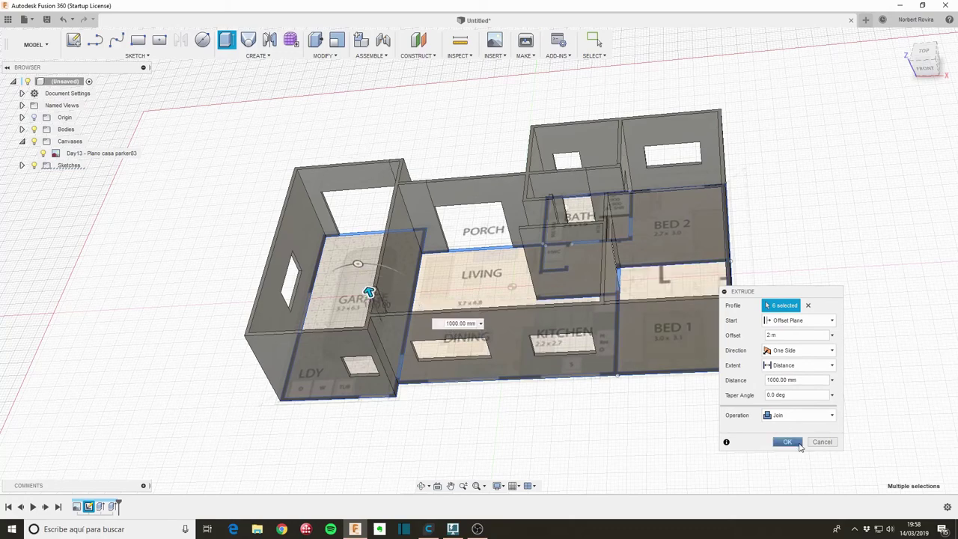
click(787, 442)
mouse_move(526, 391)
shift+middle_down()
mouse_move(467, 382)
mouse_move(452, 248)
shift+middle_up()
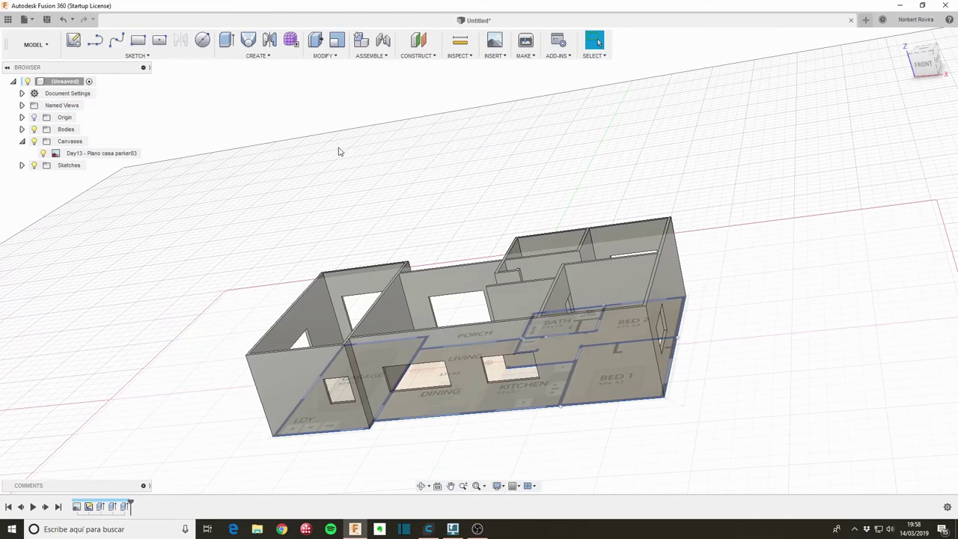
click(440, 58)
click(442, 64)
mouse_move(574, 168)
shift+middle_down()
mouse_move(505, 160)
mouse_move(507, 171)
shift+middle_up()
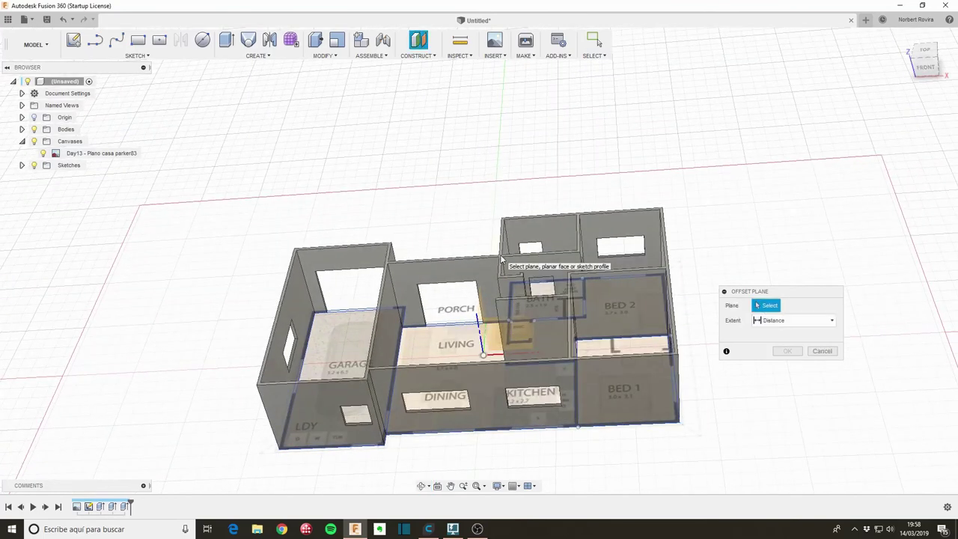
click(530, 338)
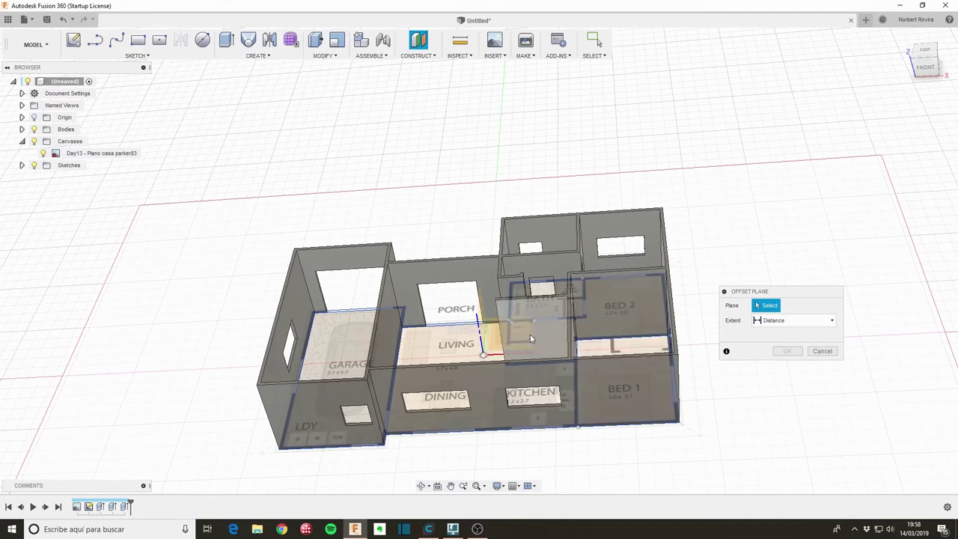
click(822, 350)
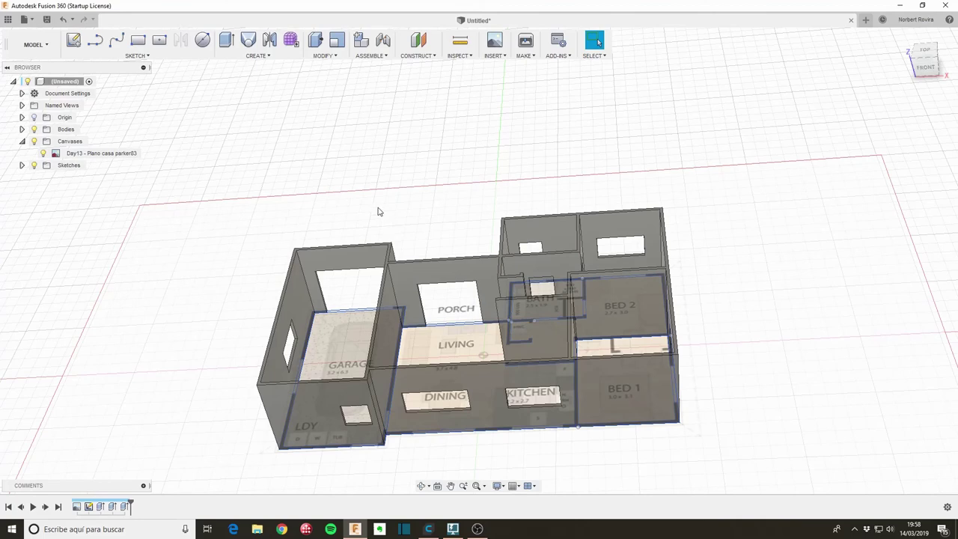
key(s)
On the top plane, trace a six-edge closed outline around the whole house, porch included, and finish the sketch.
click(461, 229)
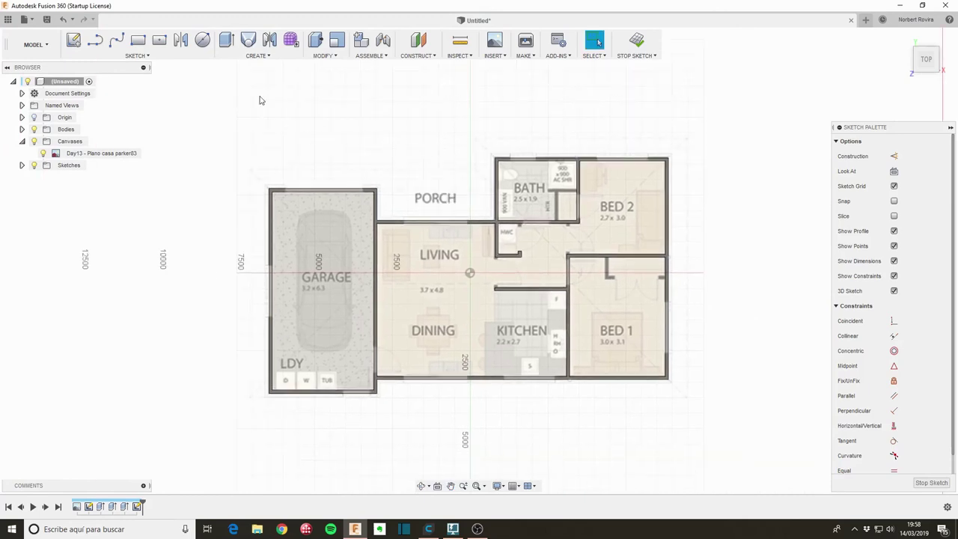
click(95, 41)
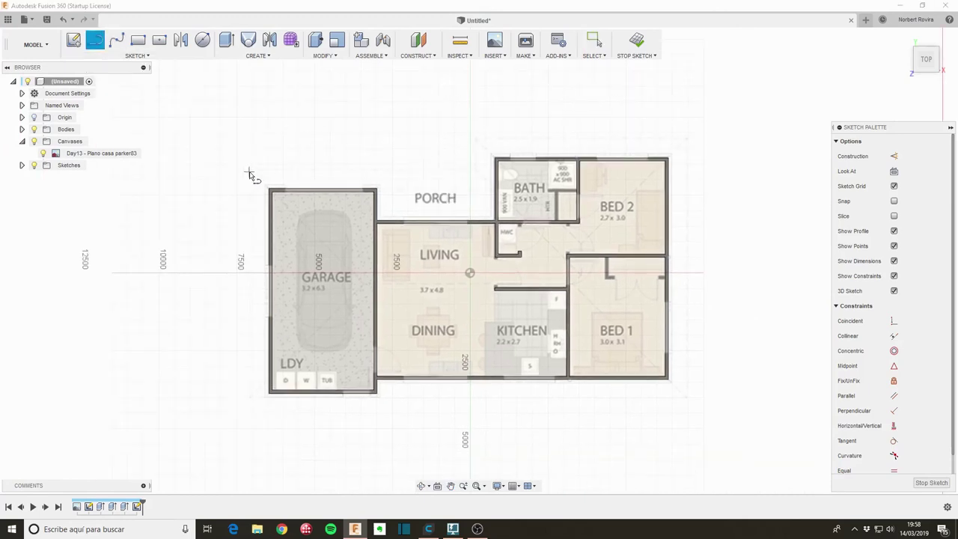
click(252, 169)
click(475, 170)
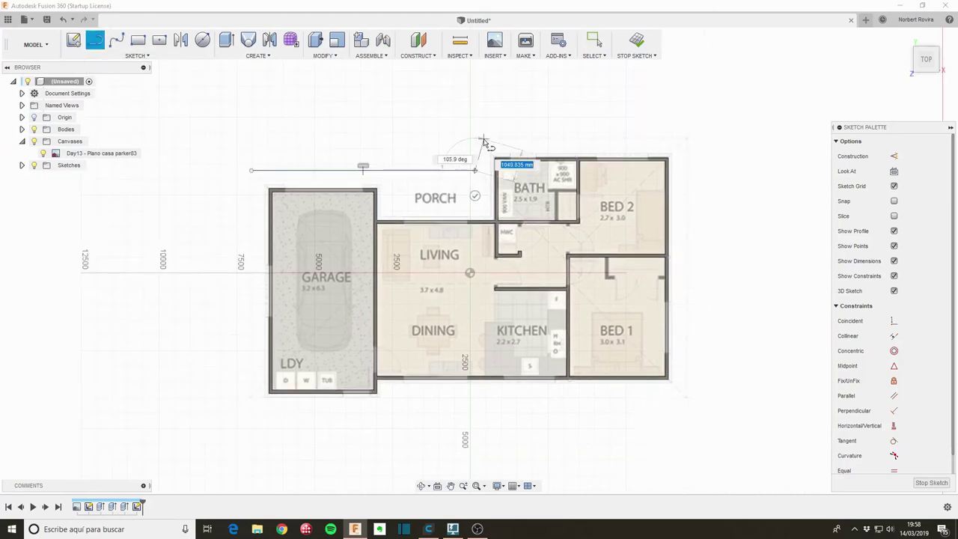
click(474, 140)
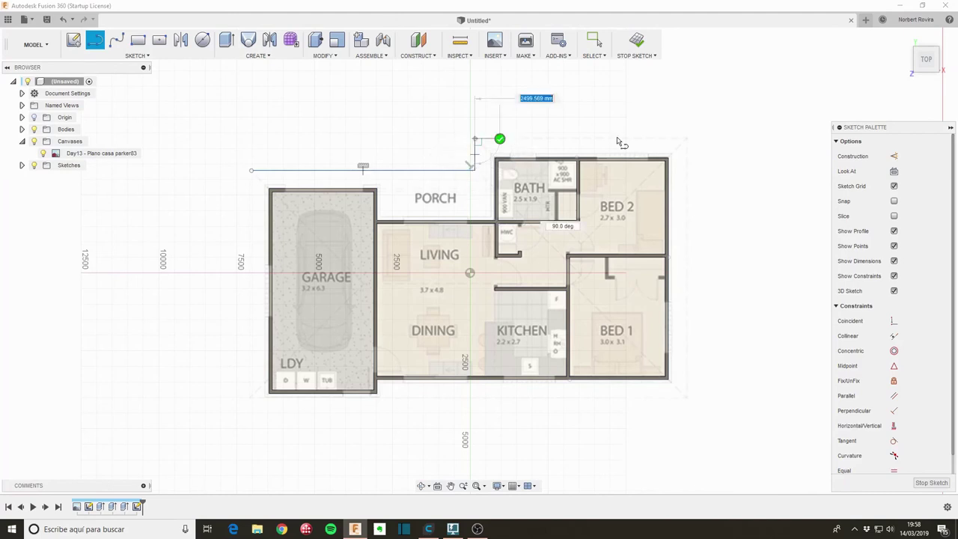
click(687, 140)
click(687, 398)
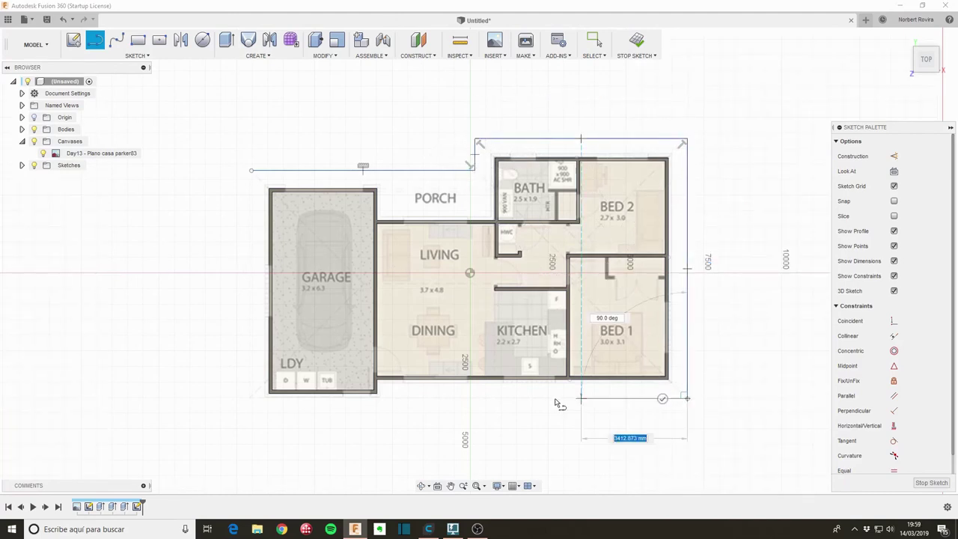
click(251, 398)
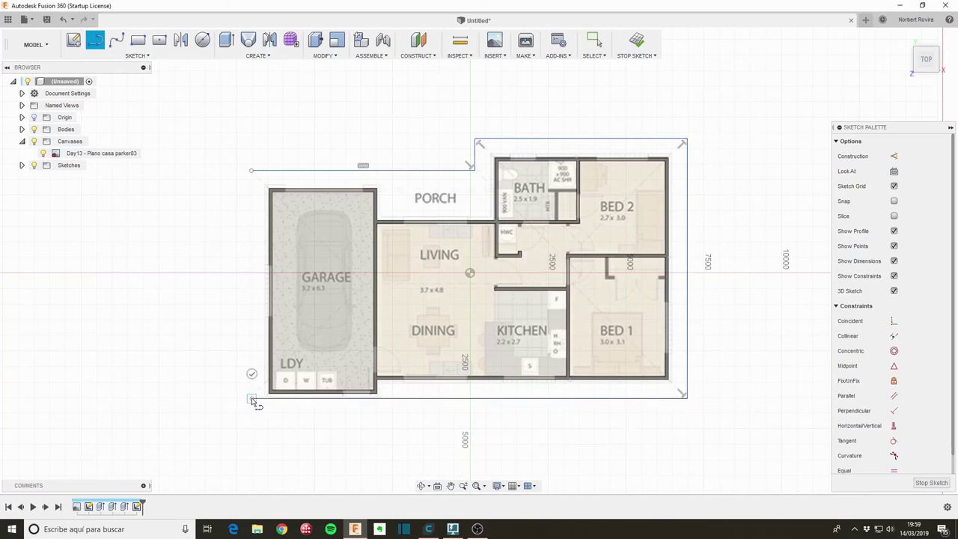
click(251, 172)
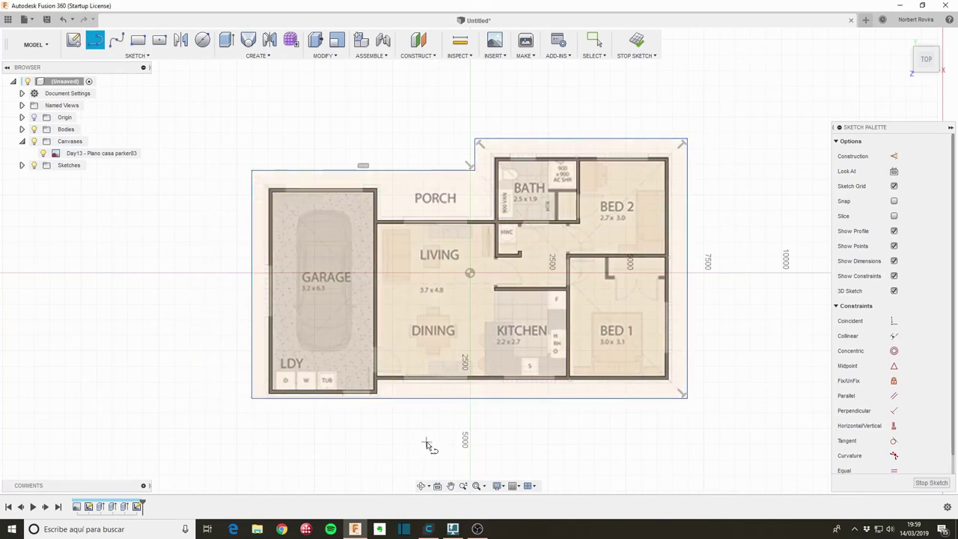
click(932, 483)
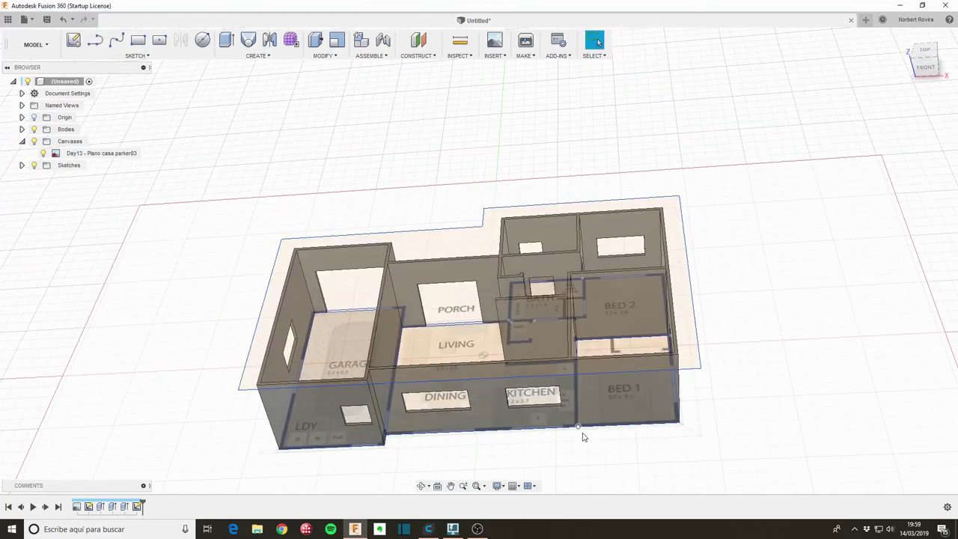
From the front view, start a sketch on the XZ plane and project the wall-top edge into it.
click(926, 69)
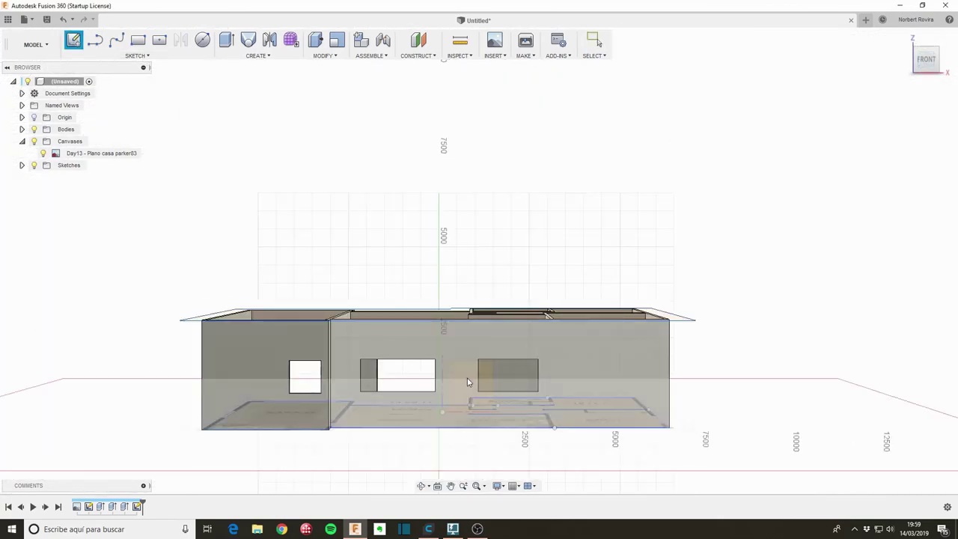
drag(462, 382, 483, 424)
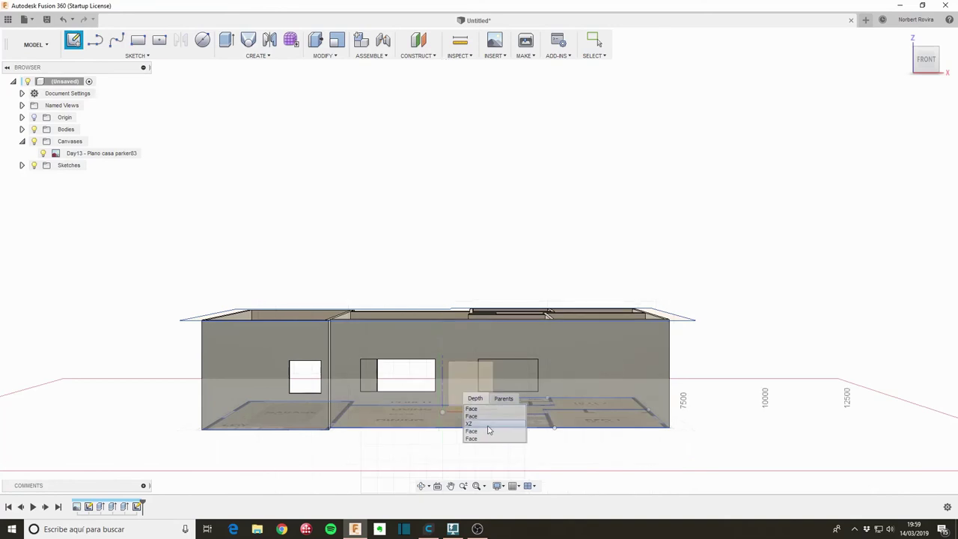
click(482, 424)
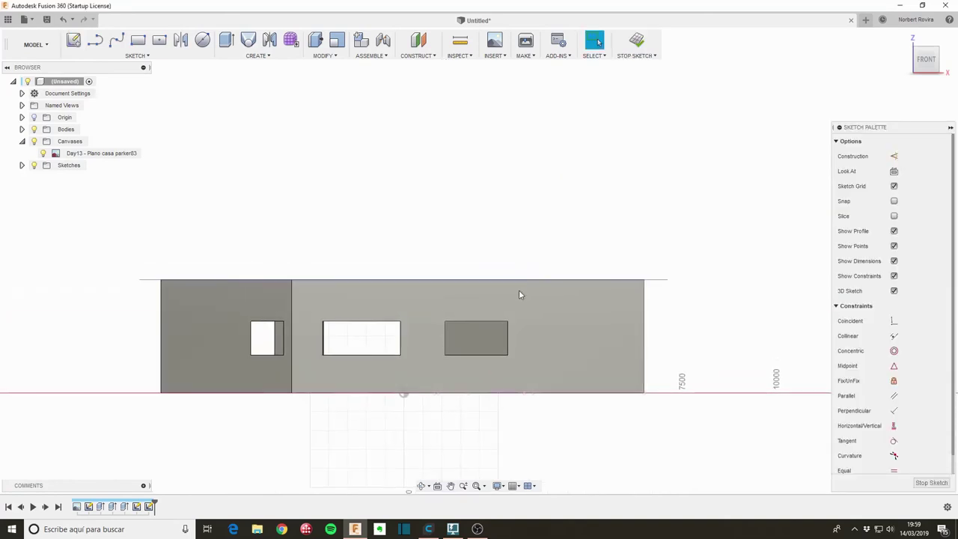
click(95, 40)
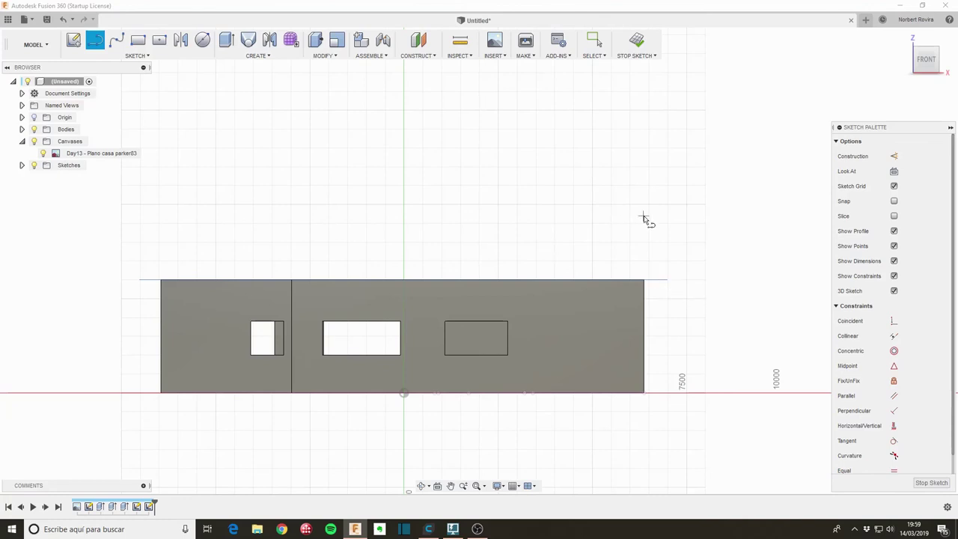
key(p)
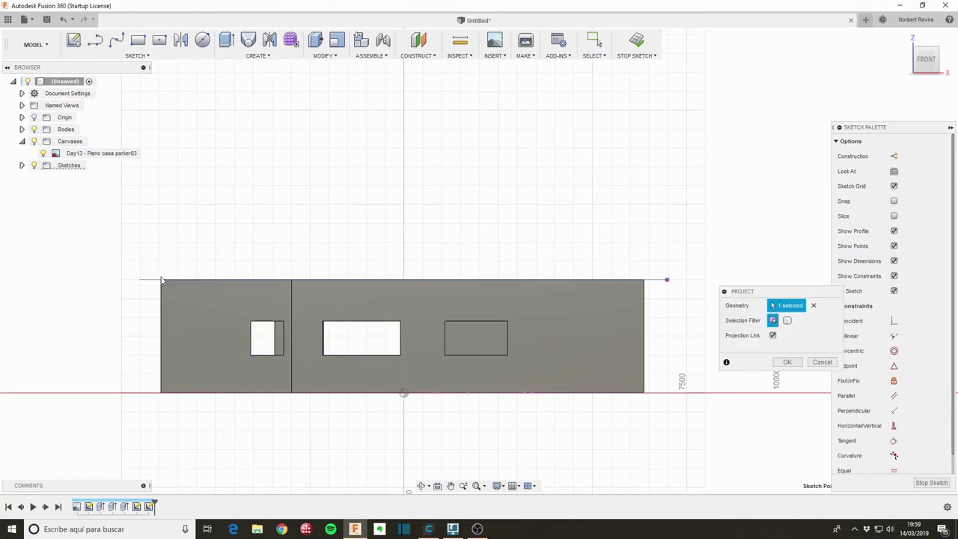
click(142, 280)
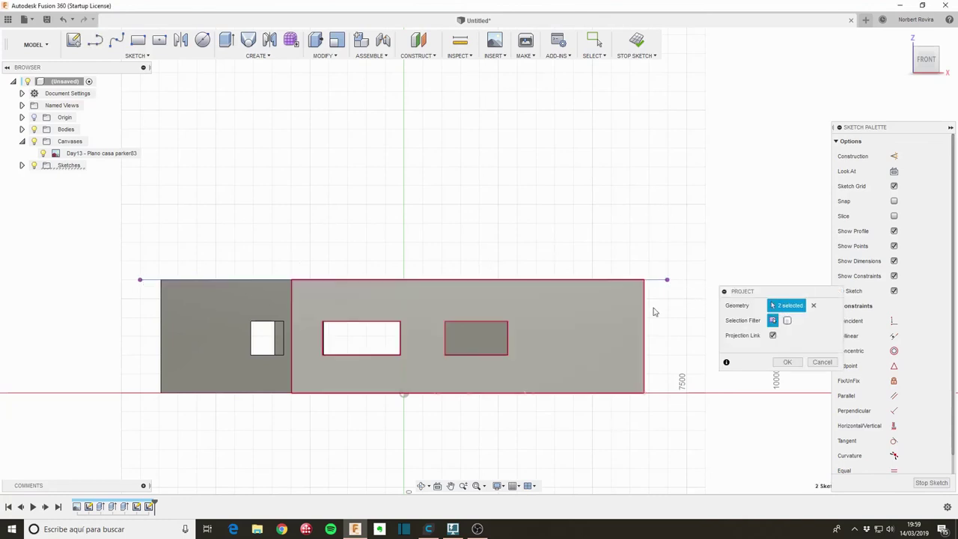
click(792, 364)
Draw the closed trapezoid roof profile with sloped ends across the wall top, then orbit to check it.
key(l)
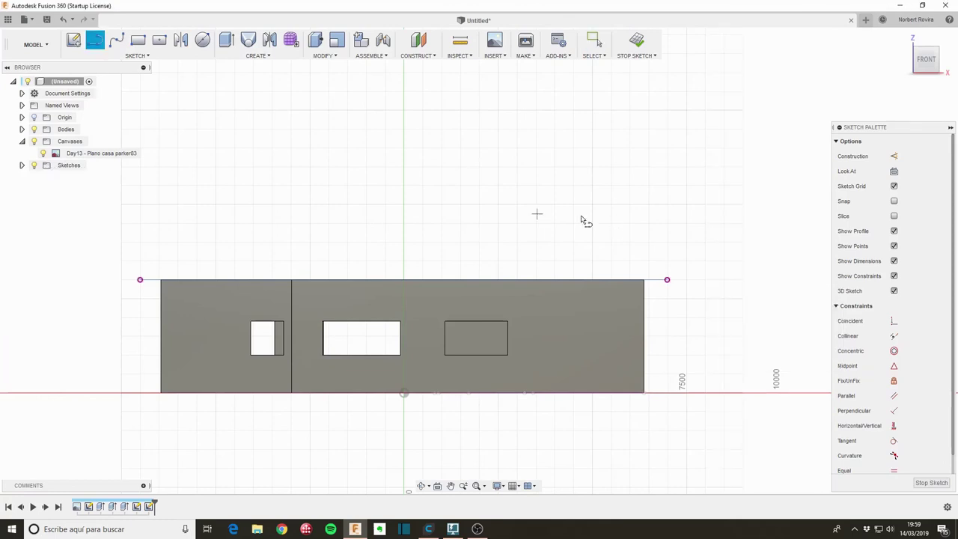
click(667, 280)
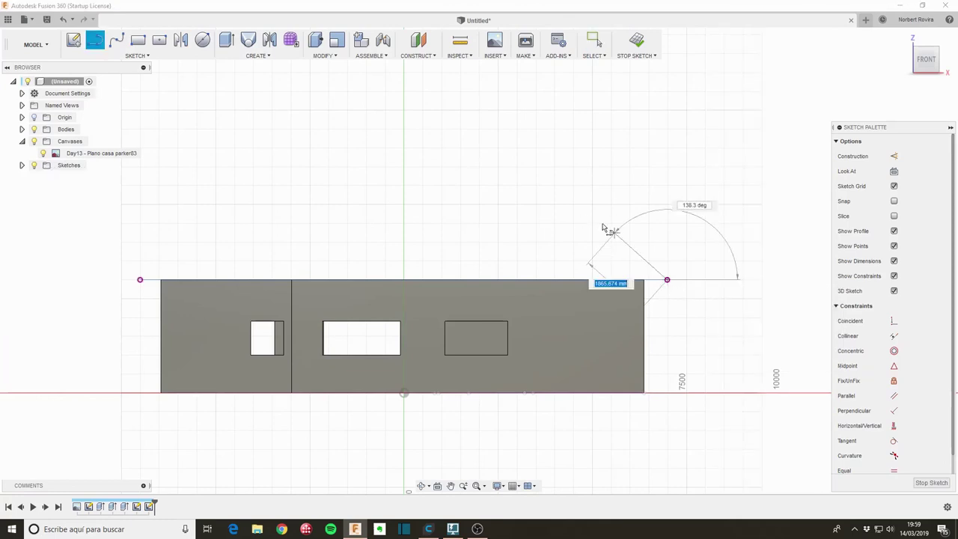
click(577, 205)
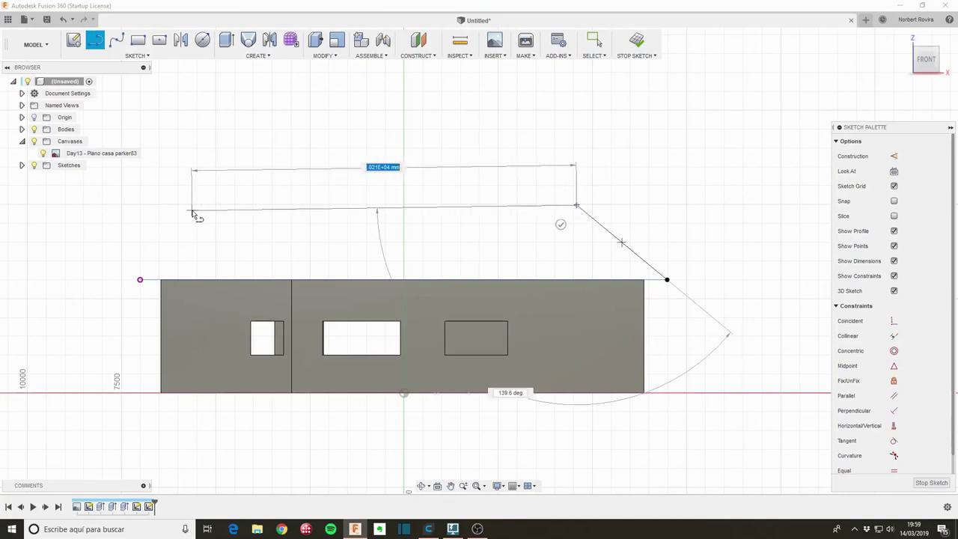
click(209, 207)
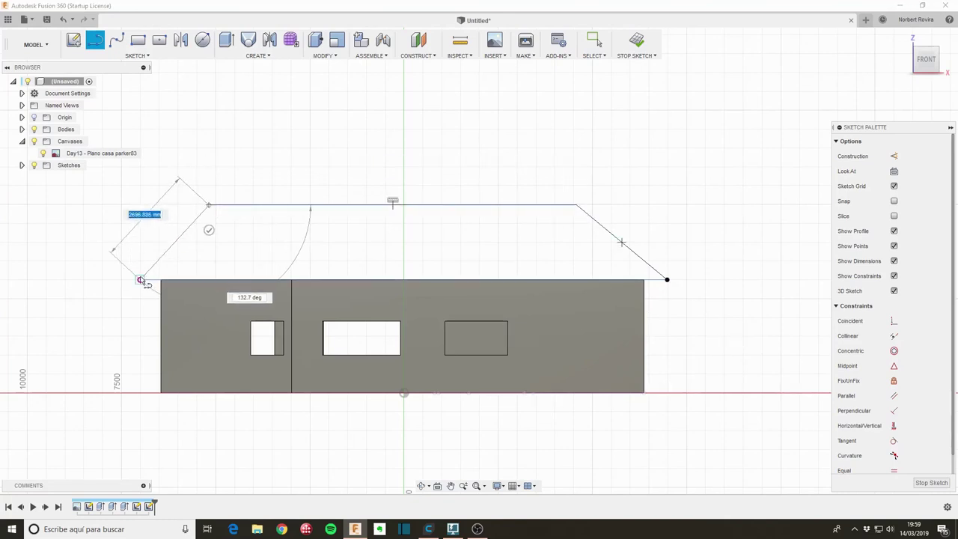
click(140, 279)
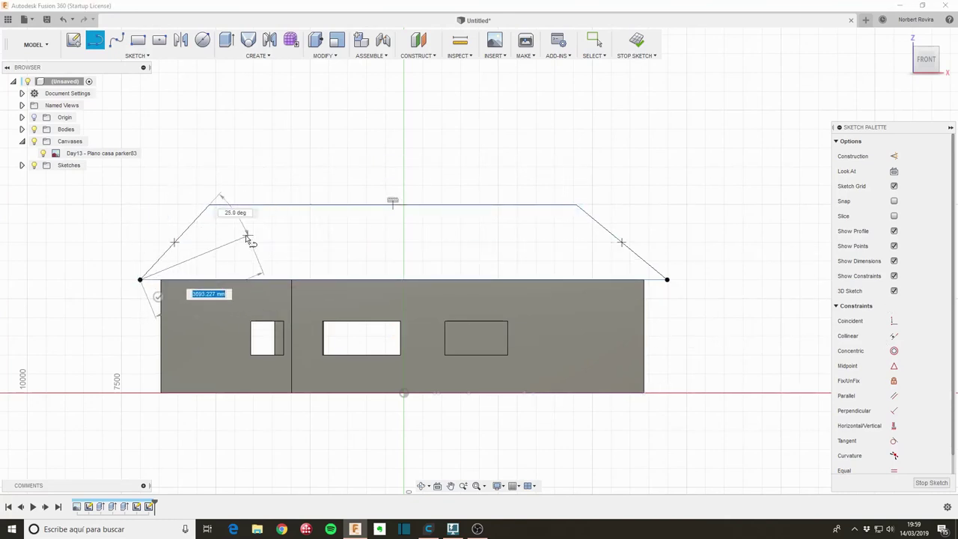
click(667, 279)
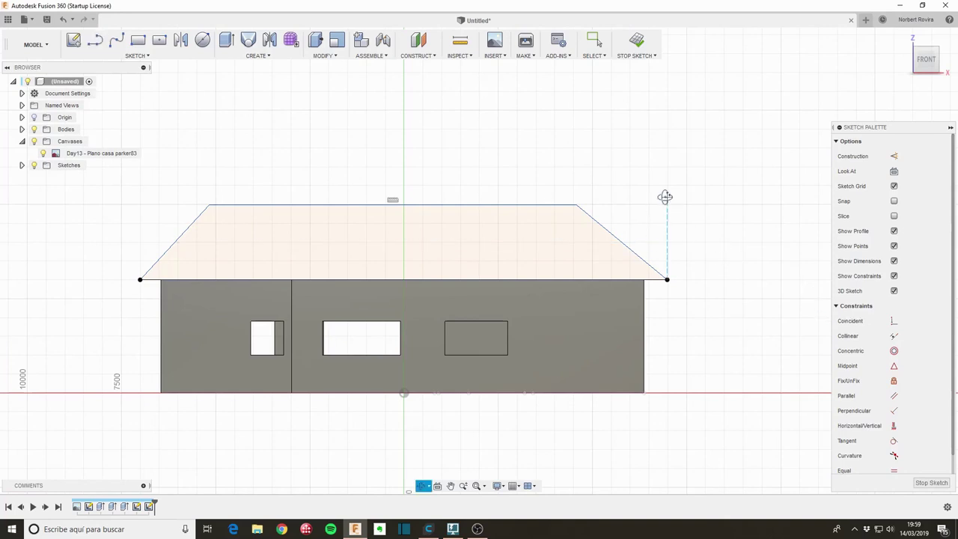
shift+middle_drag(665, 195, 672, 218)
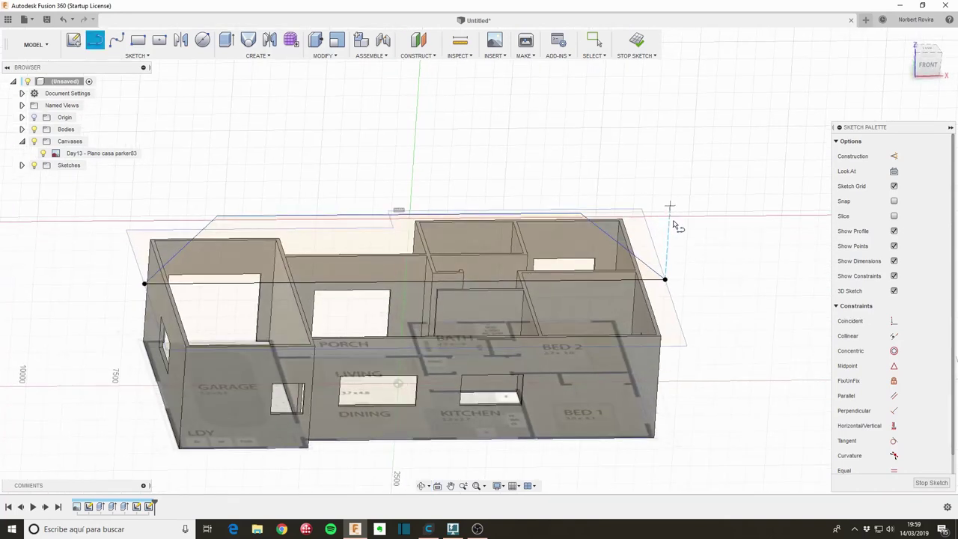